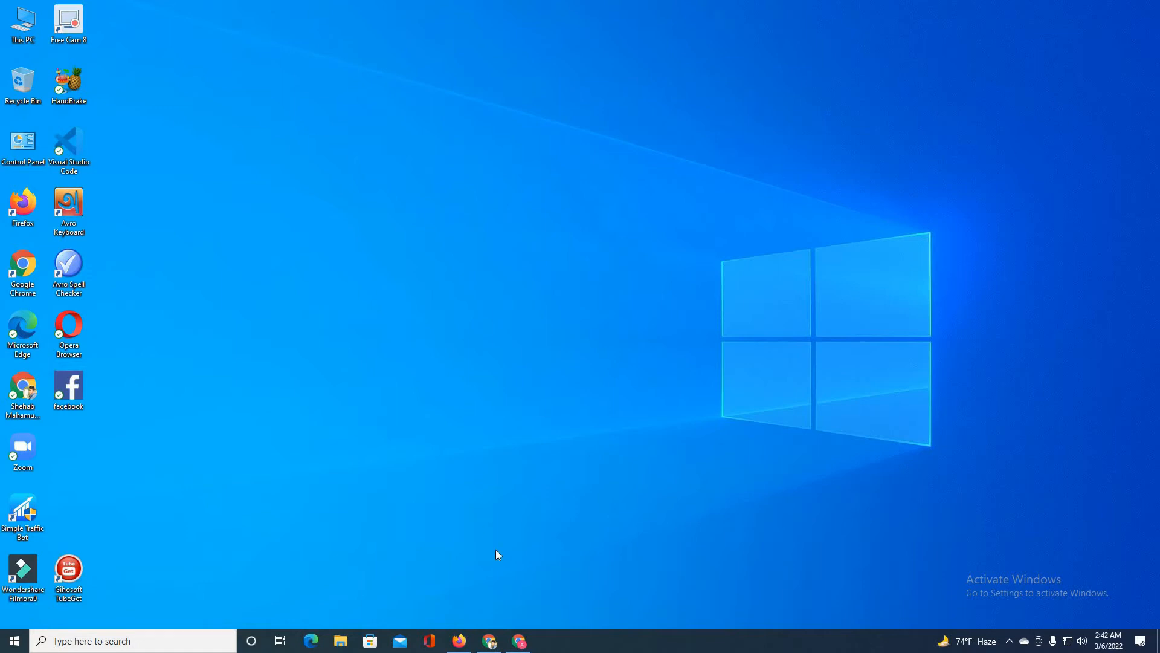
Examine the Techshehab blog's home page in Chrome, from the trending posts down to the footer, as an example of a Blogger site
left_click(490, 641)
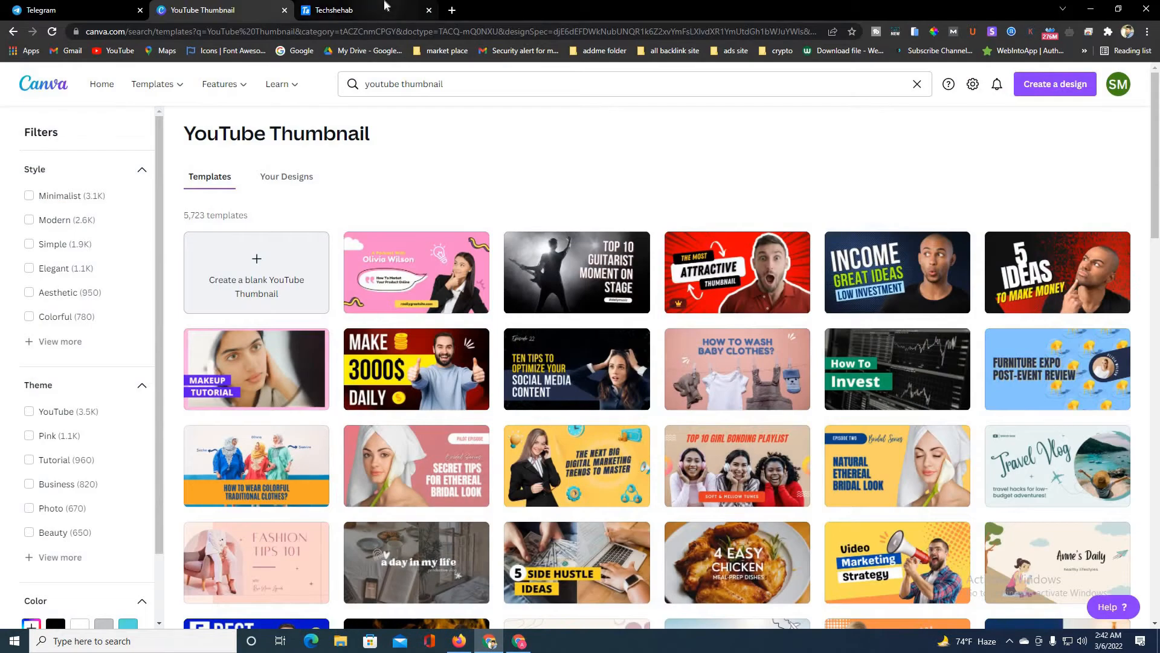
left_click(334, 10)
scroll(568, 357, "up", 10)
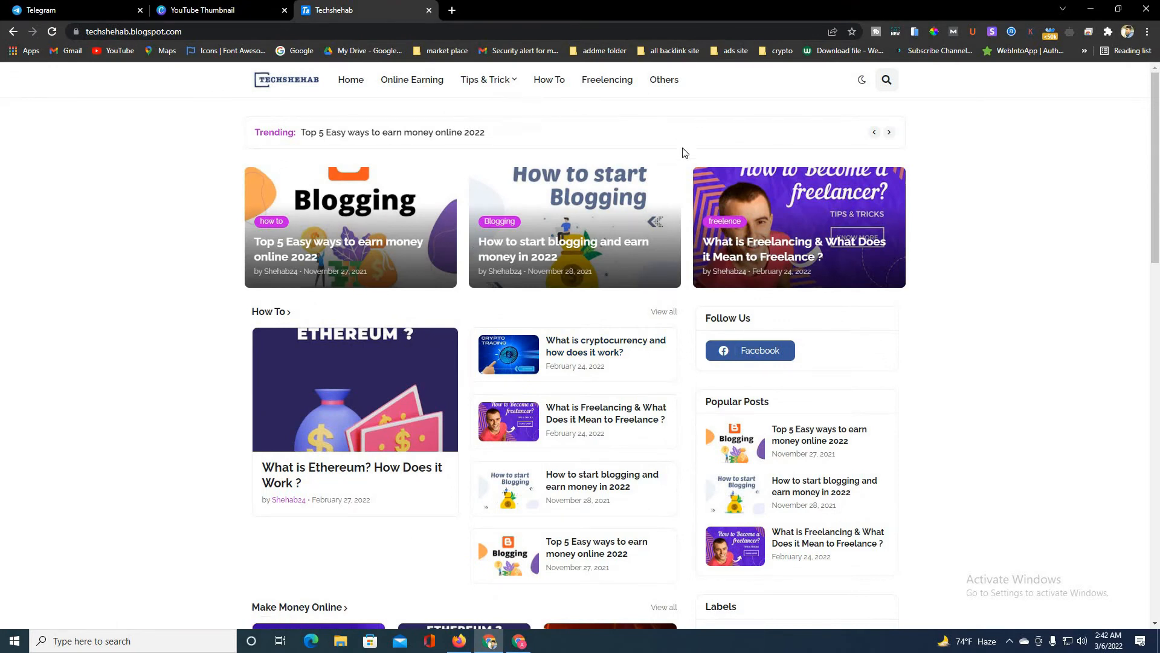
scroll(681, 150, "down", 9)
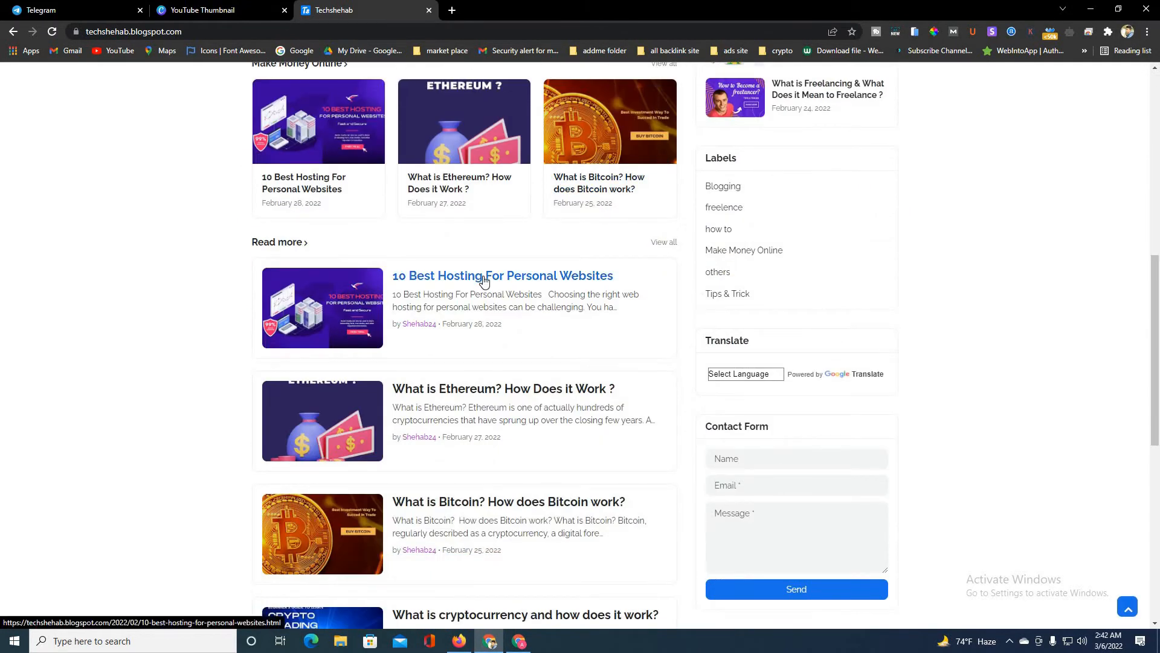
scroll(451, 289, "down", 1)
scroll(455, 290, "down", 5)
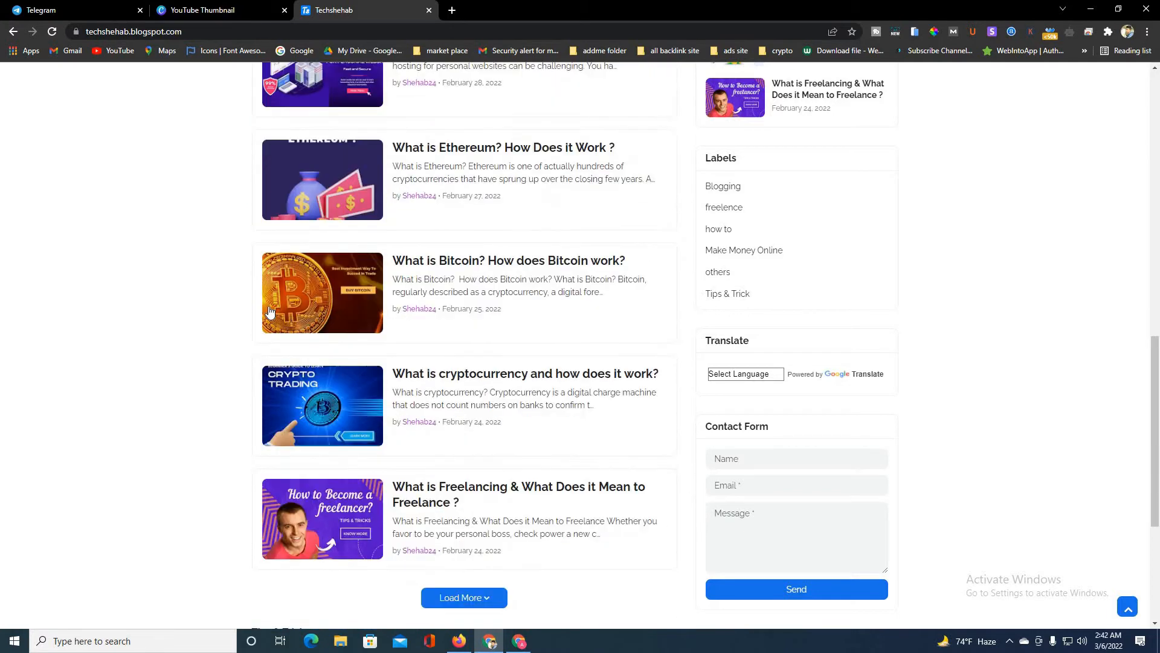
scroll(426, 297, "down", 2)
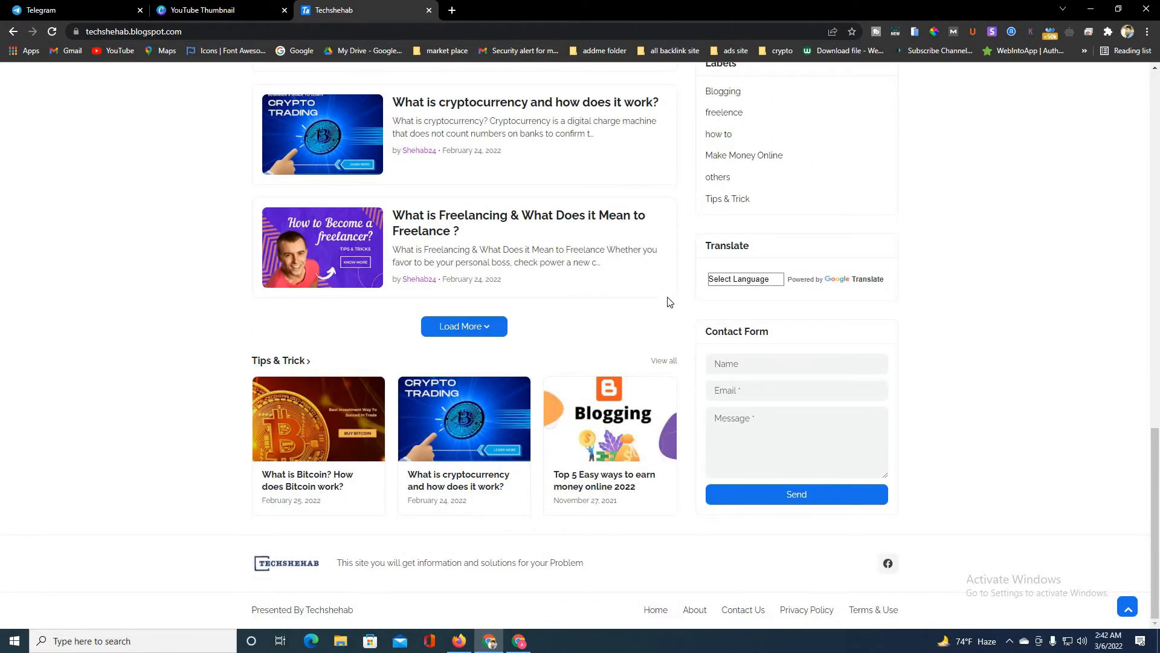
scroll(566, 280, "up", 9)
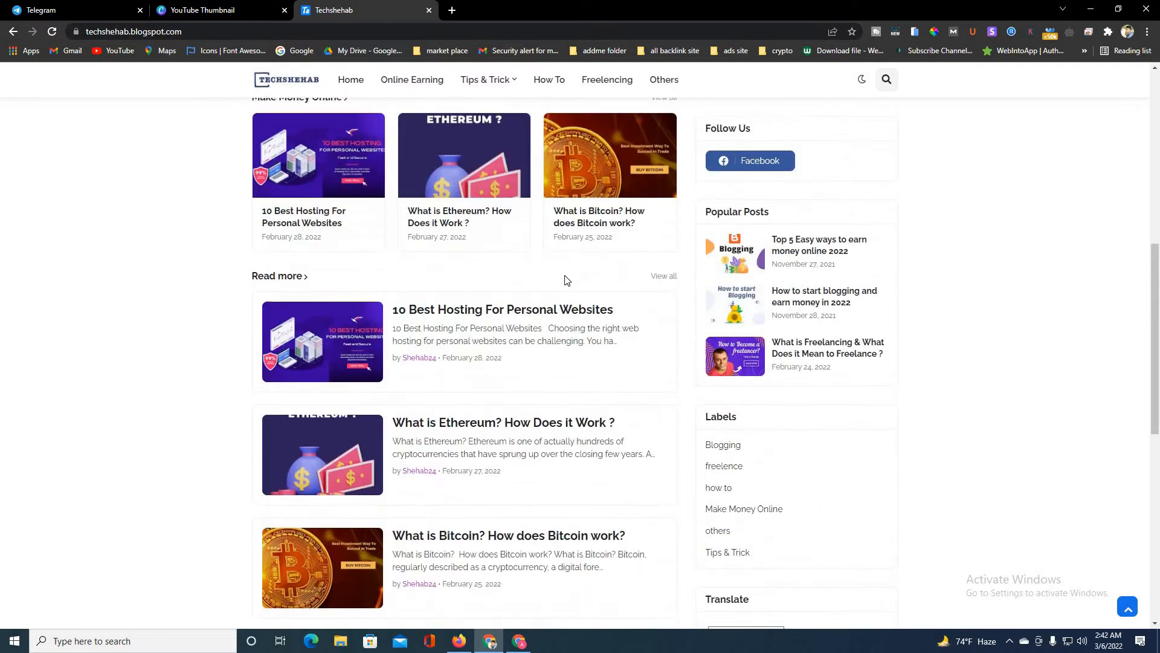
scroll(567, 280, "up", 8)
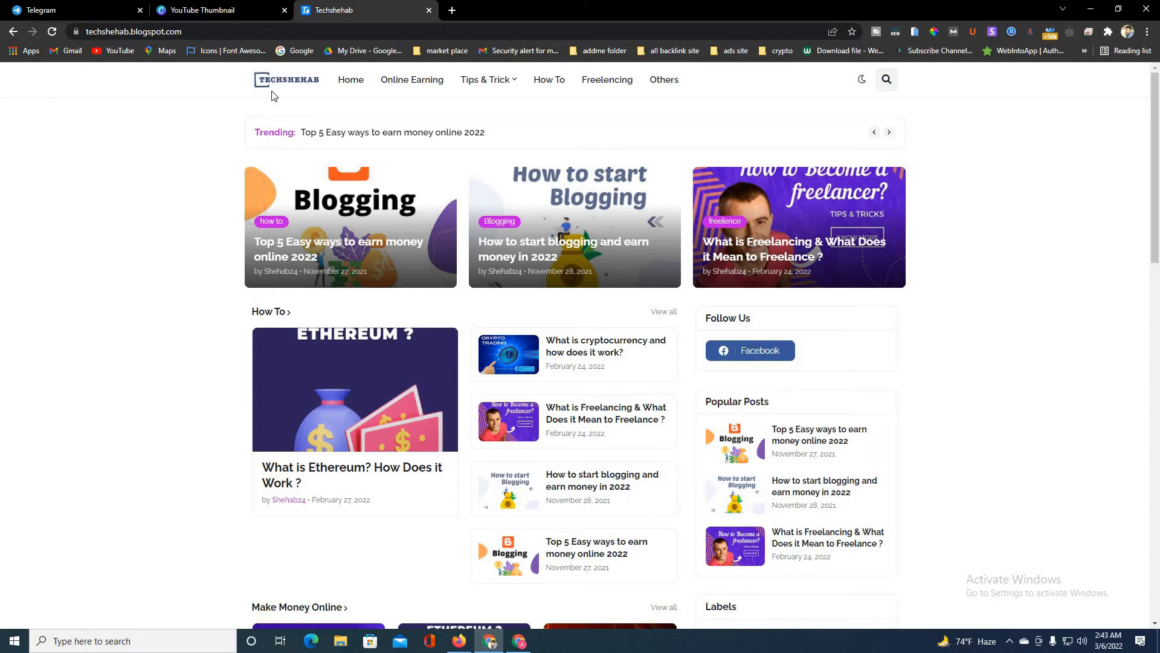
scroll(435, 191, "down", 20)
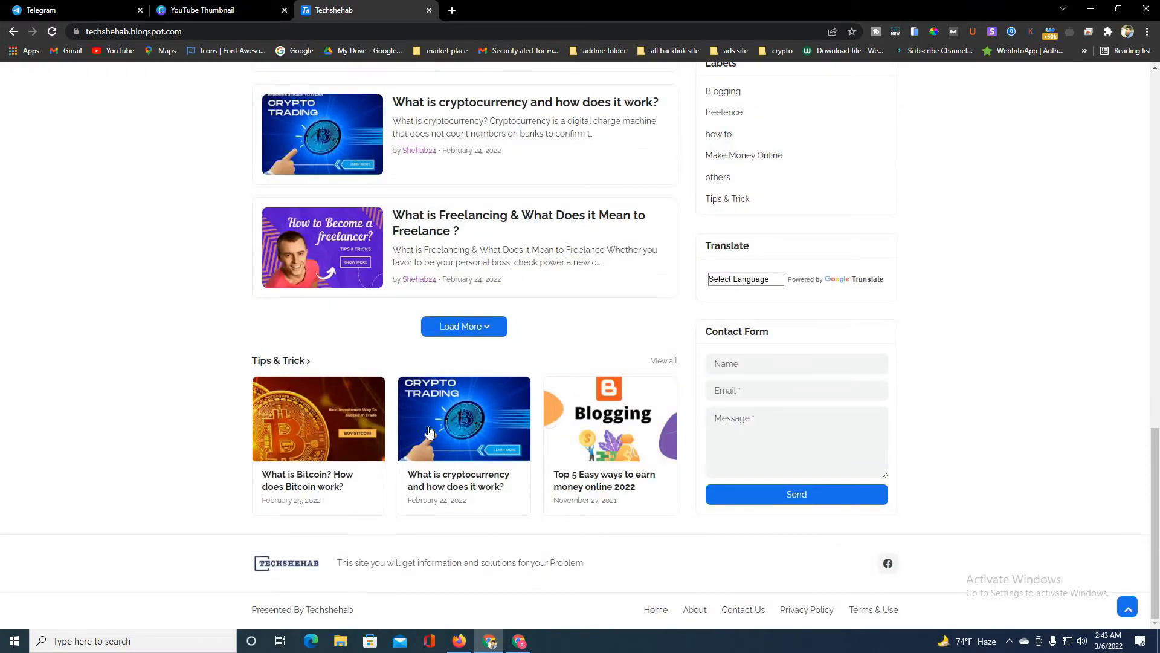
scroll(477, 382, "up", 15)
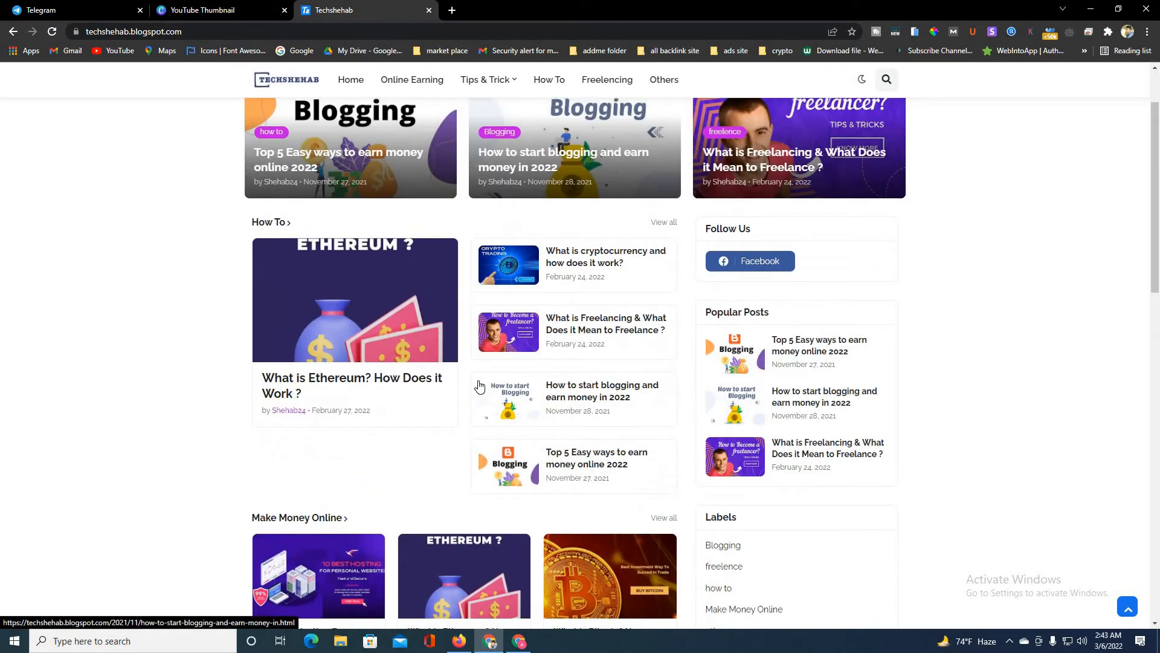
scroll(478, 382, "up", 2)
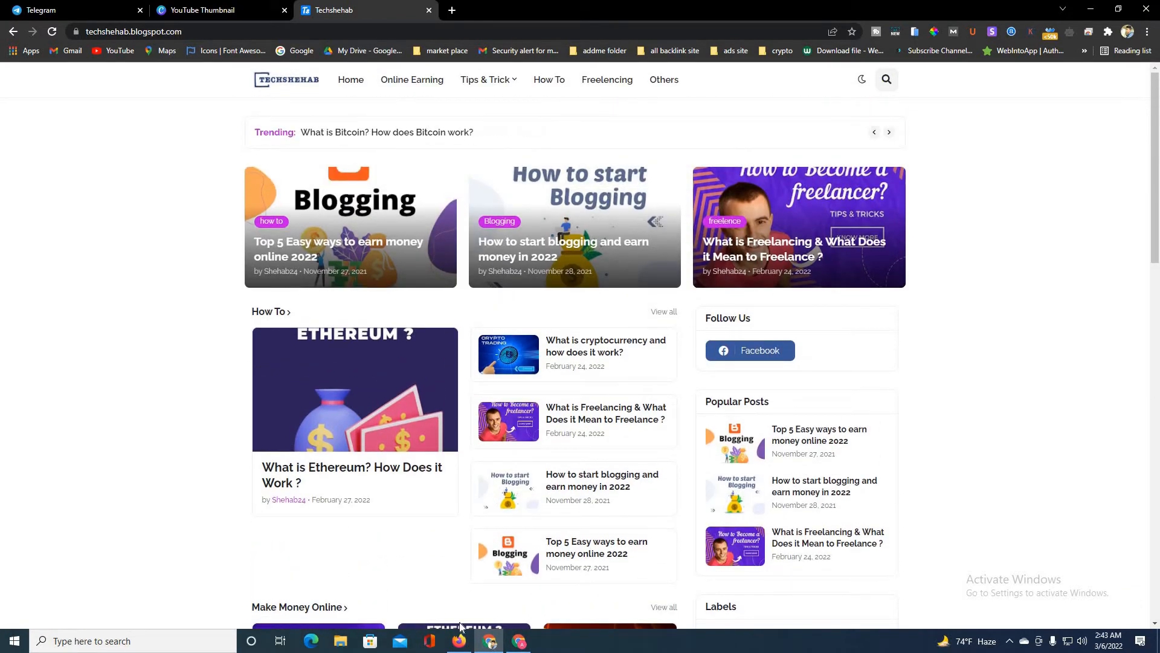
Check which Google account is signed in in the other Chrome window, and return to the Techshehab blog
mouse_move(518, 645)
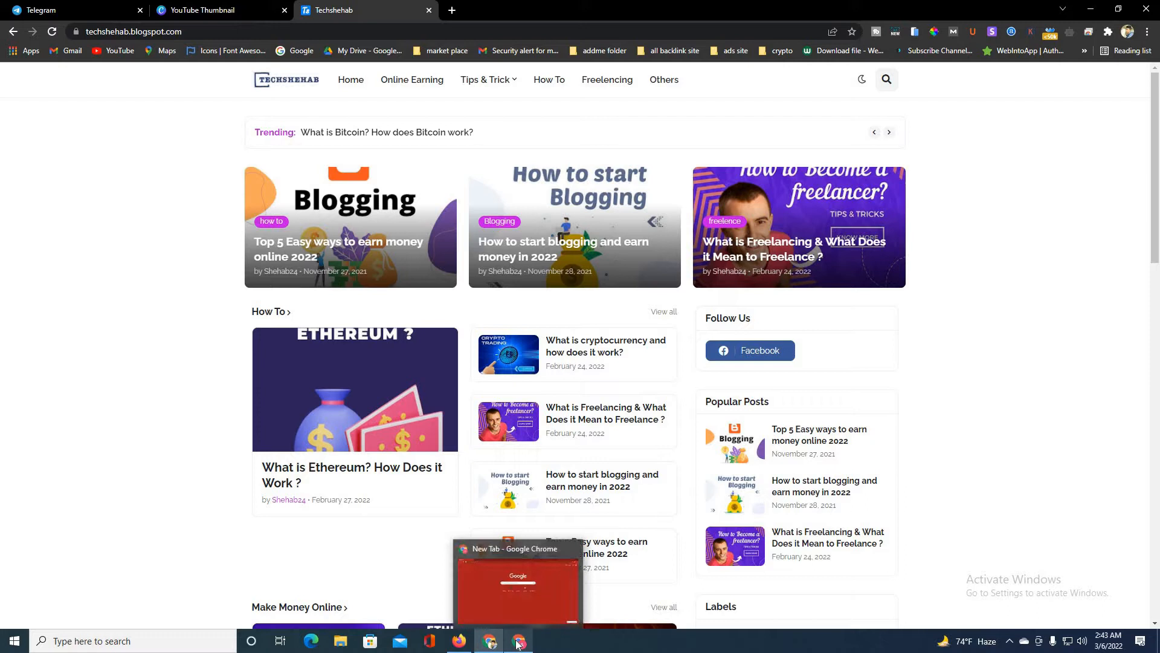
left_click(534, 599)
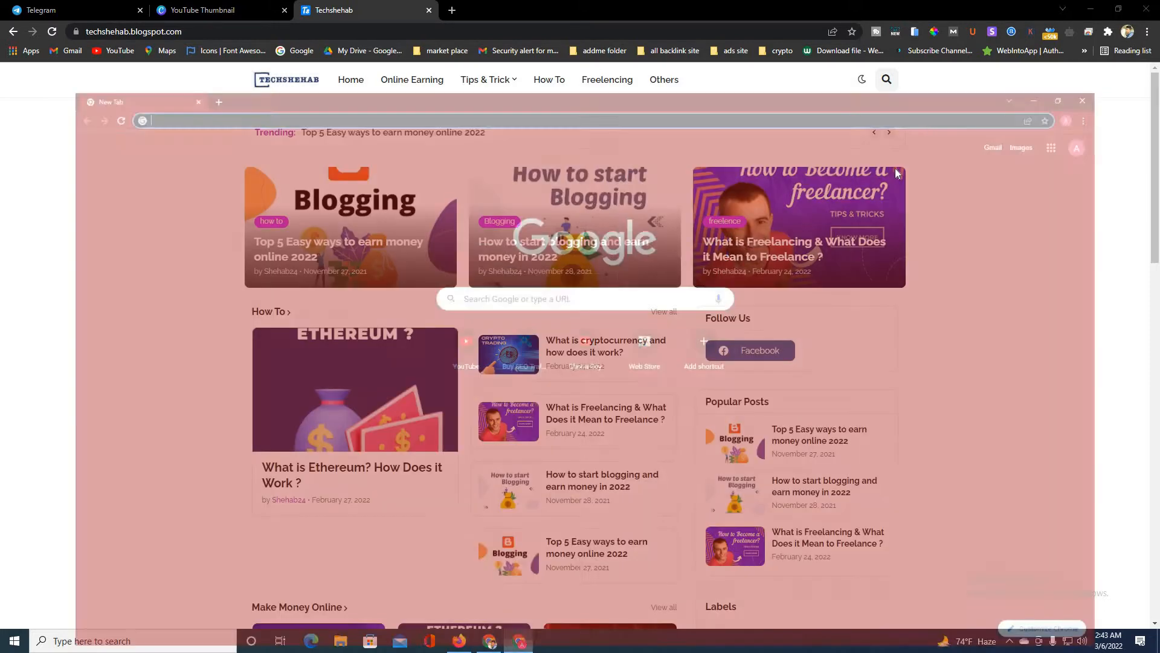
left_click(1140, 62)
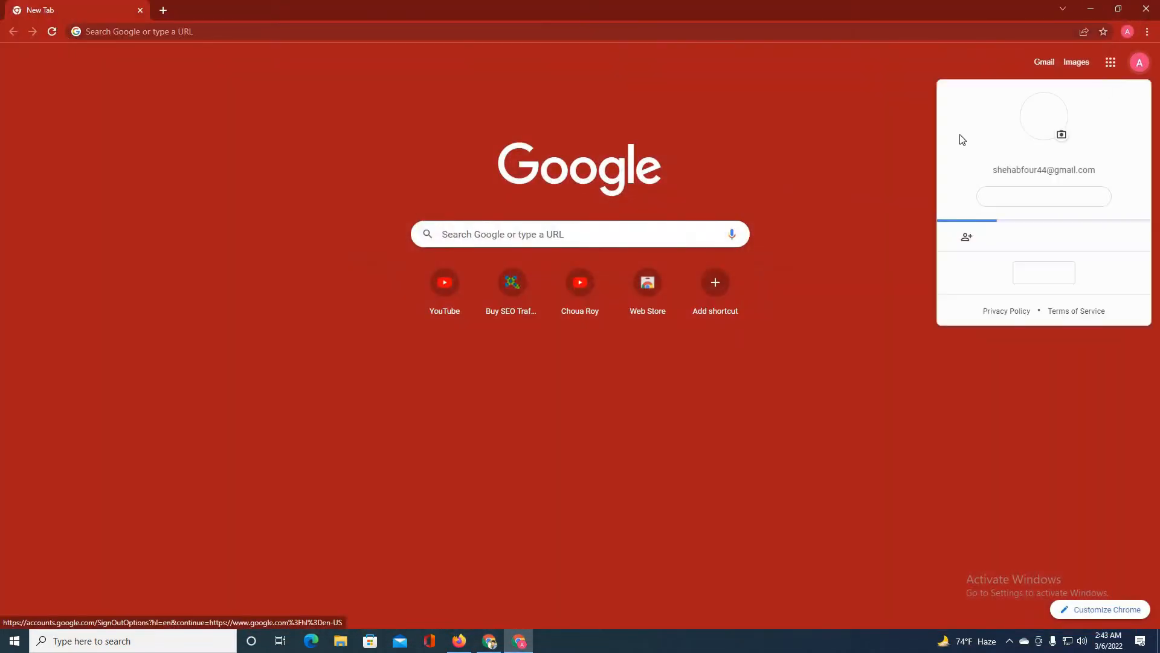
left_click(821, 128)
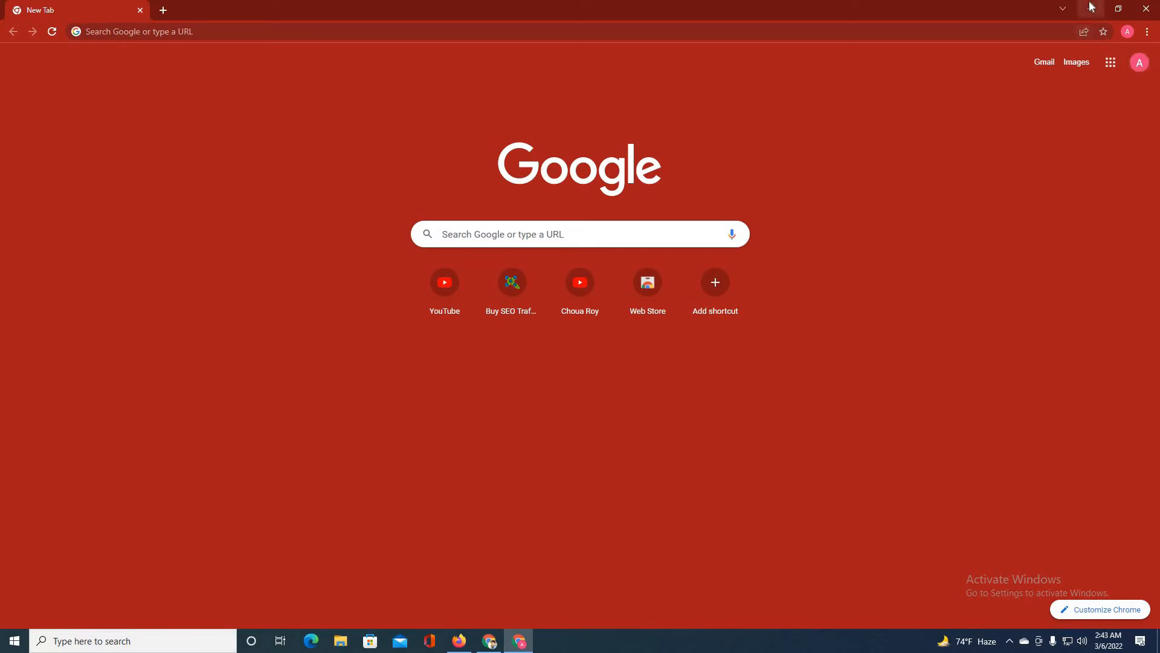
left_click(1091, 8)
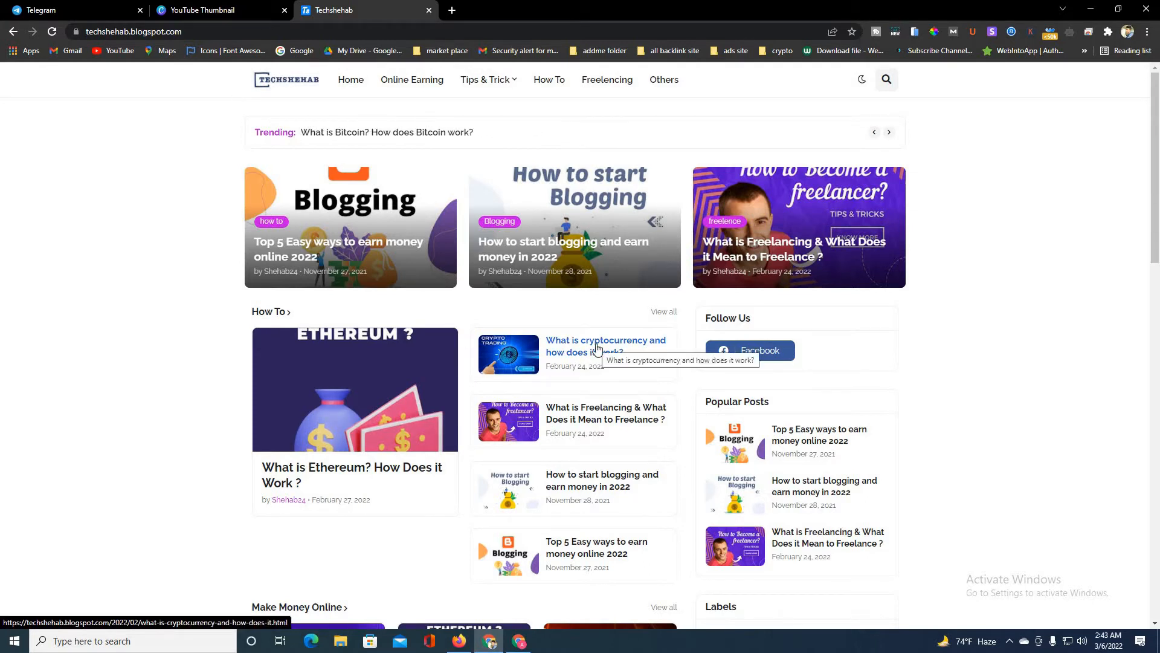
scroll(559, 355, "down", 17)
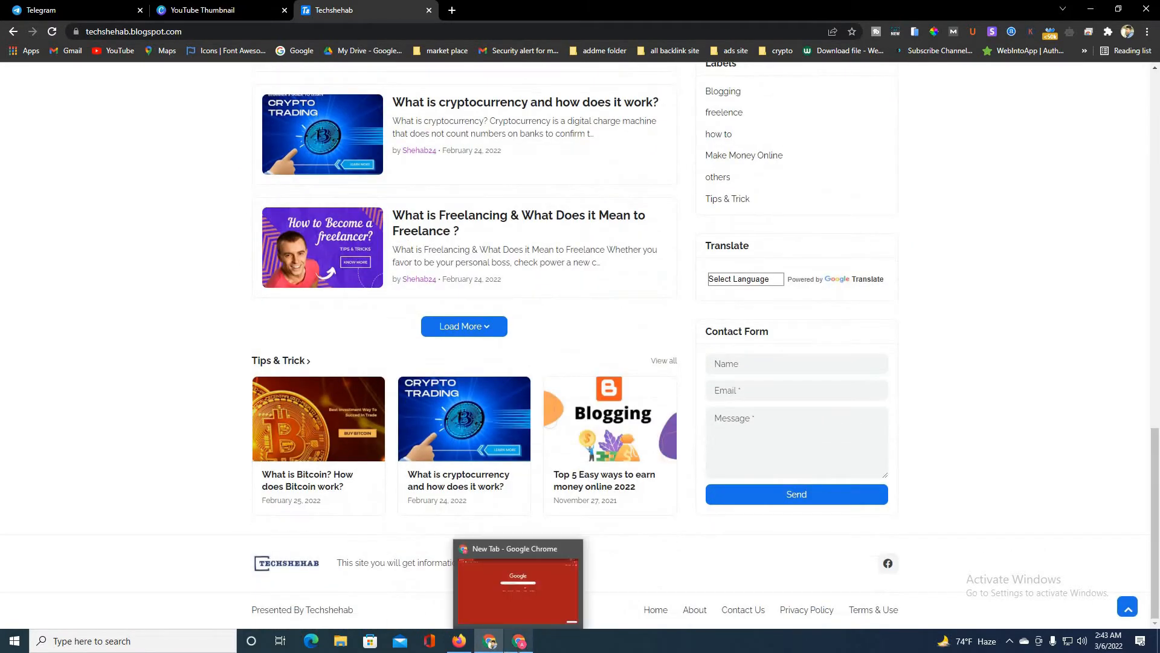
In the other Chrome window, search Google for "blogger" and open the Blogger.com site
left_click(519, 640)
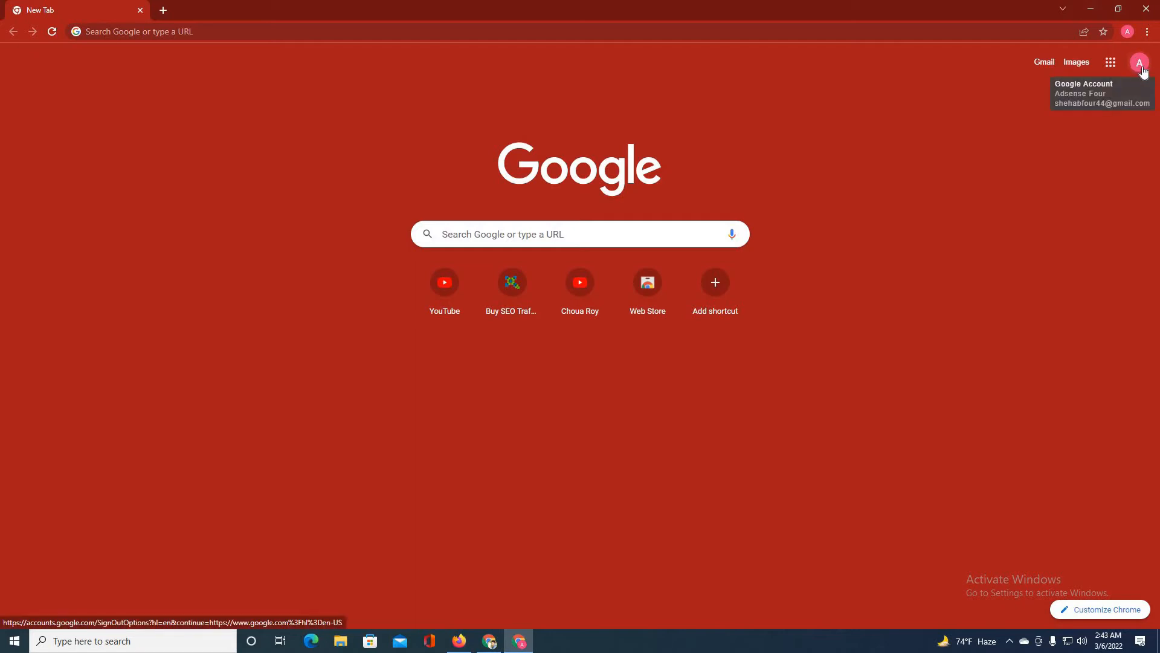
left_click(270, 27)
type("blogger")
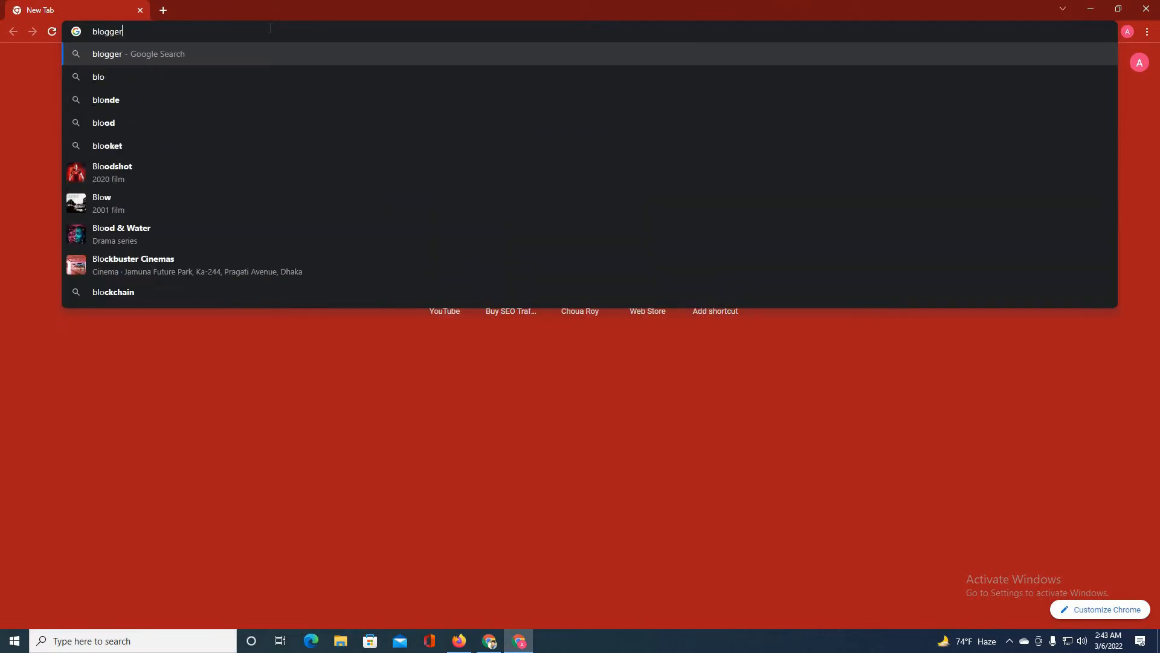
key("Return")
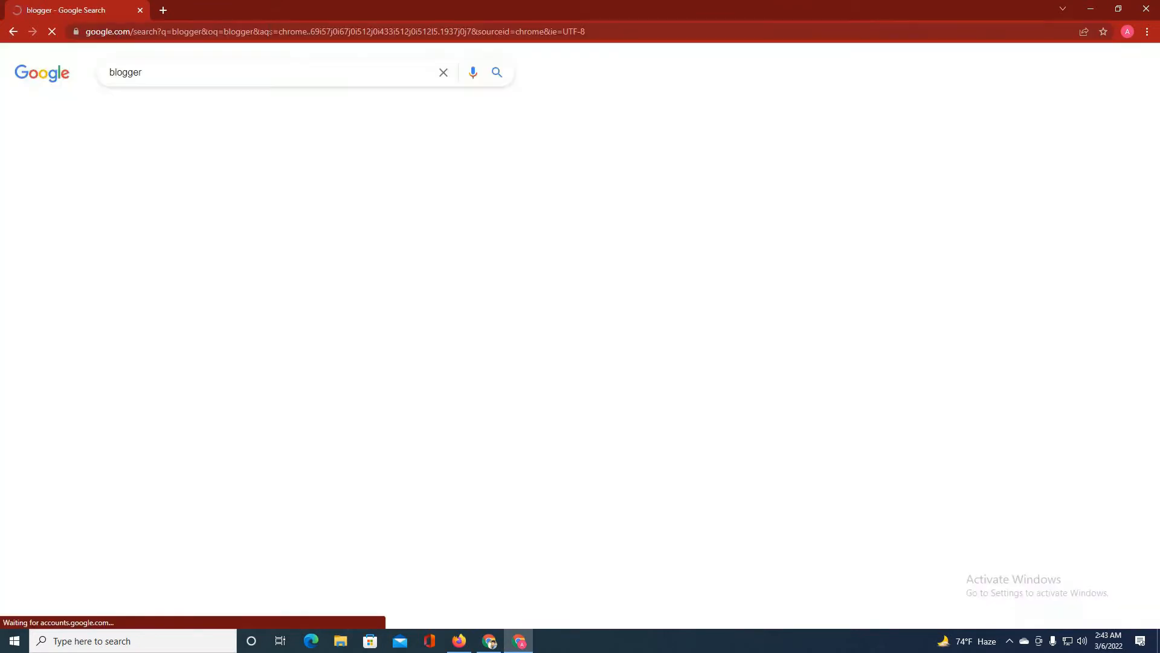
left_click(191, 181)
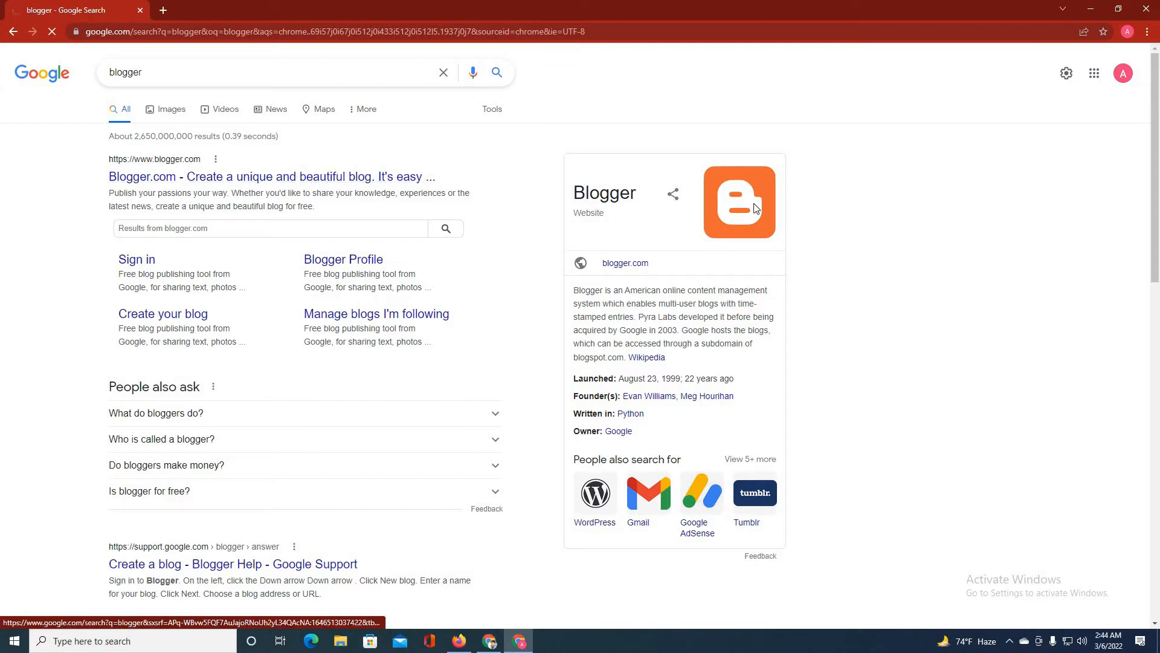
Review the Techshehab example blog's home page once more and return to the Blogger dashboard
left_click(490, 642)
scroll(336, 297, "up", 10)
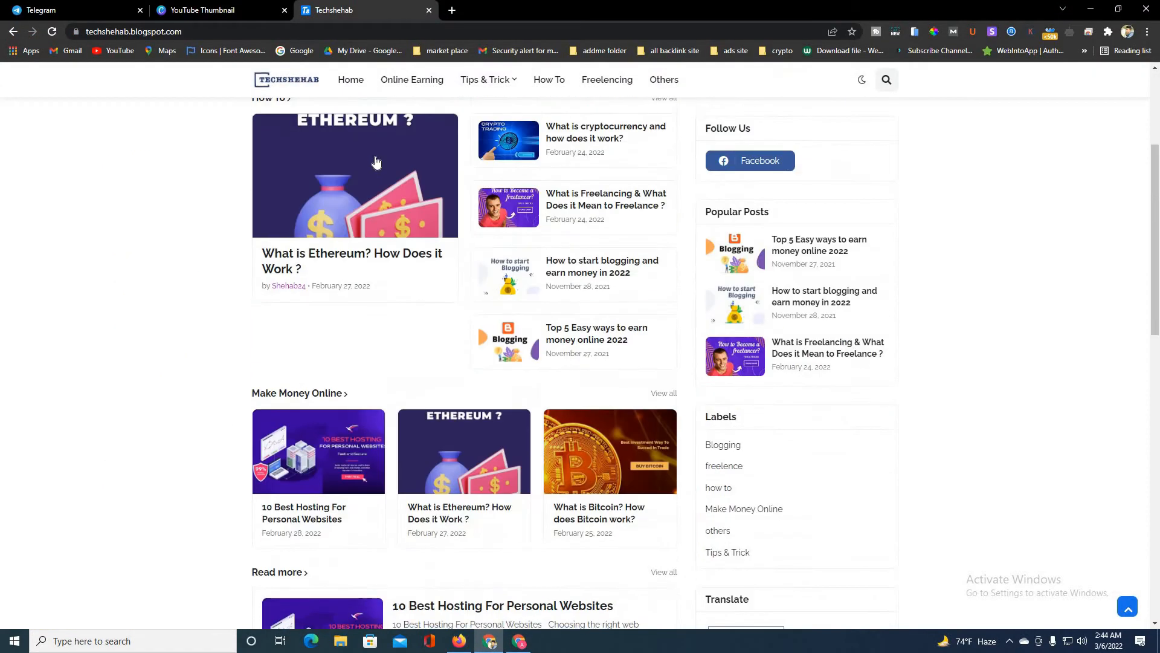
scroll(375, 162, "up", 4)
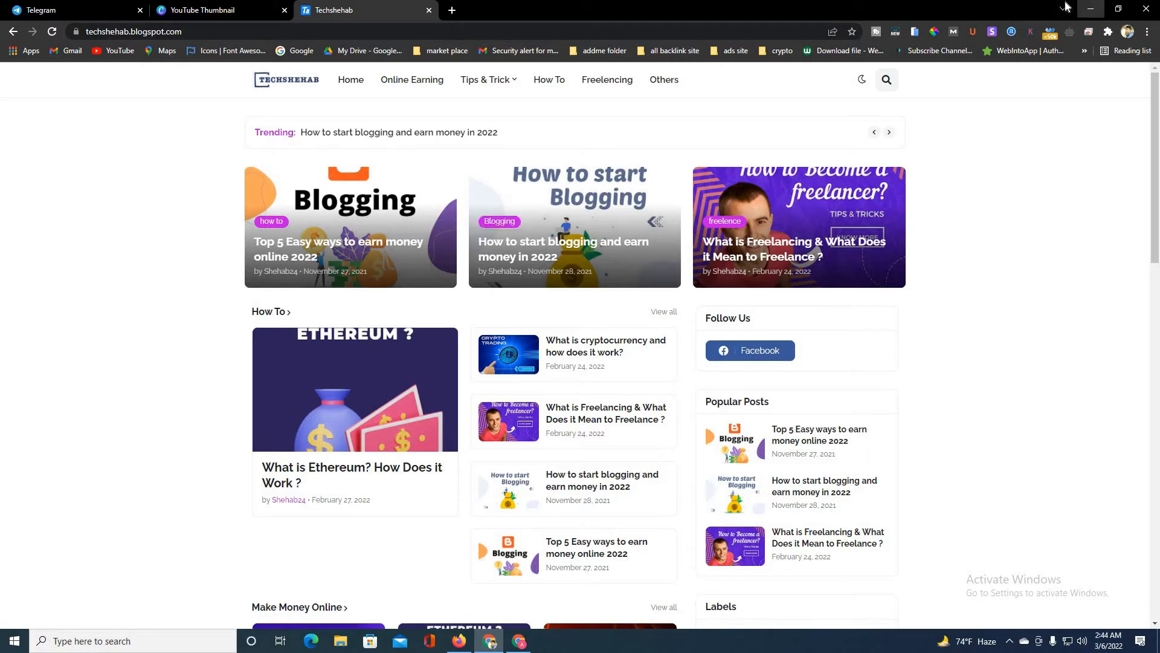
left_click(1090, 9)
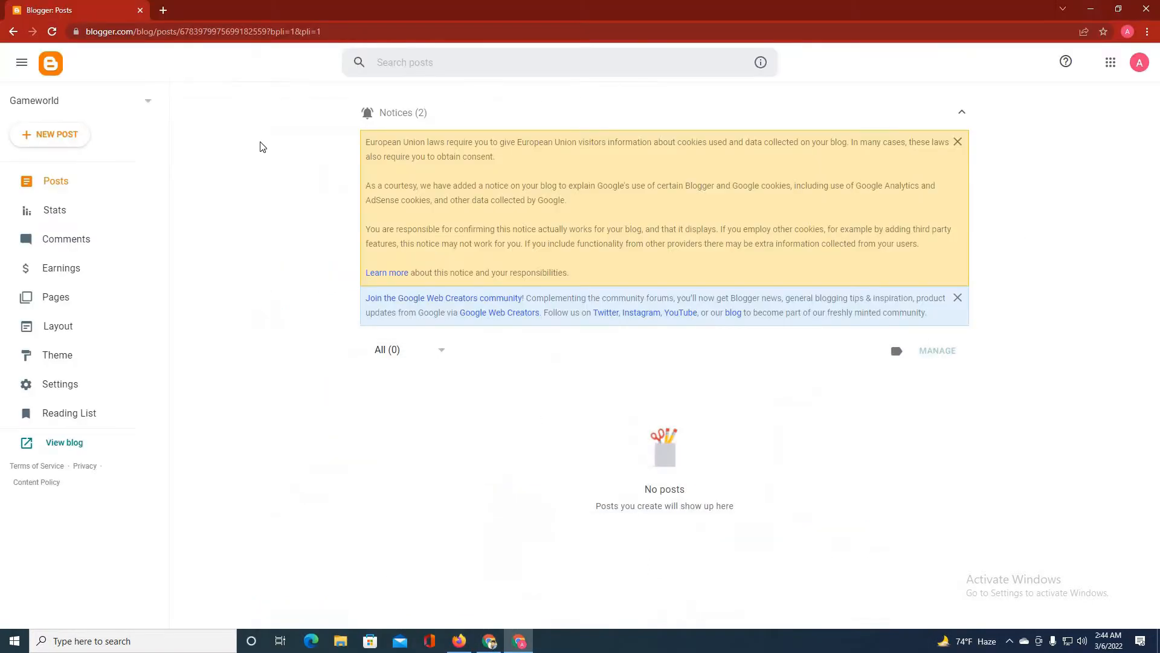
Start creating a new blog from the list of blogs and title it "shehab24"
left_click(89, 115)
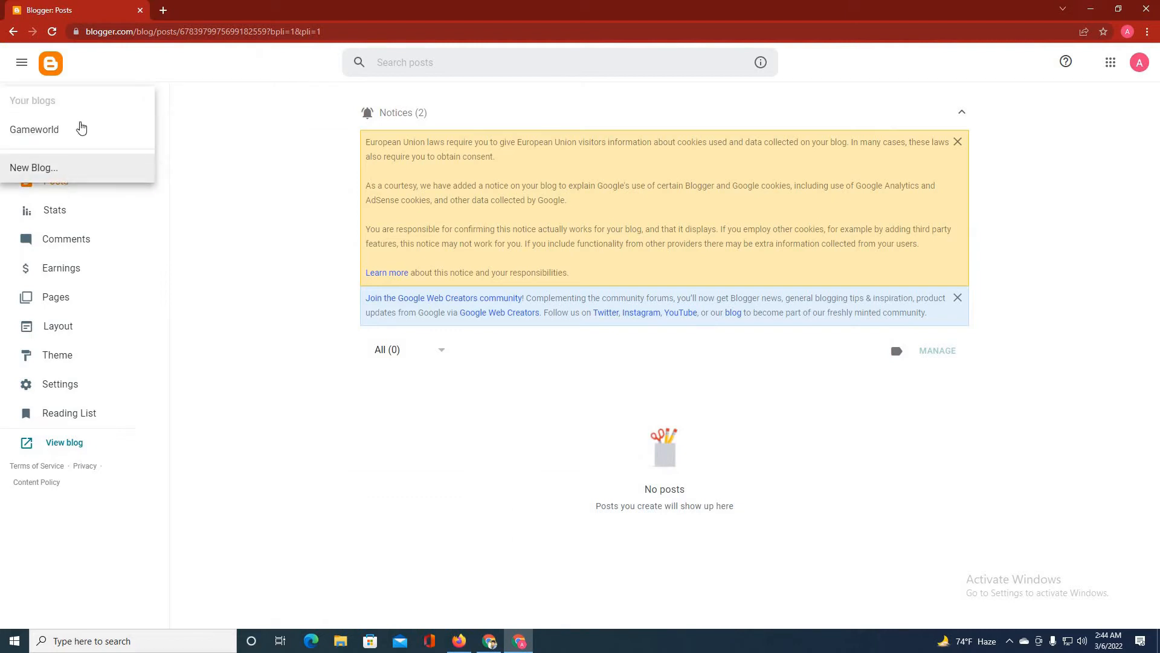
left_click(194, 124)
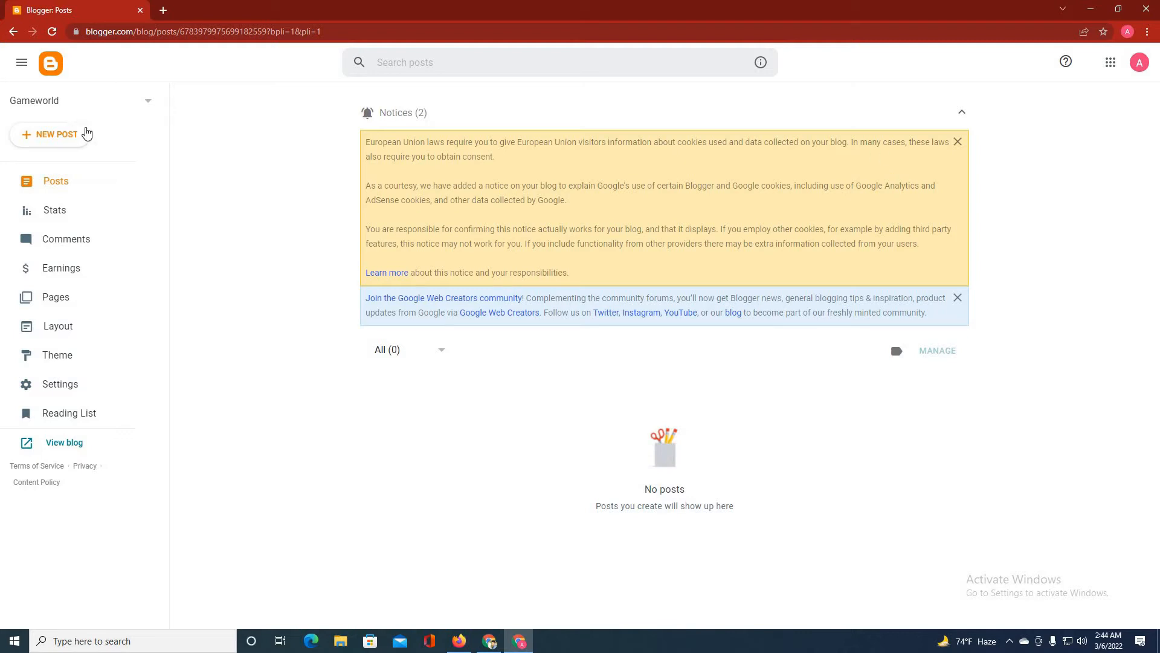
left_click(103, 106)
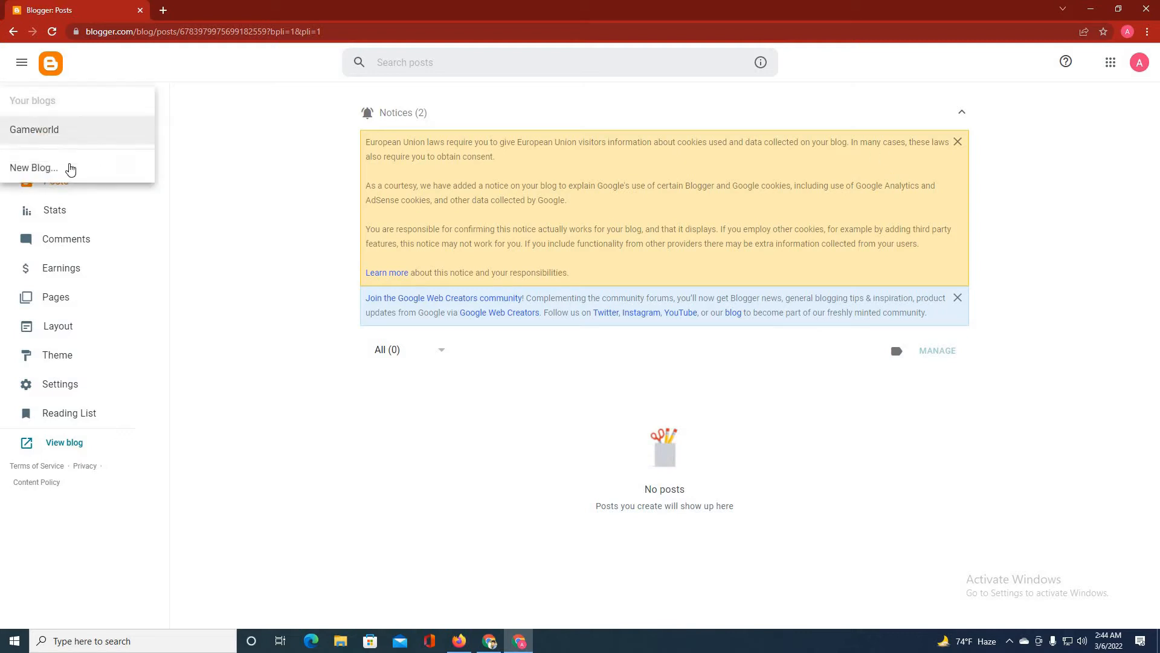
left_click(64, 175)
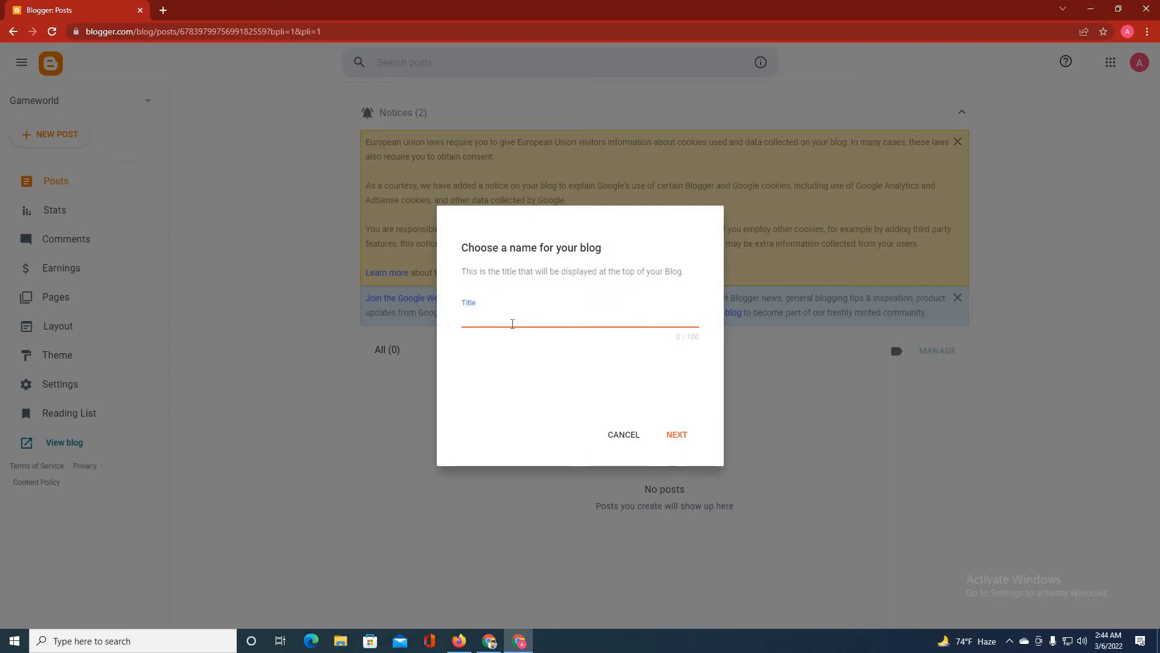
type("shehab24")
left_click(676, 434)
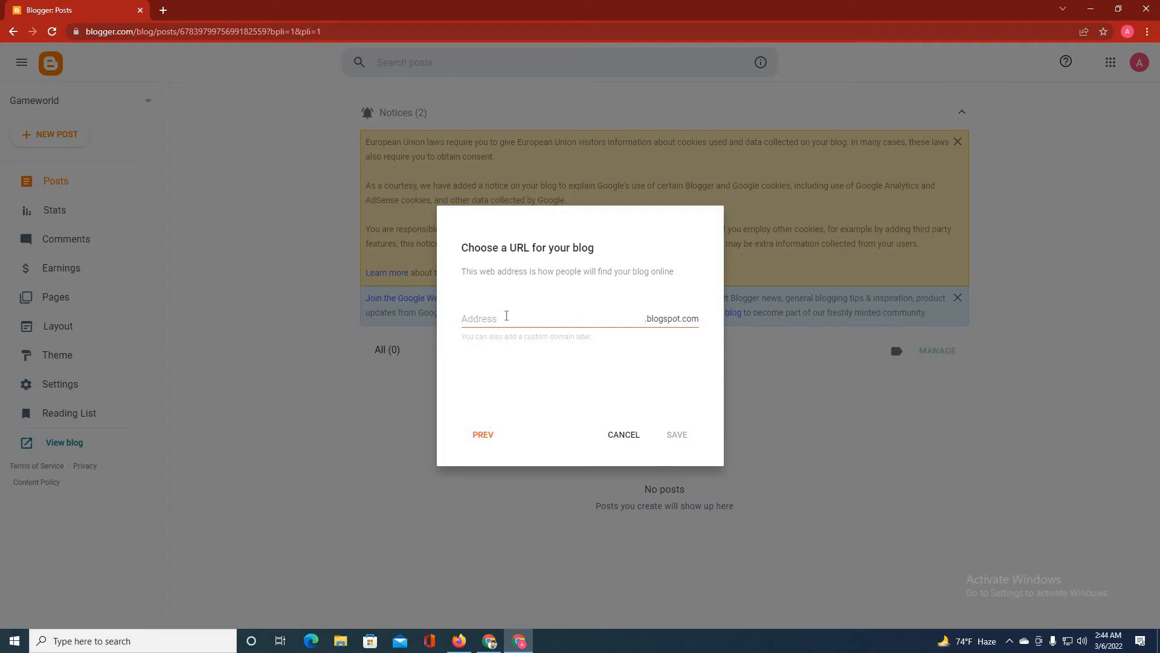
Set the new blog's address to shehab244.blogspot.com and save the blog
left_click(490, 641)
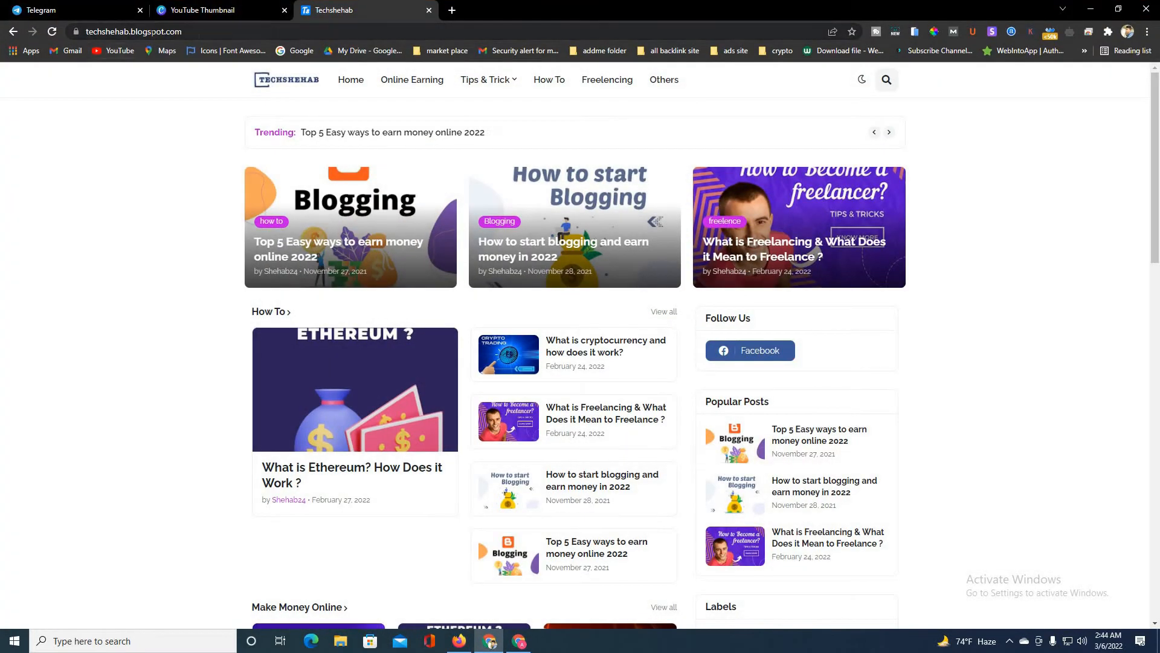
left_click(519, 641)
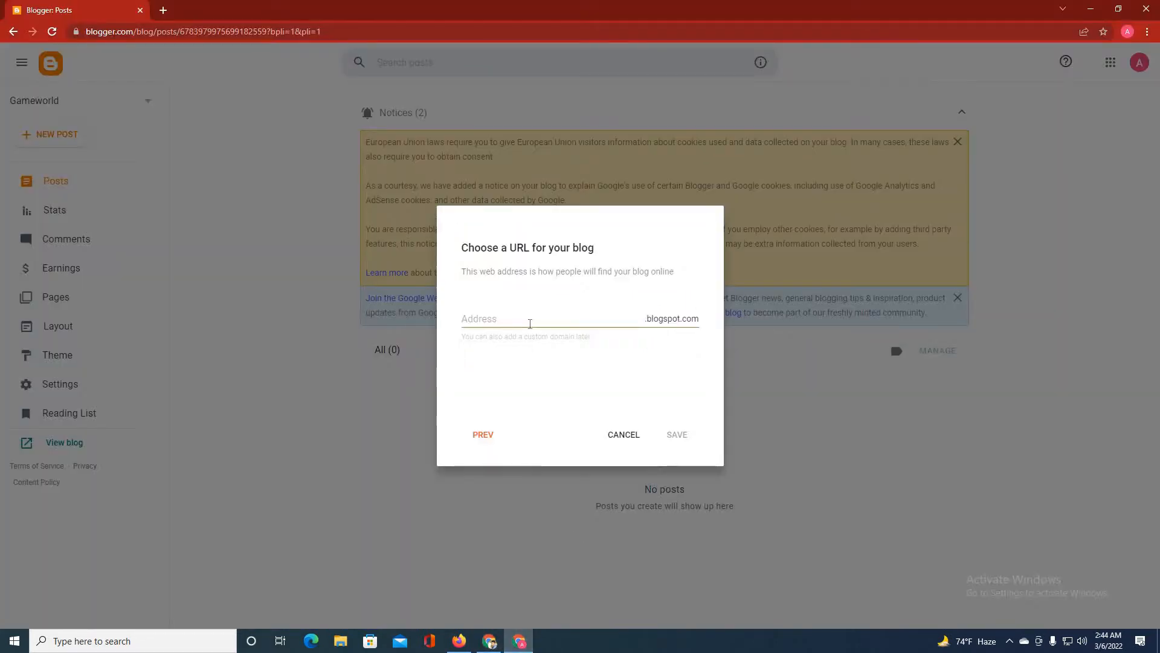
left_click(530, 324)
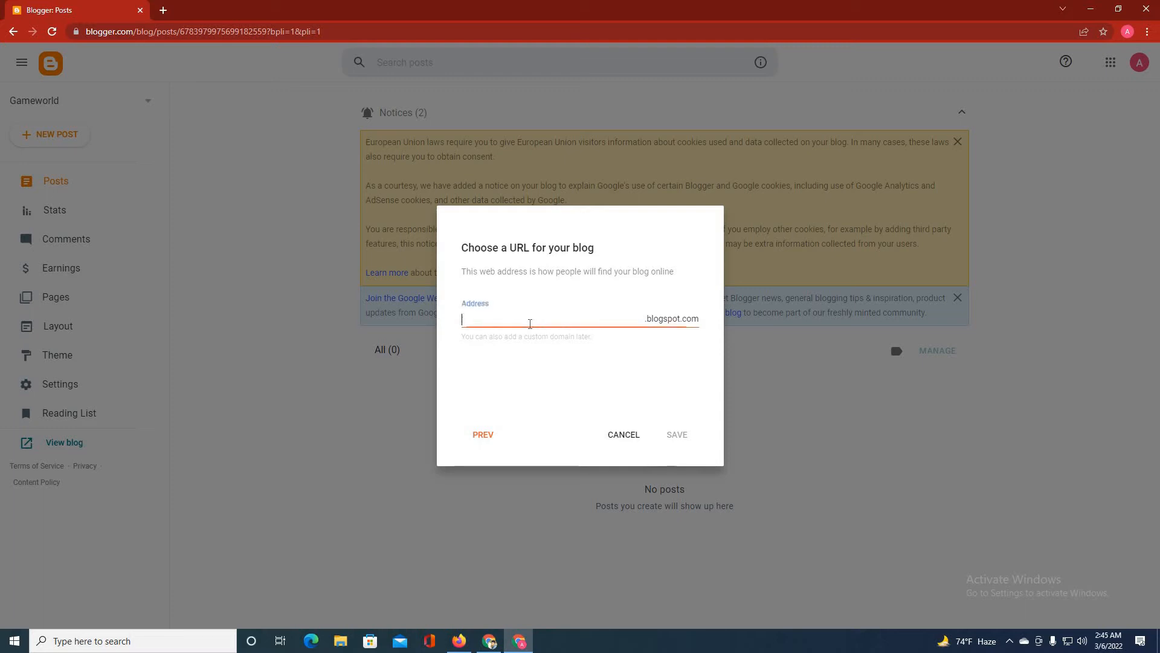
type("shehab244")
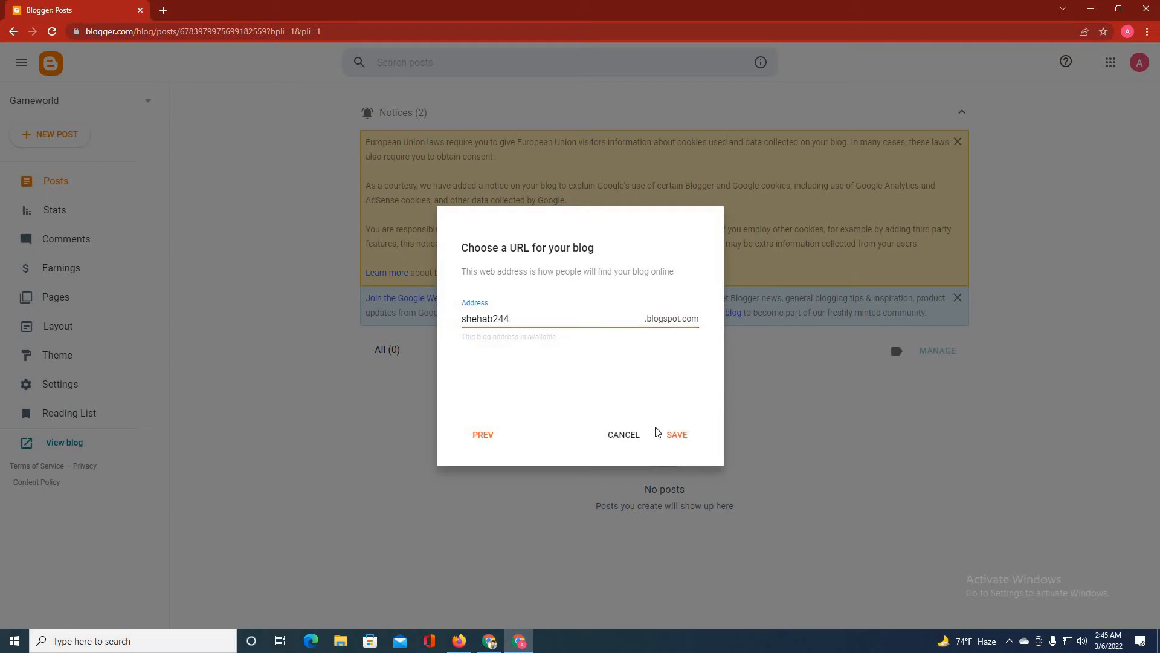
left_click(683, 440)
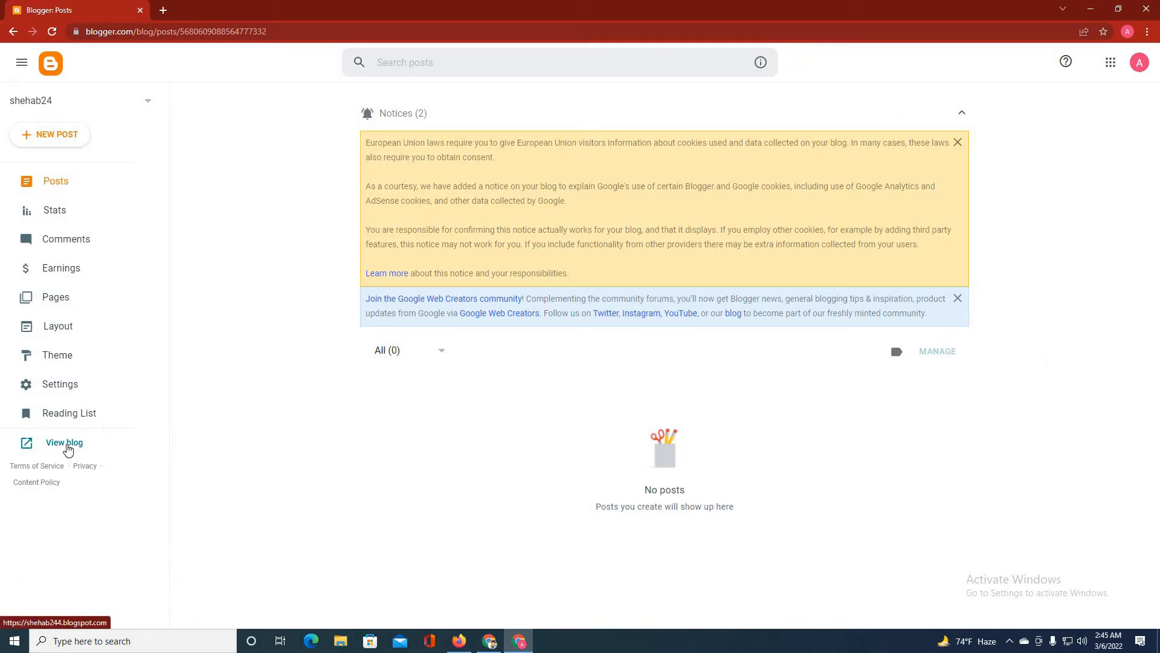
View the new blog's live page, and open the blog's theme settings in Blogger
left_click(67, 446)
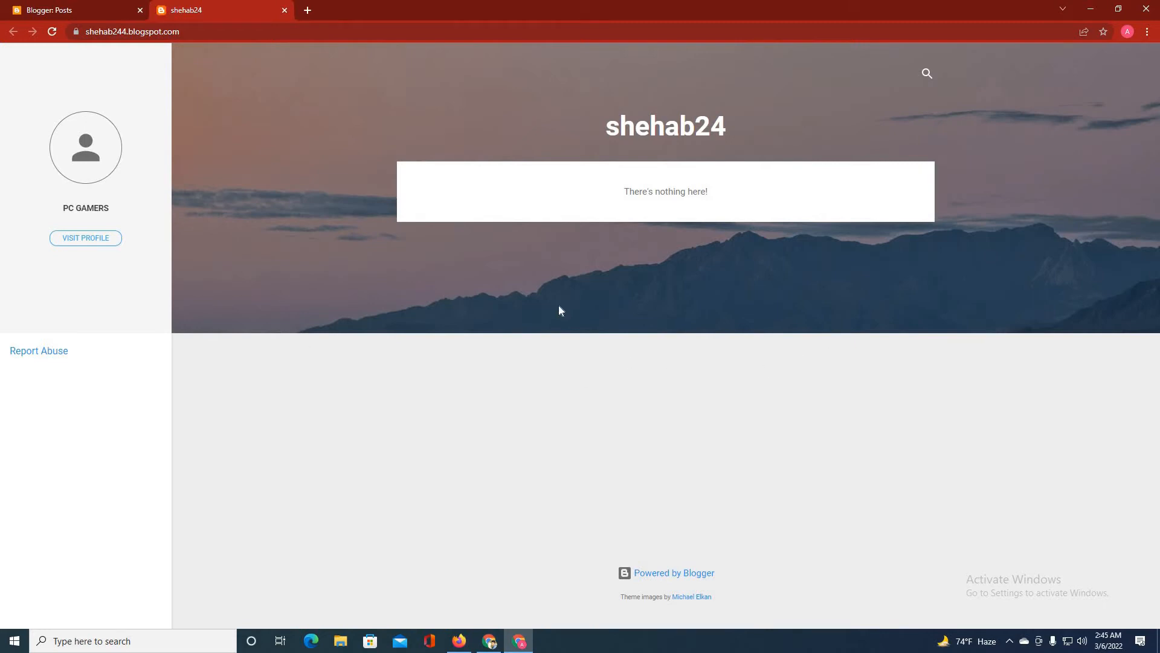
left_click(66, 5)
left_click(62, 365)
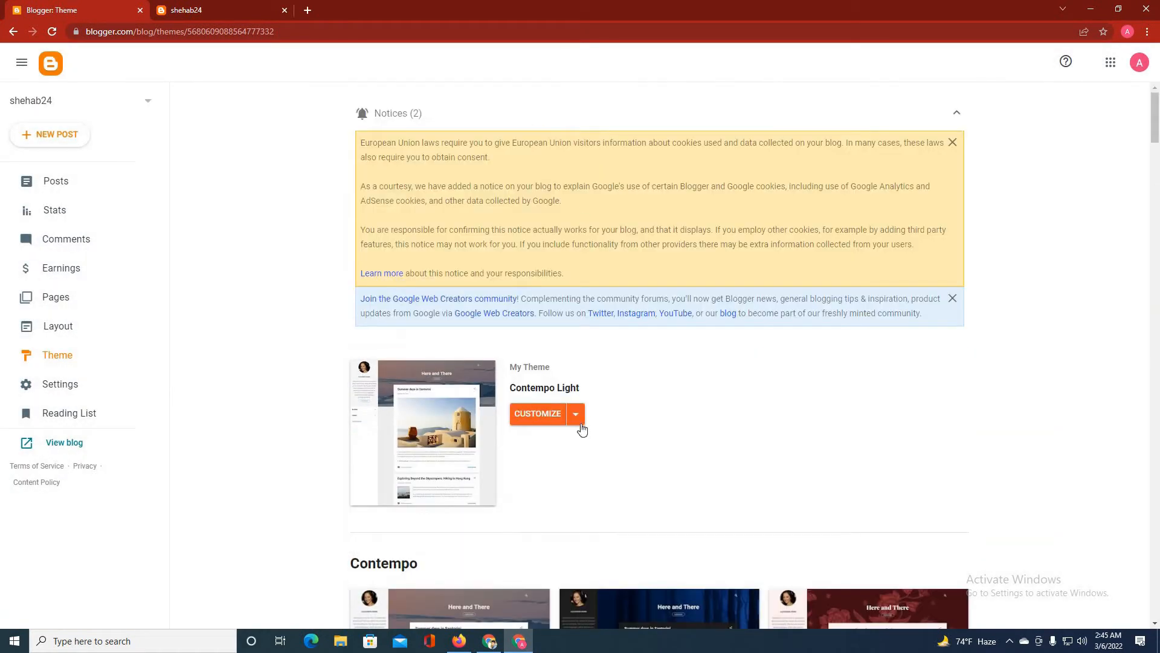
Restore the blog's theme by uploading theme-3918272860594347469.xml from the Downloads folder
left_click(578, 422)
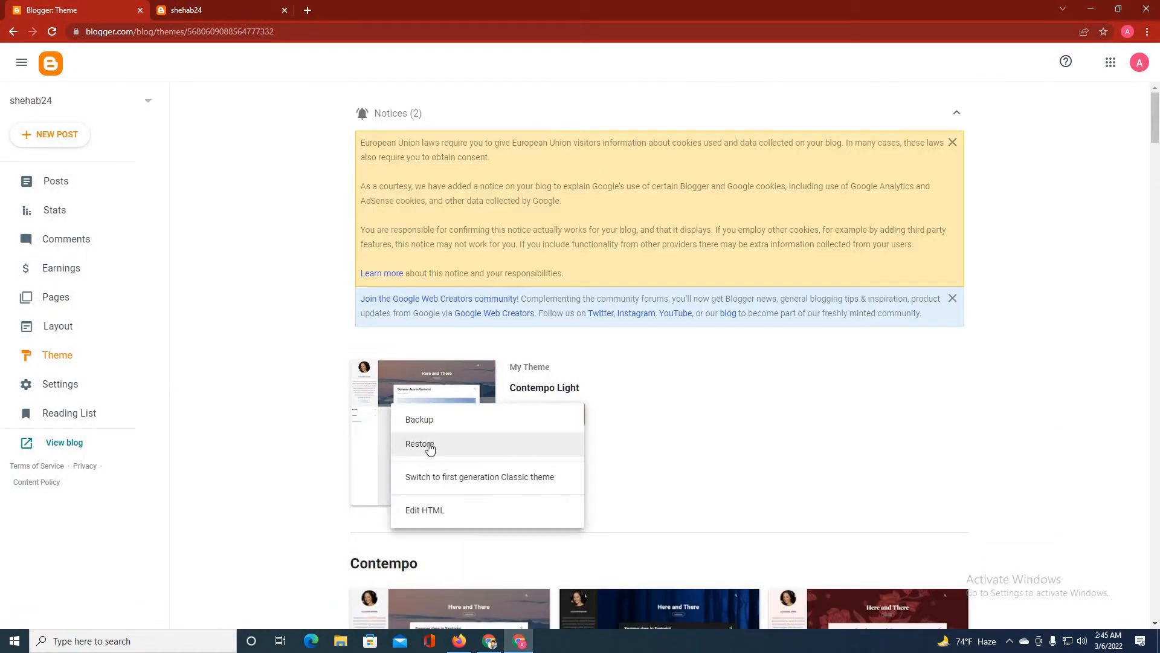
left_click(430, 445)
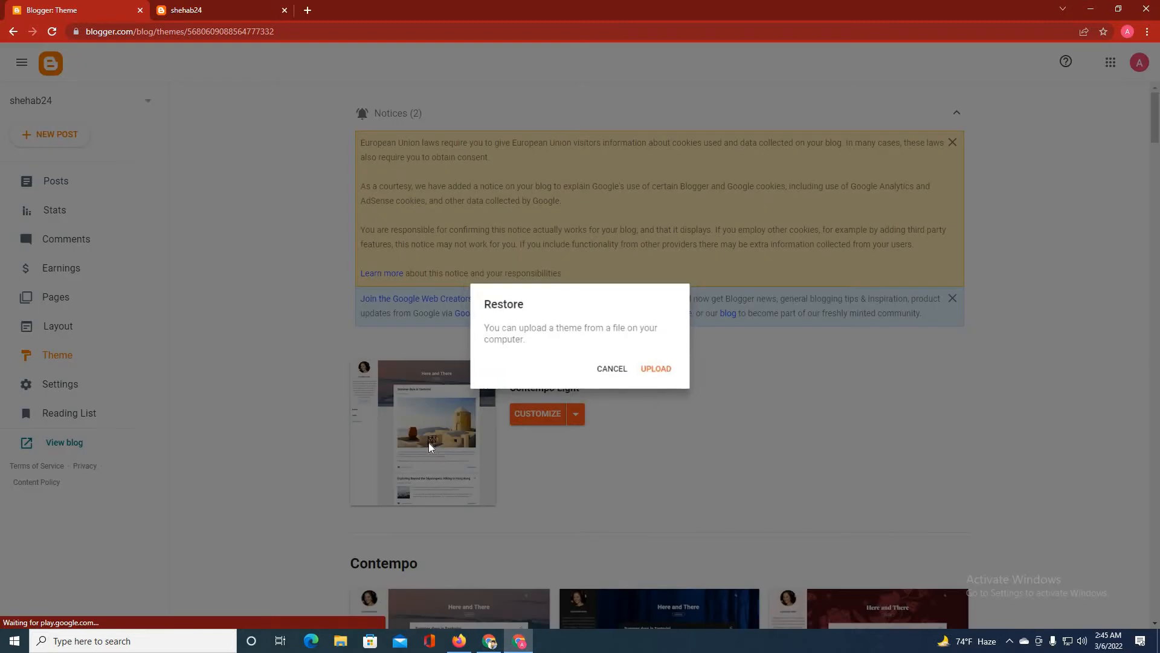
left_click(660, 371)
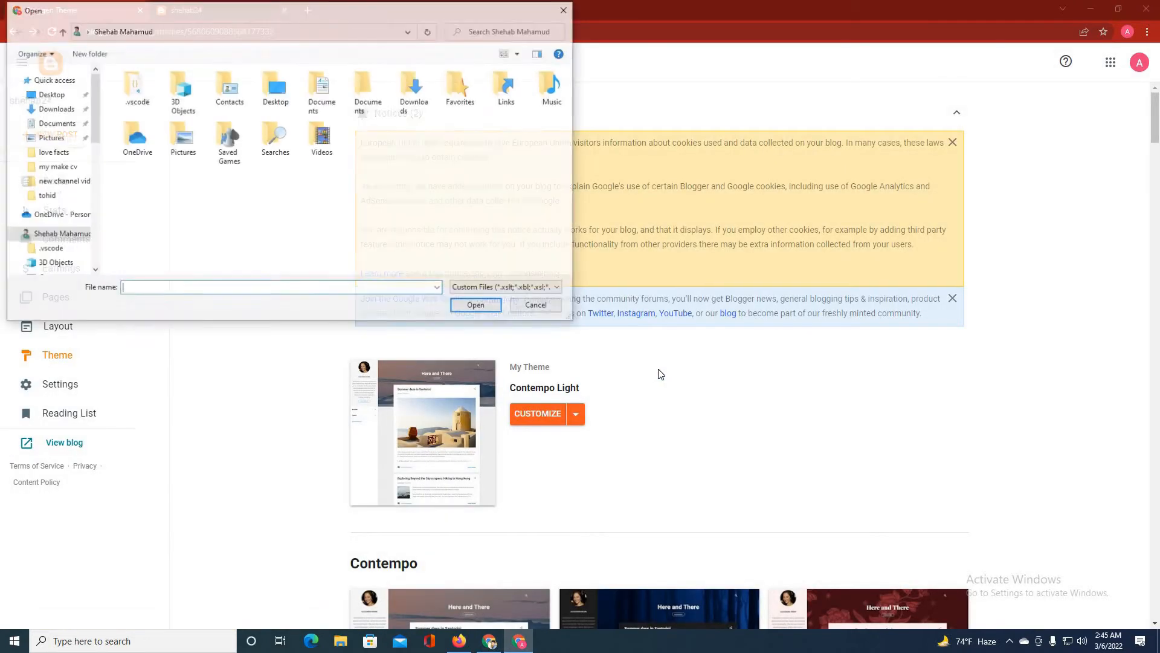
left_click(54, 108)
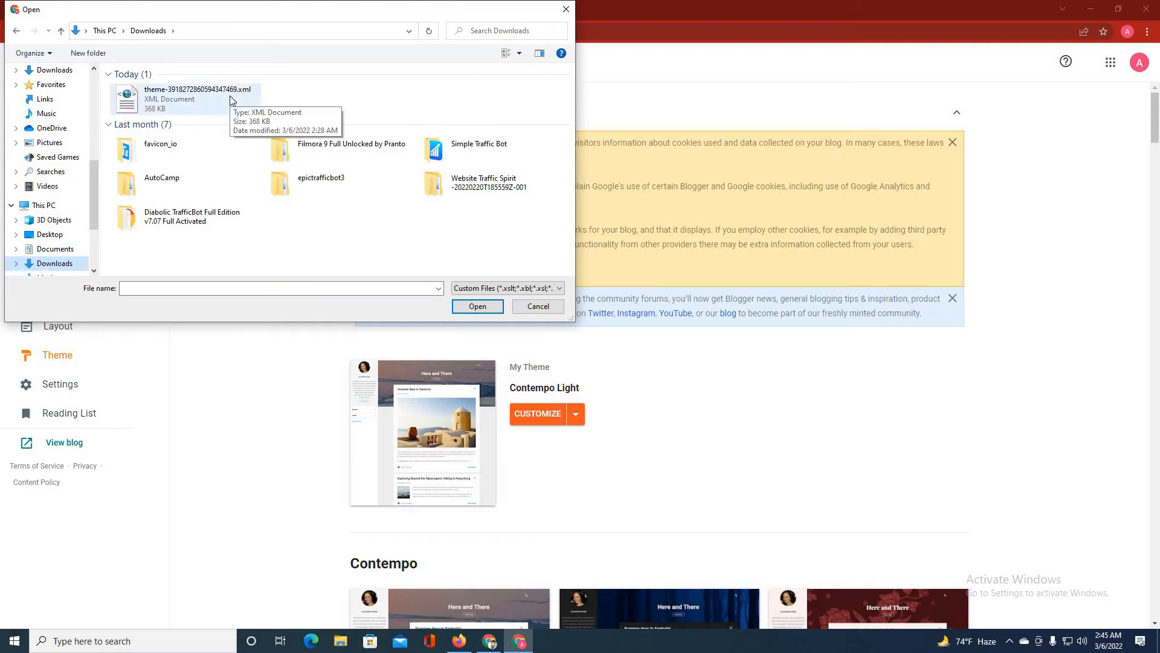
left_click(177, 104)
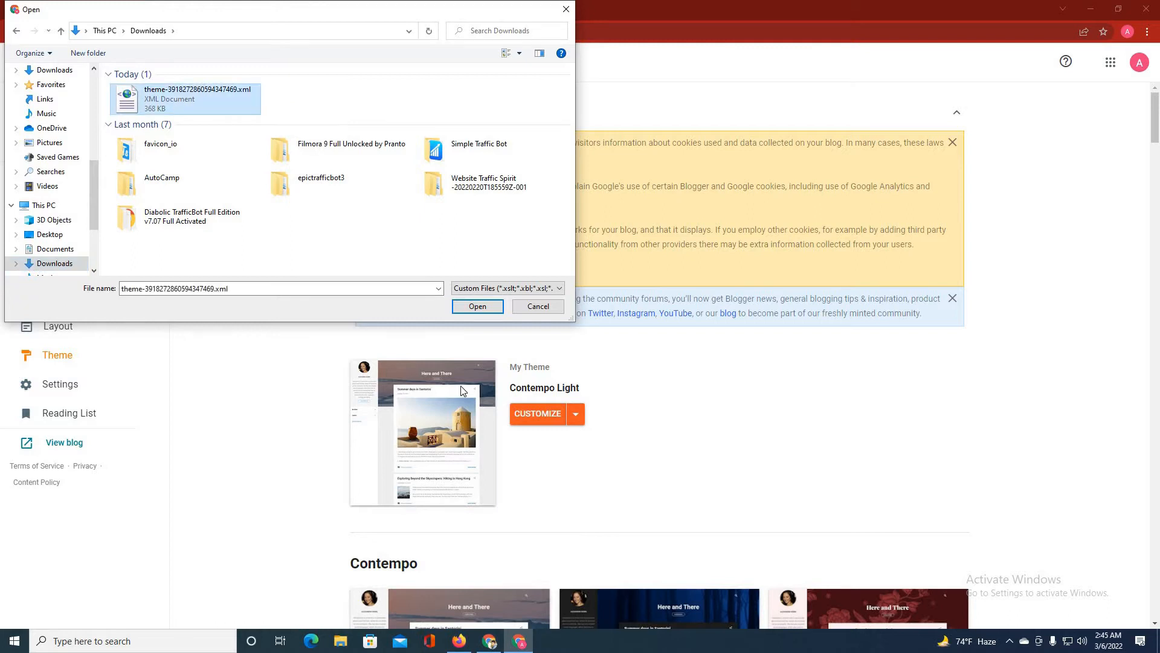
left_click(463, 308)
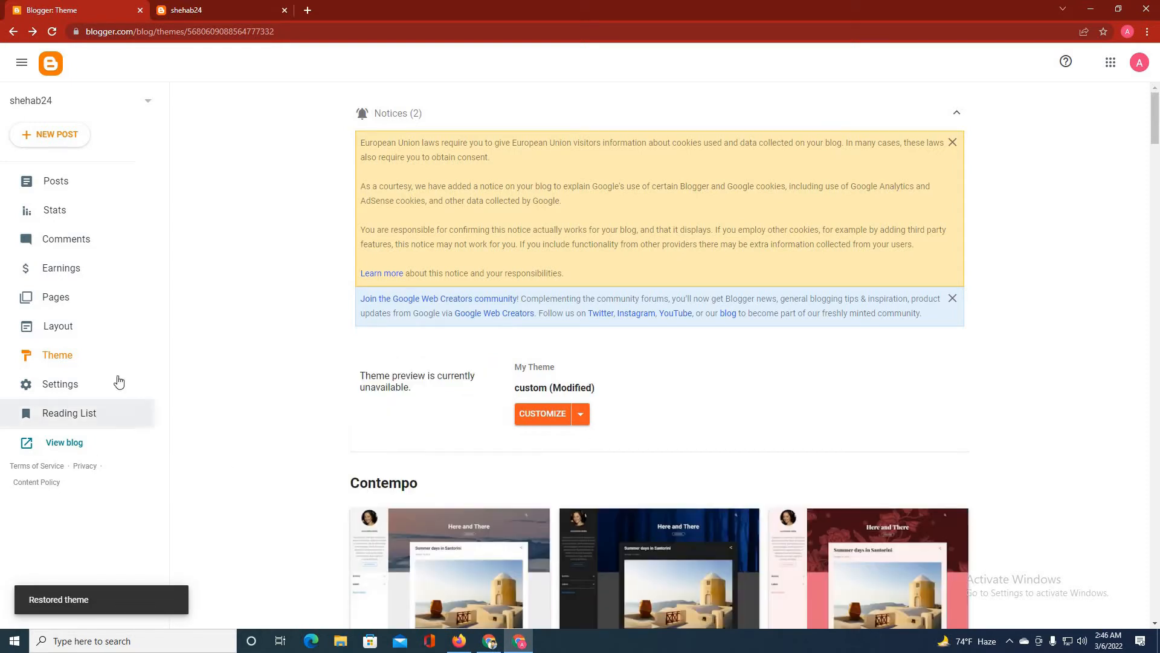
Reload the shehab24 blog's live page and look through the restored theme from the header to the footer
left_click(192, 11)
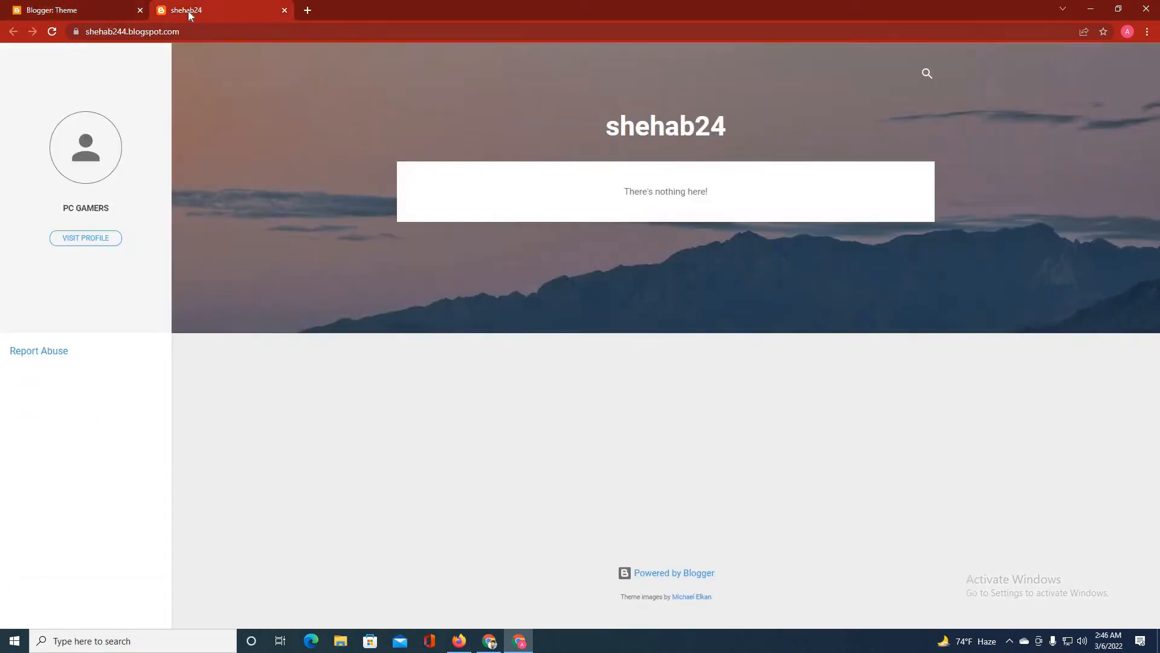
left_click(52, 32)
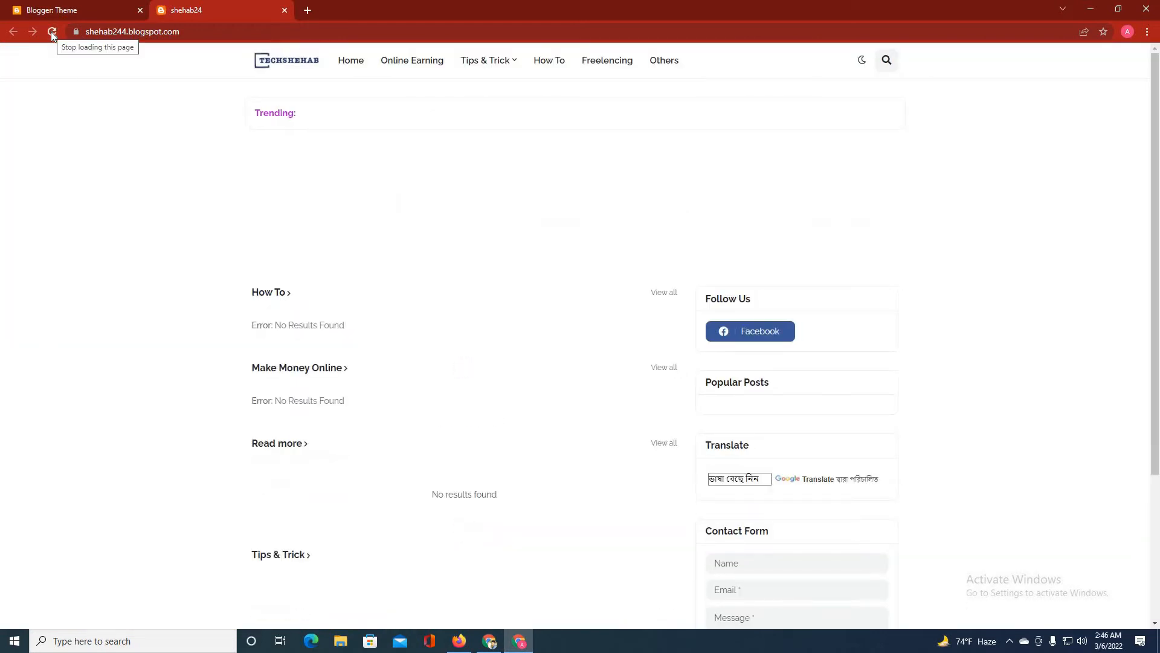
scroll(415, 264, "down", 3)
scroll(496, 340, "up", 1)
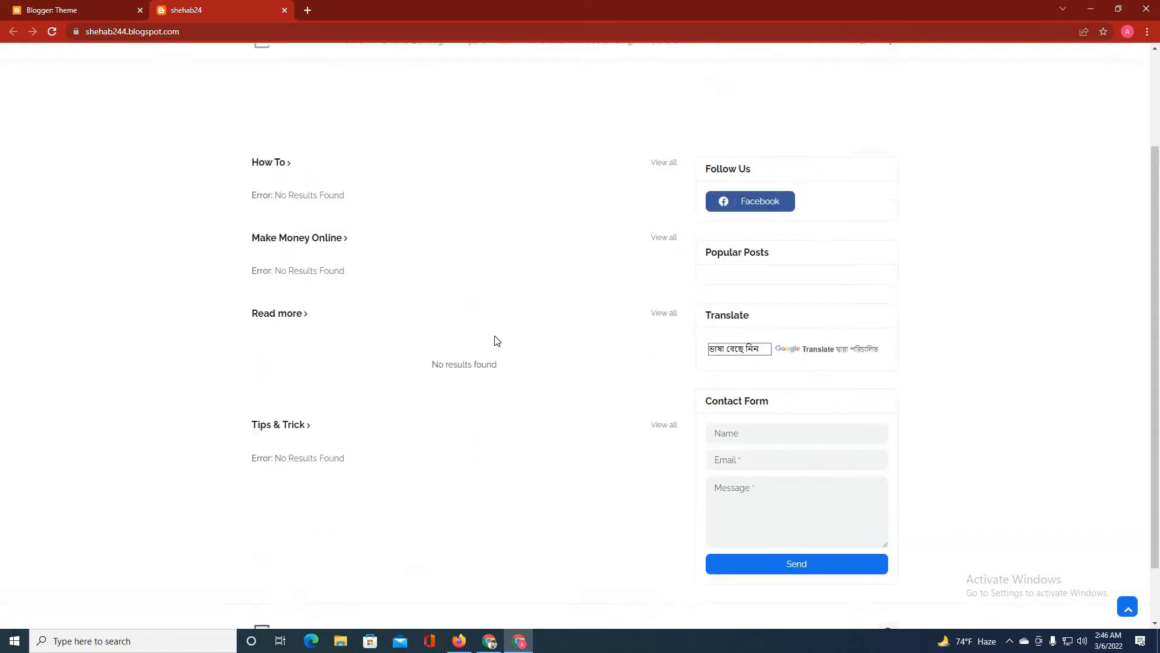
scroll(497, 340, "up", 2)
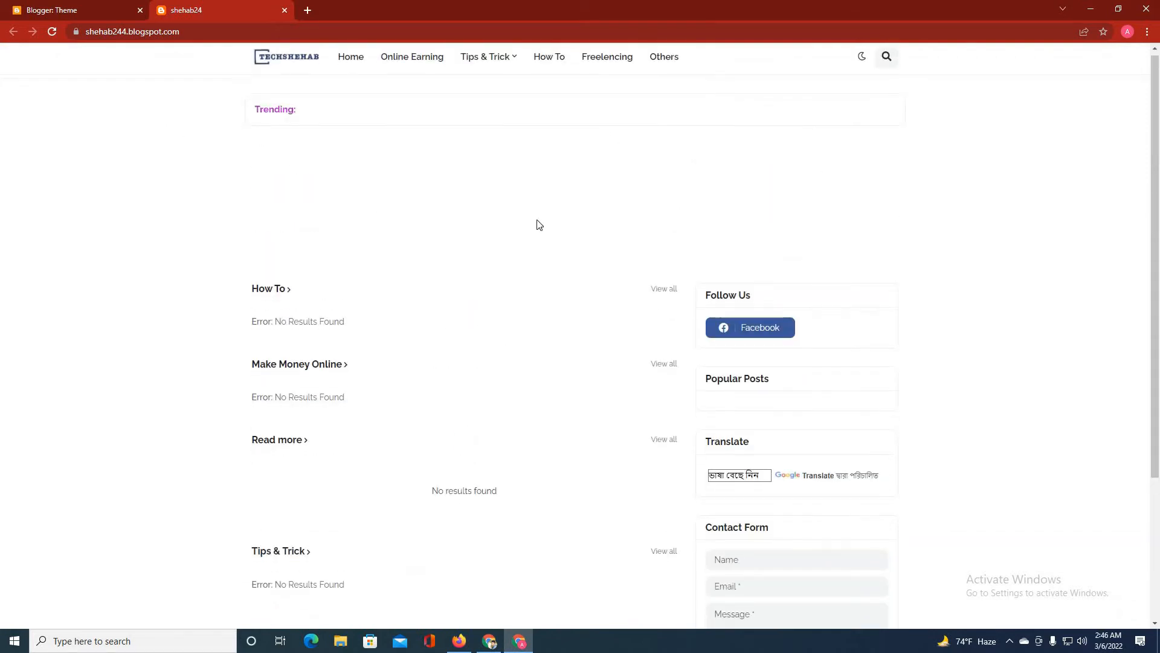
scroll(538, 225, "down", 3)
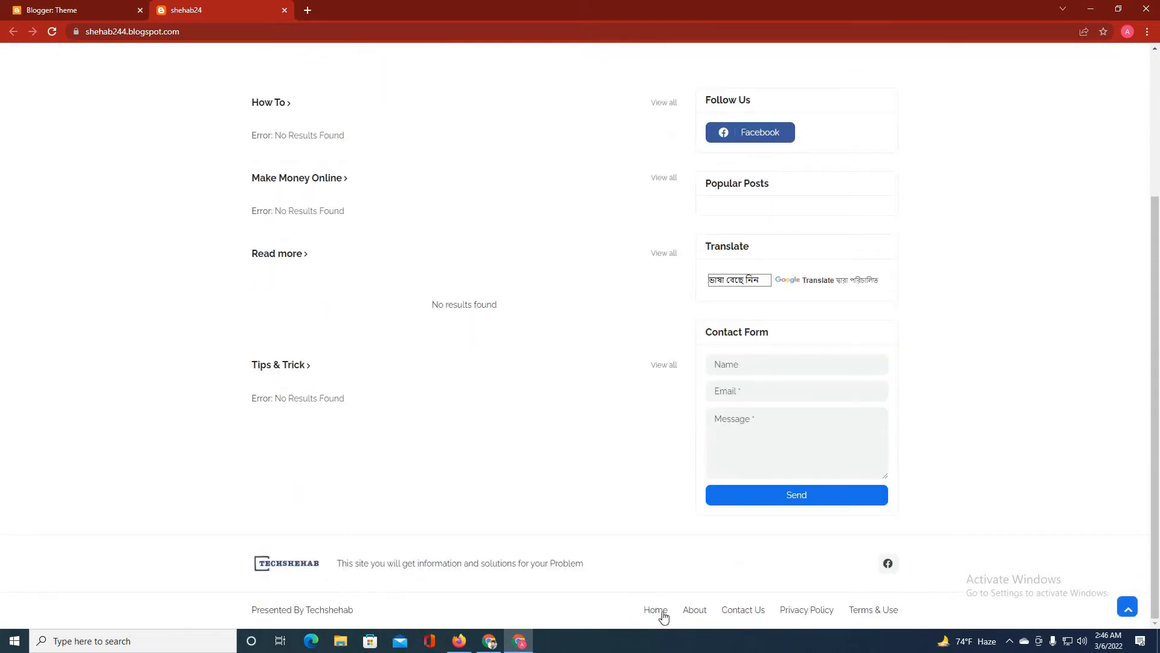
scroll(262, 86, "up", 3)
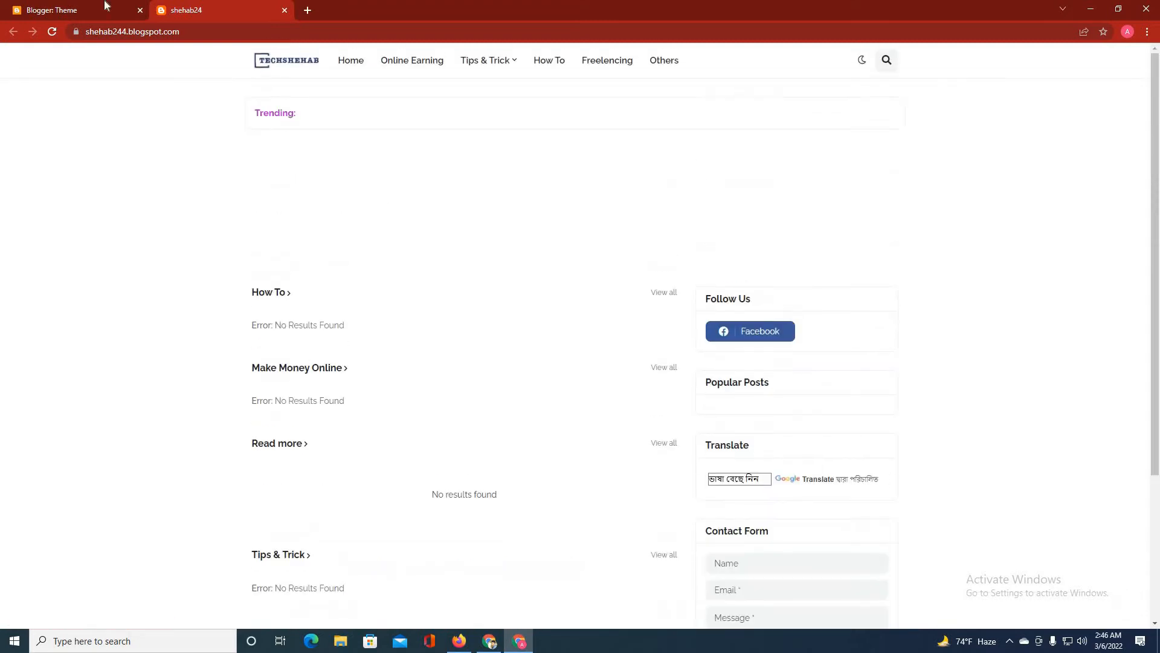
Open the blog's layout in Blogger and look over its theme options and header gadgets alongside the live page
left_click(8, 5)
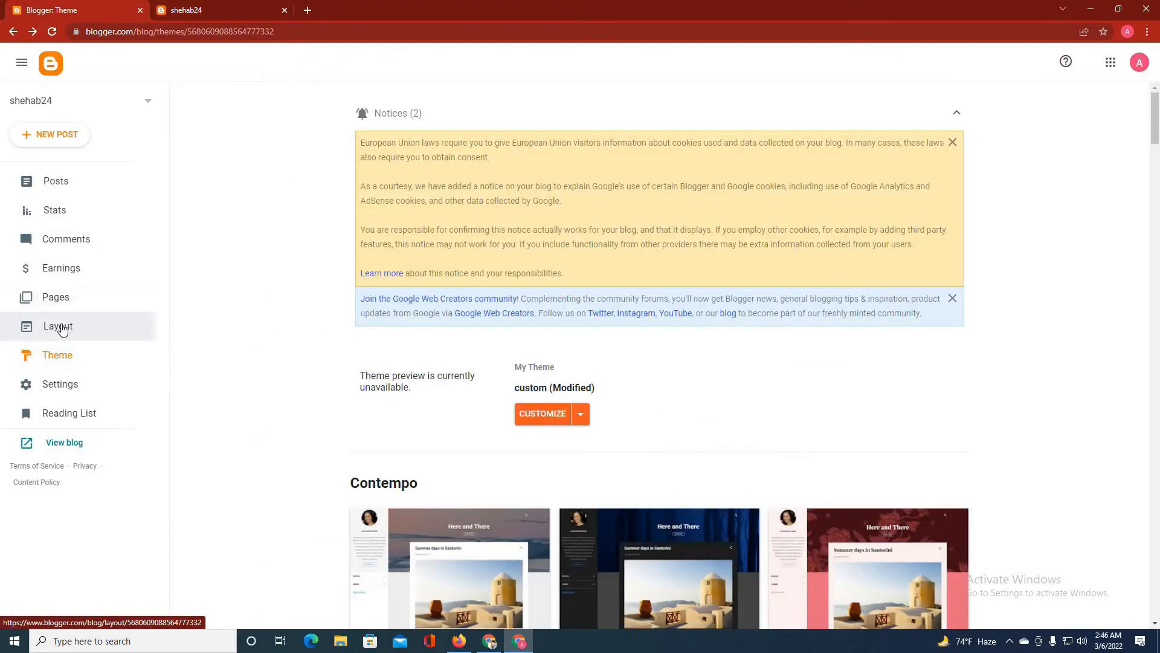
left_click(61, 328)
left_click(212, 6)
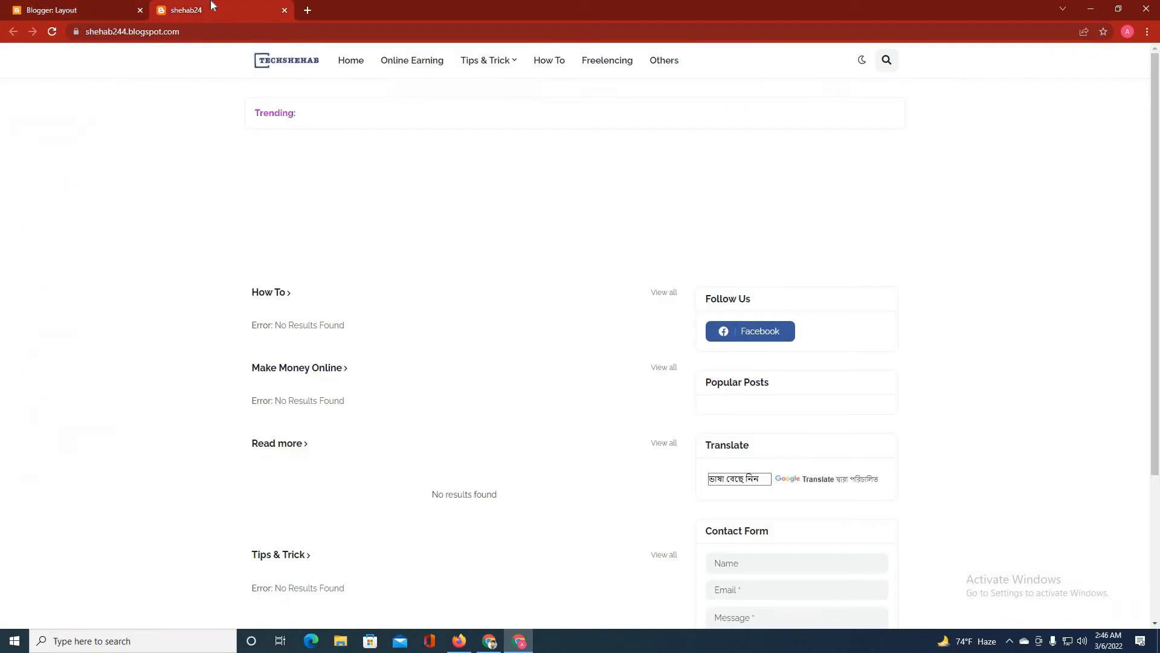
left_click(62, 5)
scroll(597, 350, "down", 3)
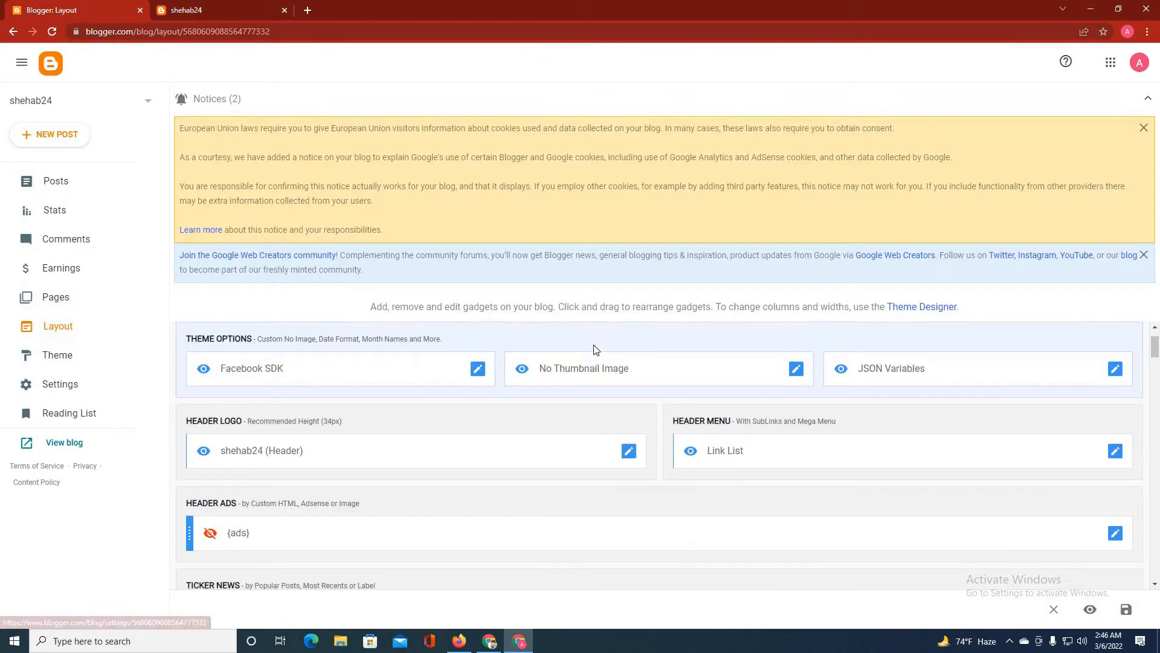
scroll(402, 420, "up", 2)
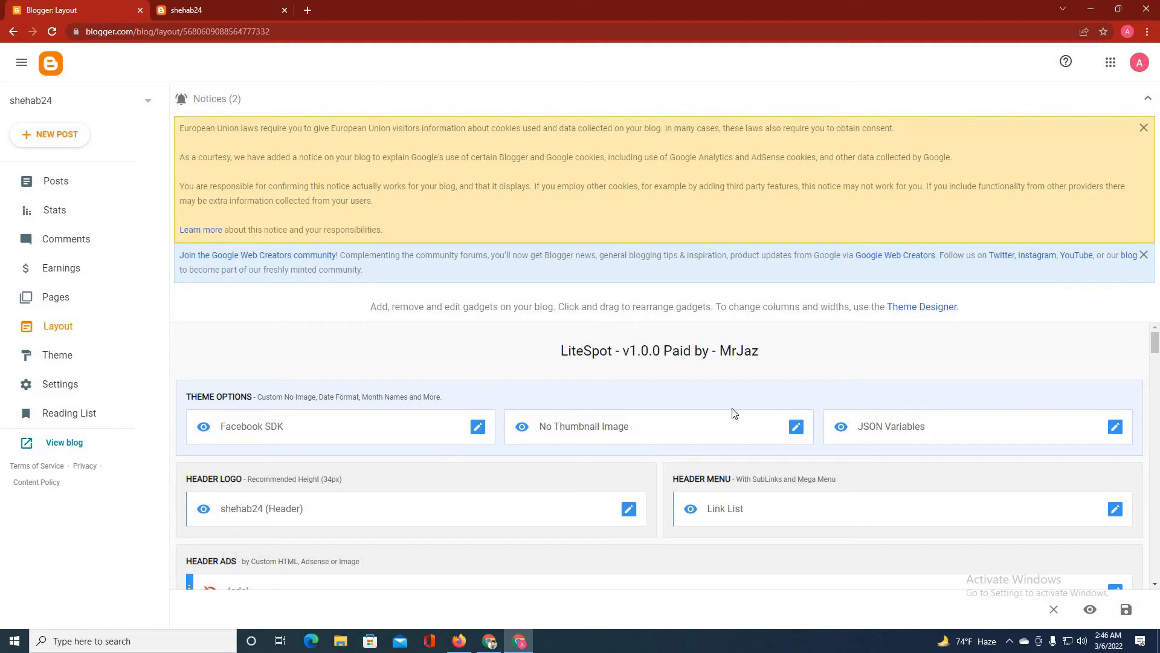
scroll(733, 413, "down", 1)
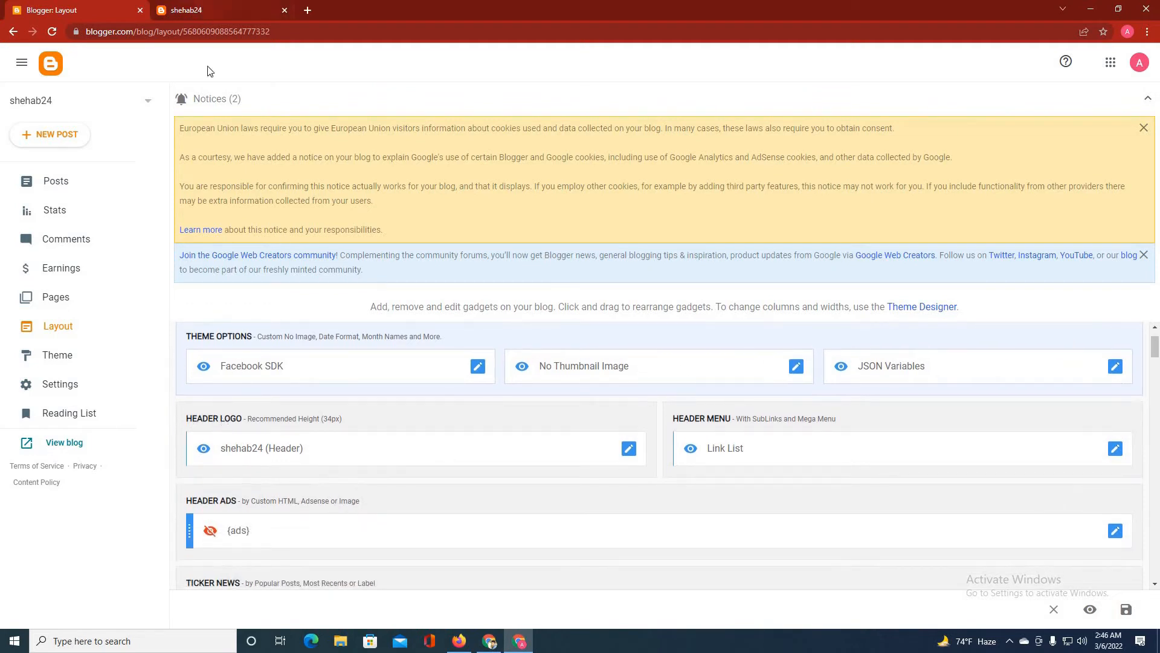
Check the live page's logo, try replacing it in the Header Logo gadget with an image from the computer, and cancel without saving
left_click(249, 5)
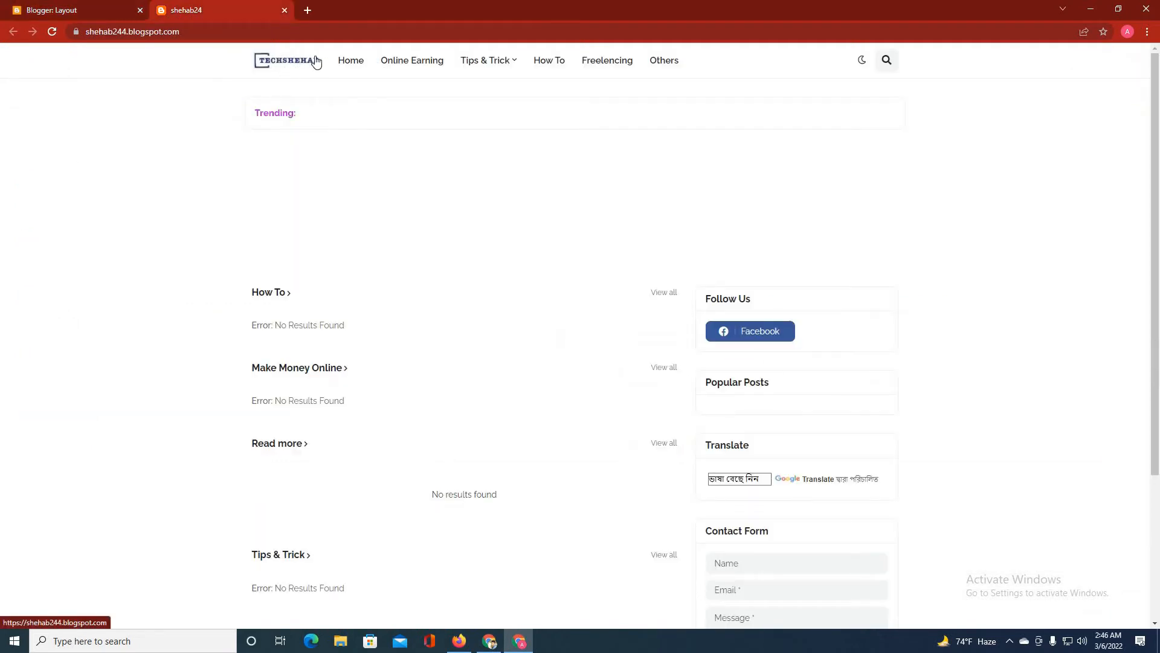
left_click(59, 5)
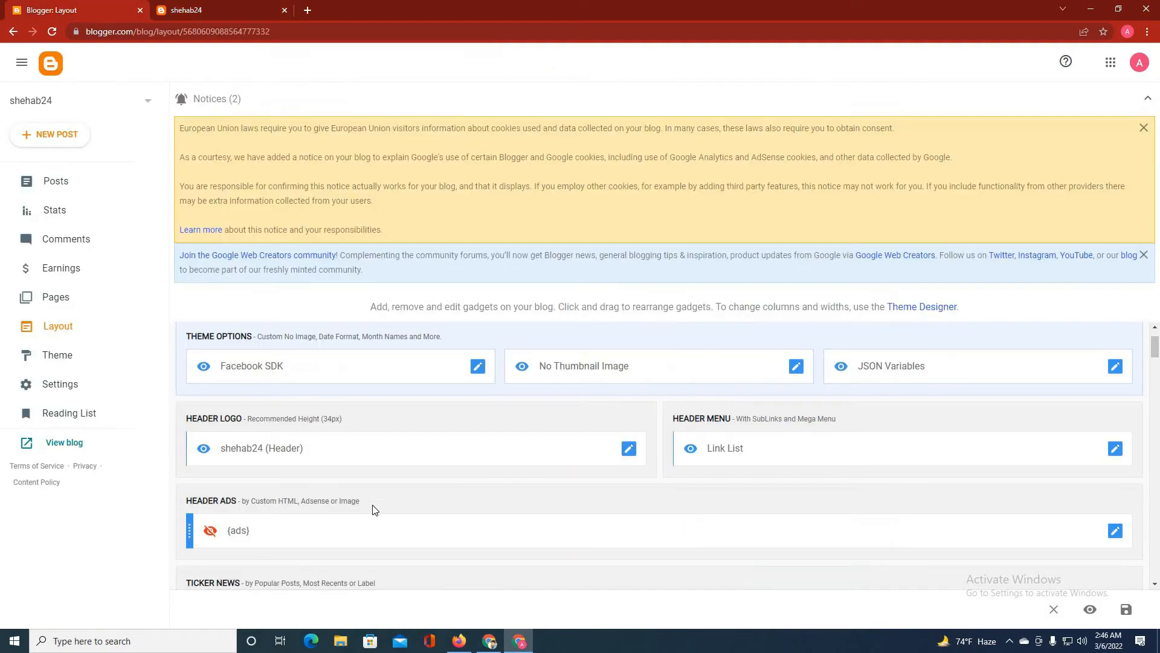
left_click(629, 453)
scroll(530, 253, "down", 3)
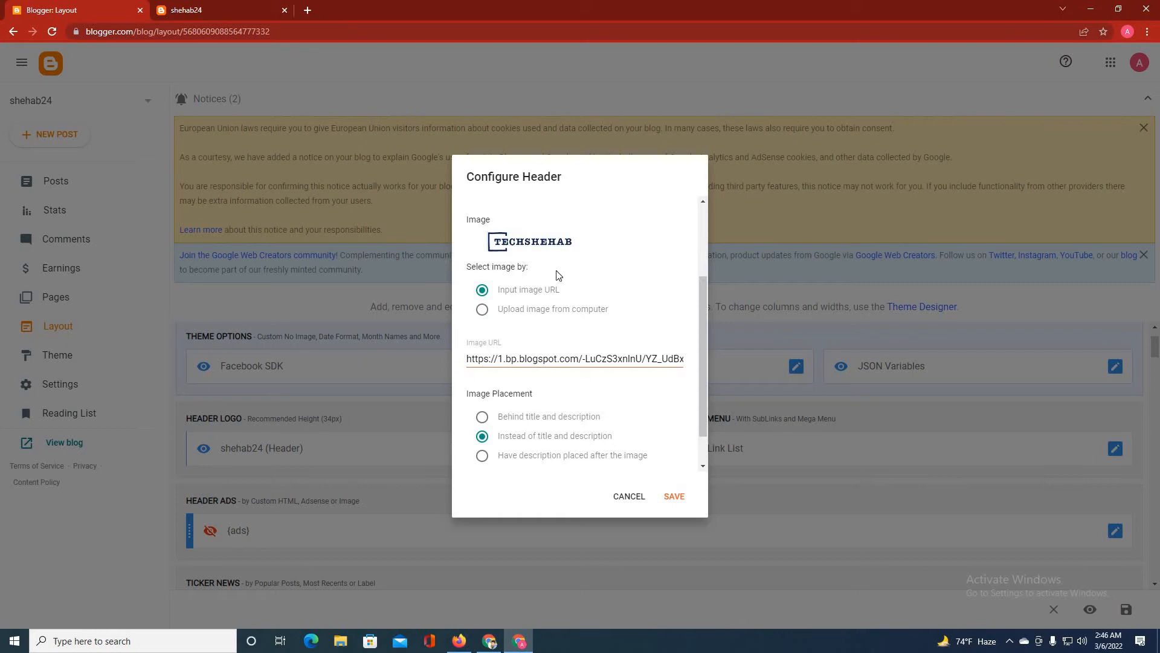
left_click(483, 309)
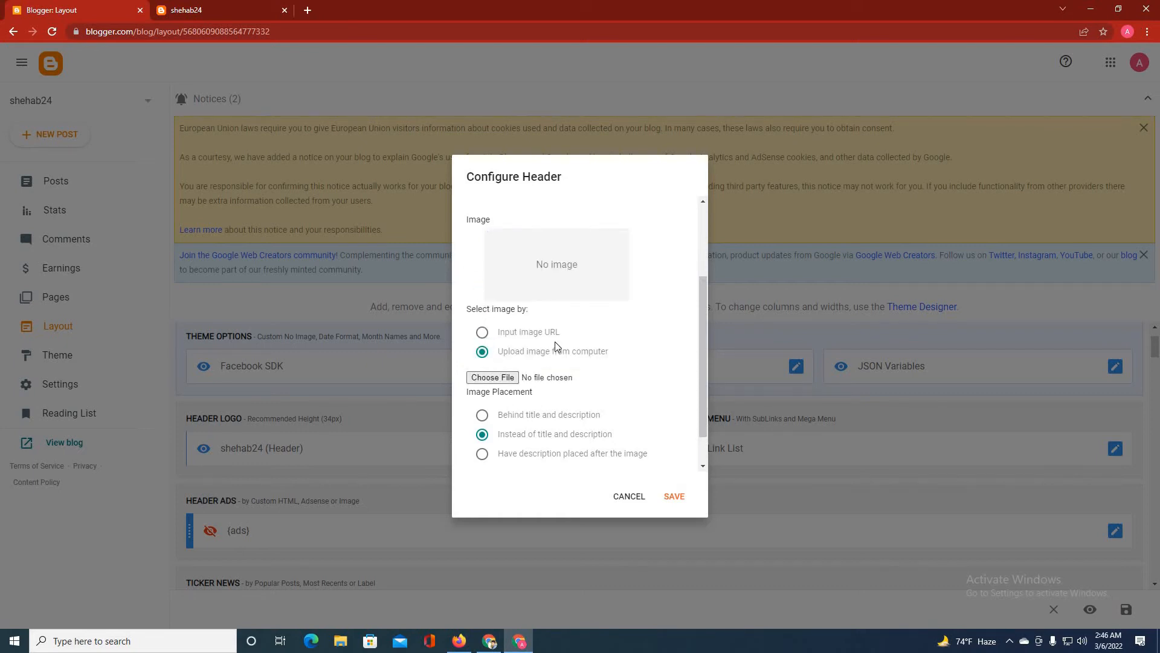
scroll(513, 353, "down", 1)
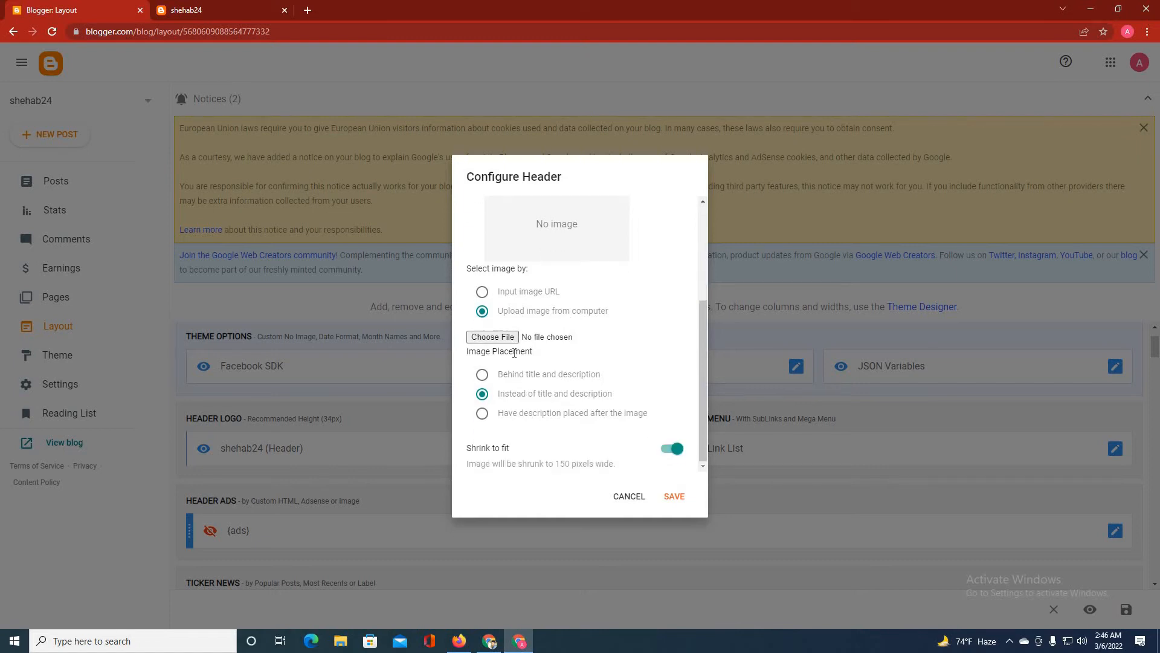
left_click(508, 338)
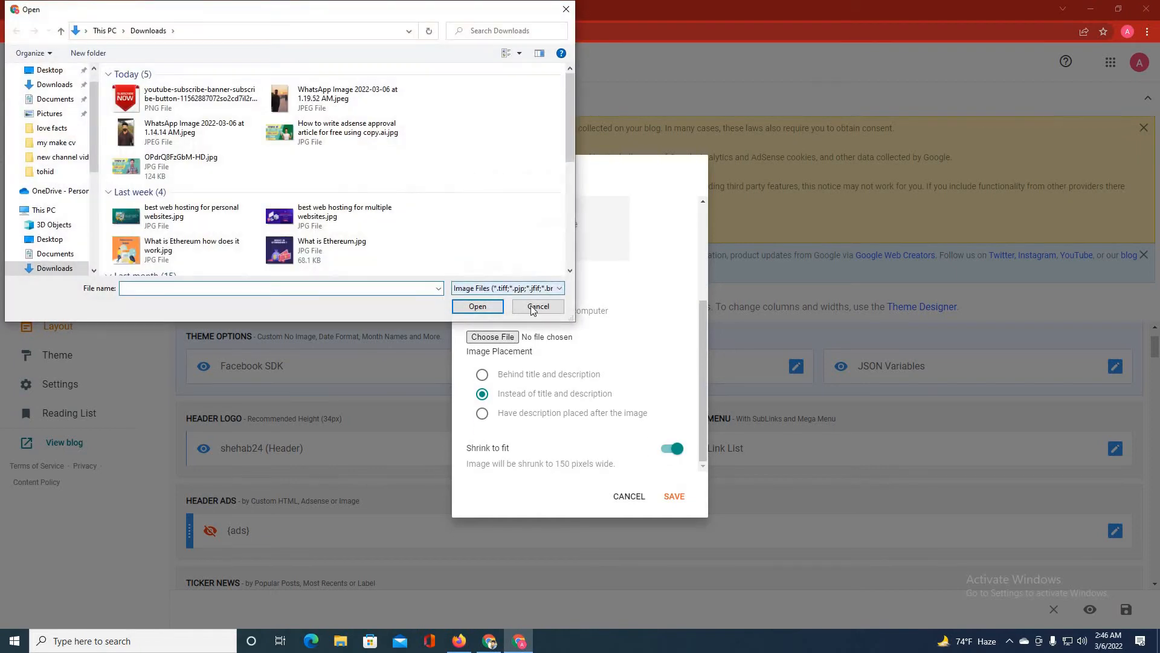
left_click(532, 307)
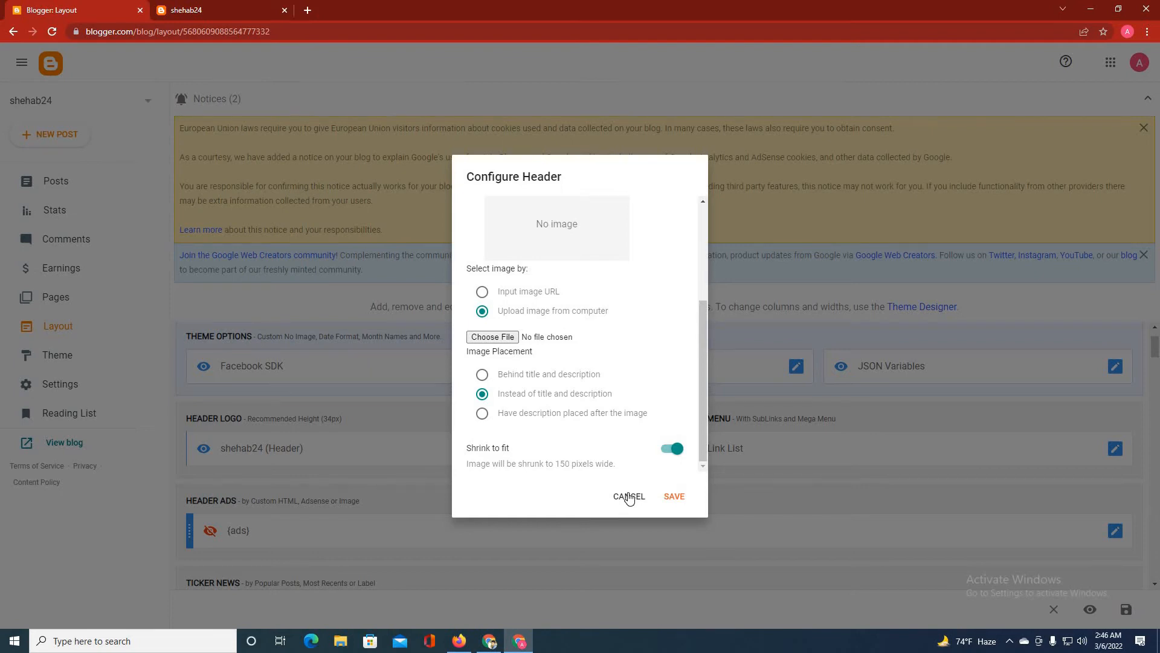
left_click(628, 497)
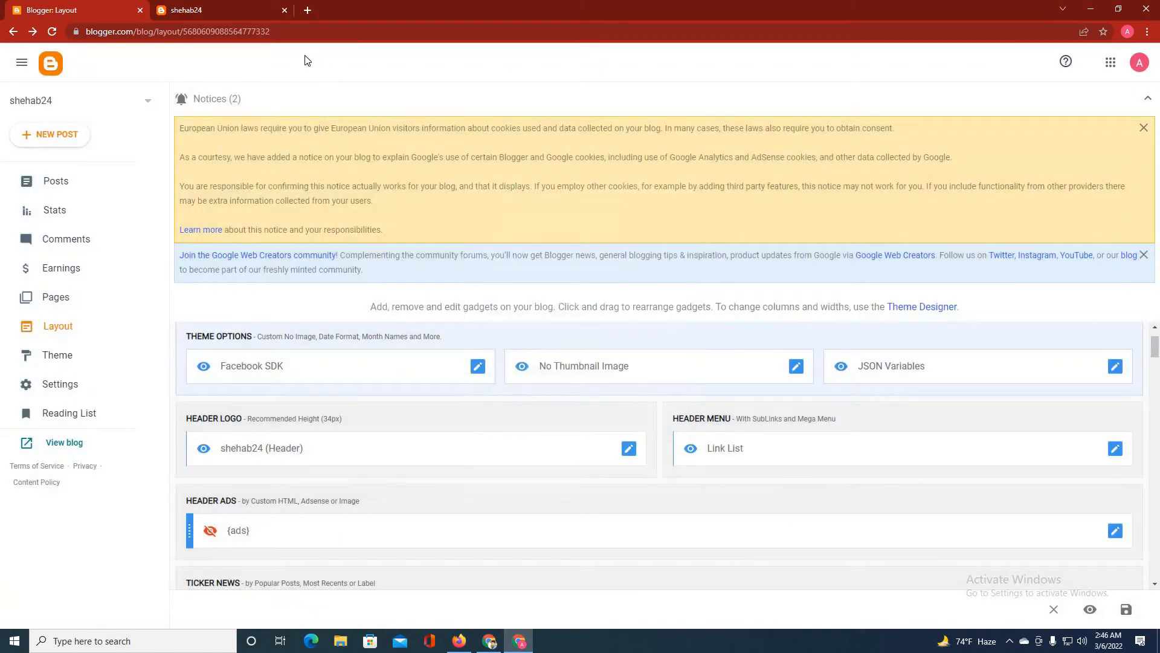
Check the live page's navigation menu, review the link list of the Header Menu gadget, and close it without saving
left_click(275, 8)
left_click(102, 6)
left_click(307, 10)
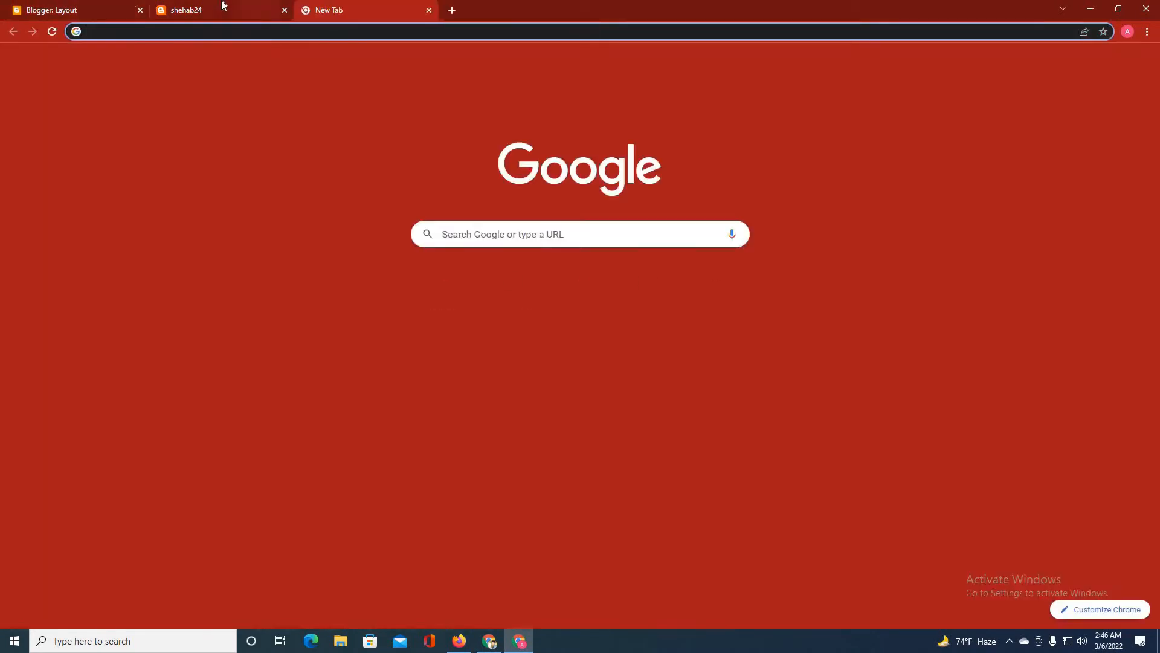
left_click(223, 8)
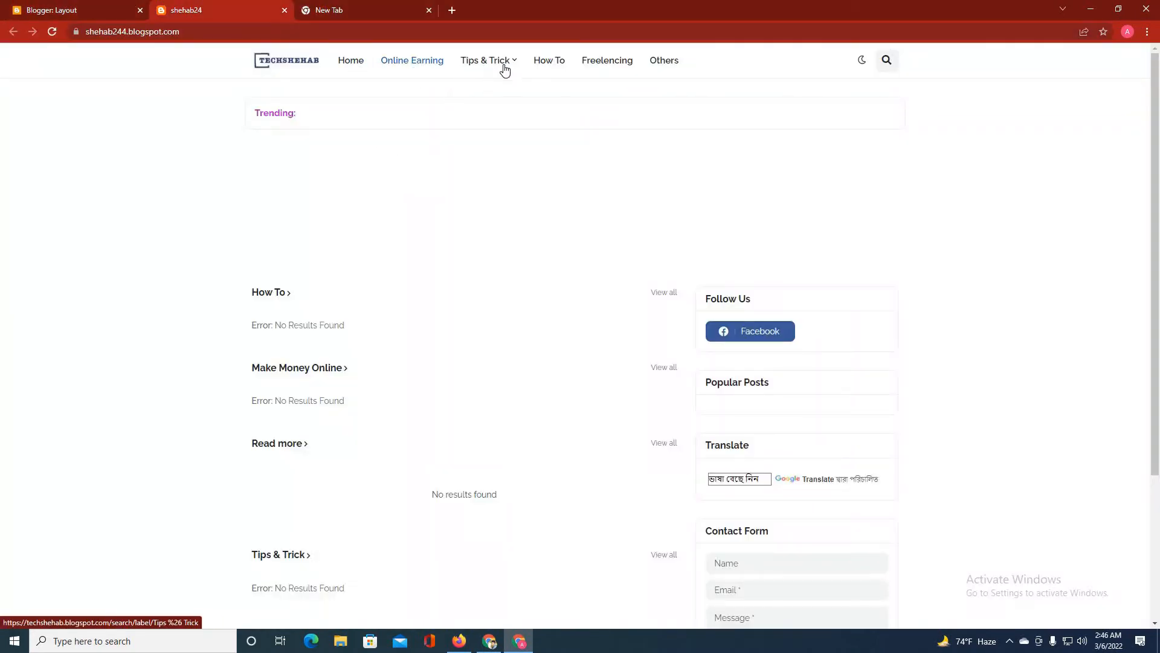
left_click(111, 5)
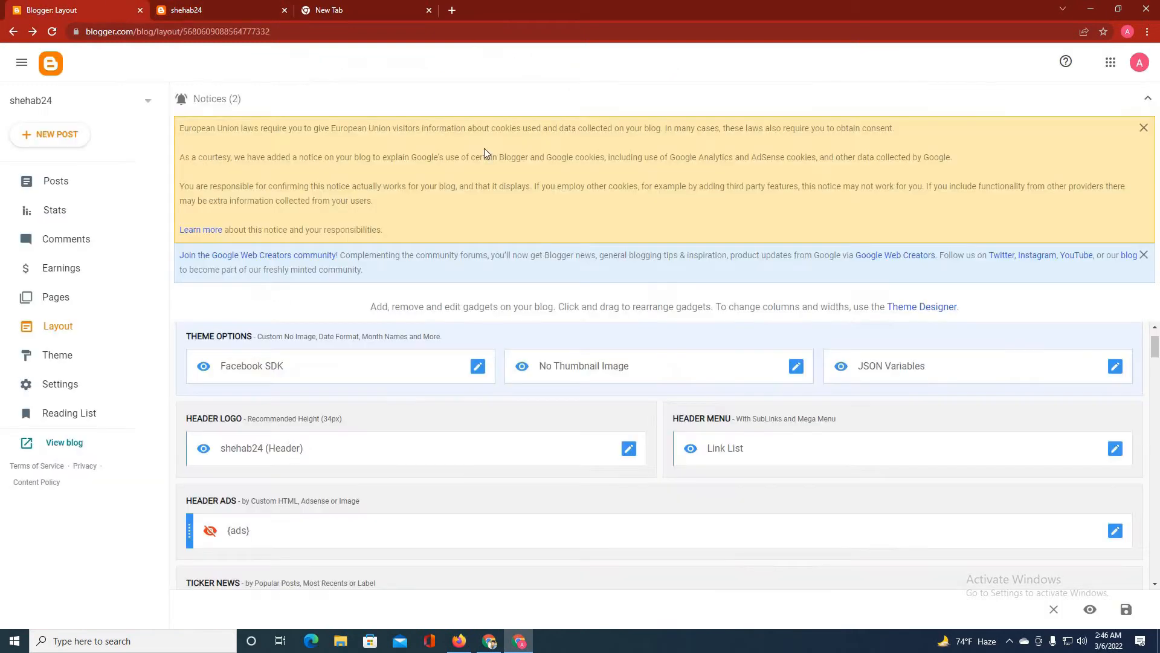
left_click(1114, 452)
scroll(610, 341, "down", 3)
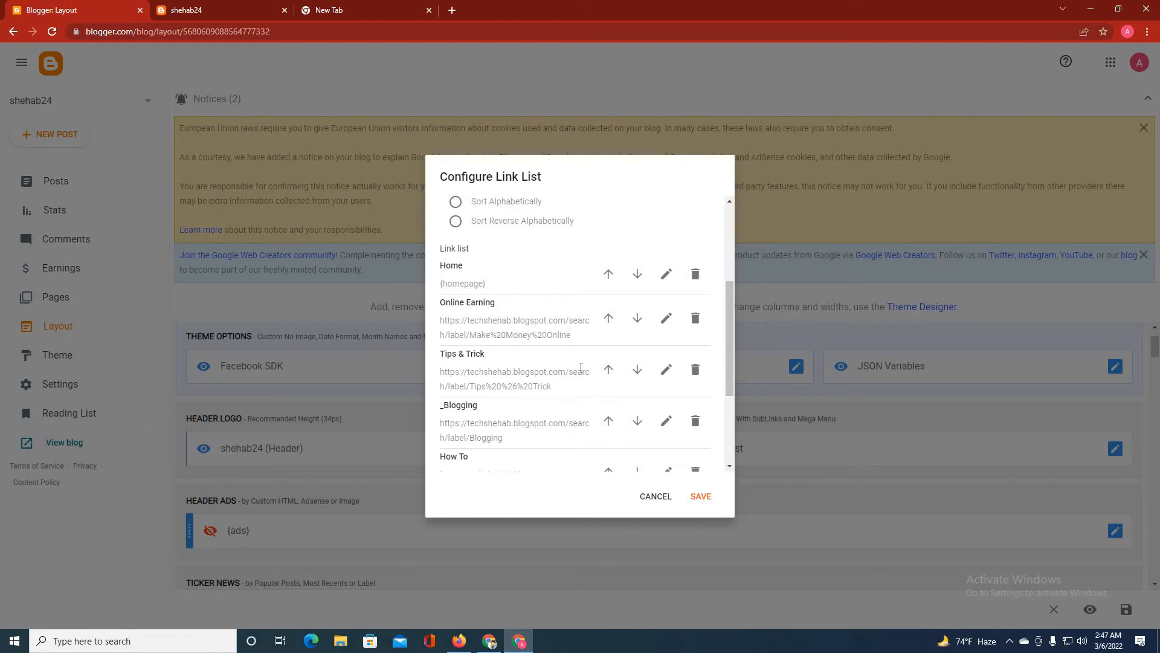
scroll(579, 369, "down", 3)
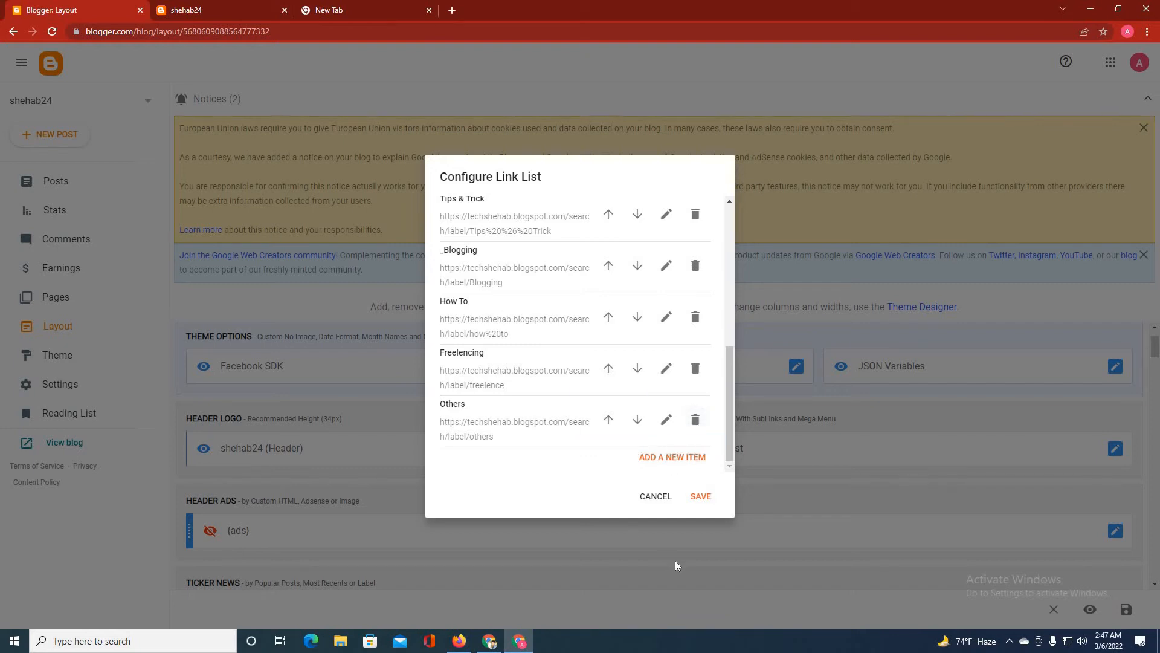
left_click(657, 497)
Start a new post, and copy the title "What is Ethereum? How Does it Work ?" from the article on the Techshehab example blog
left_click(72, 180)
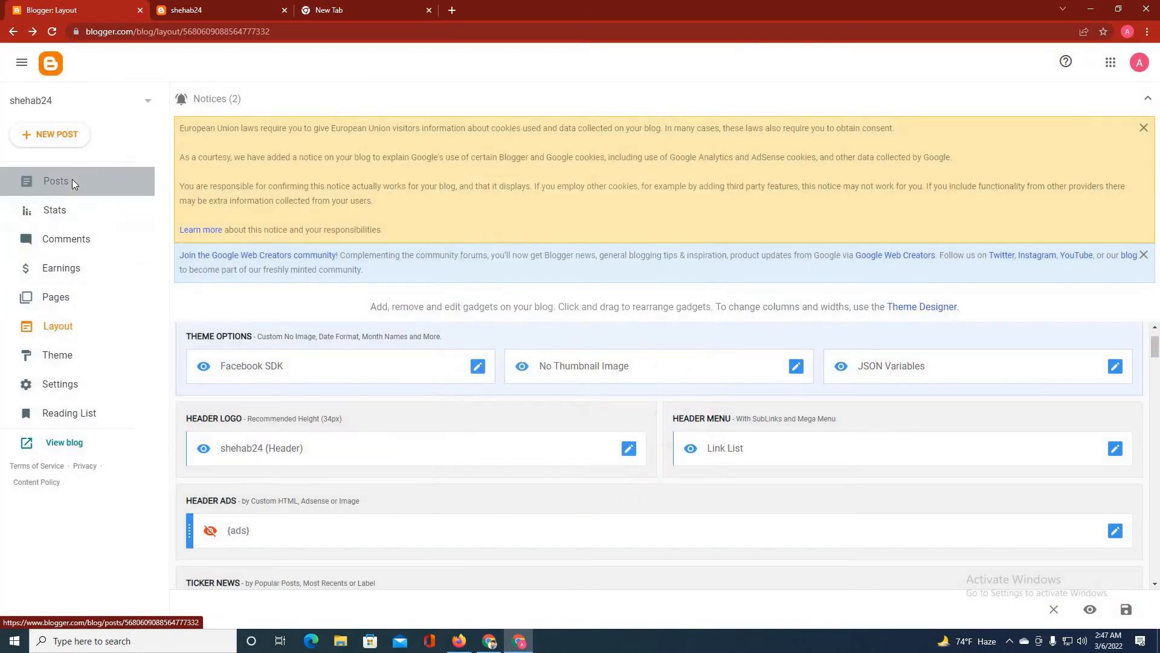
left_click(53, 140)
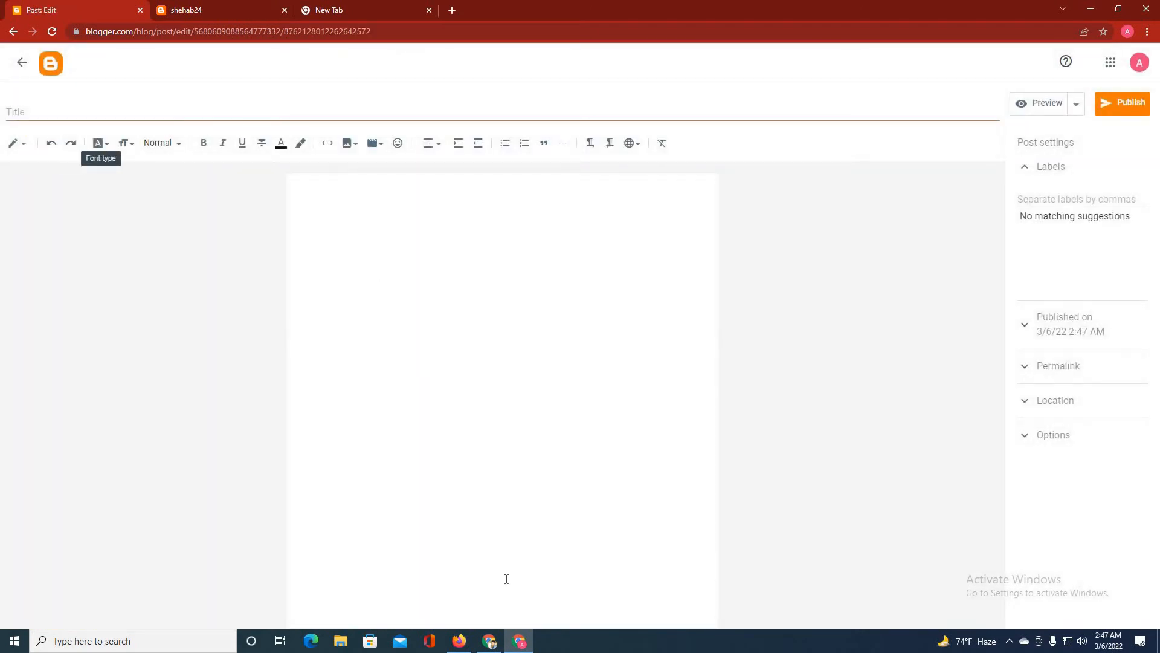
left_click(491, 642)
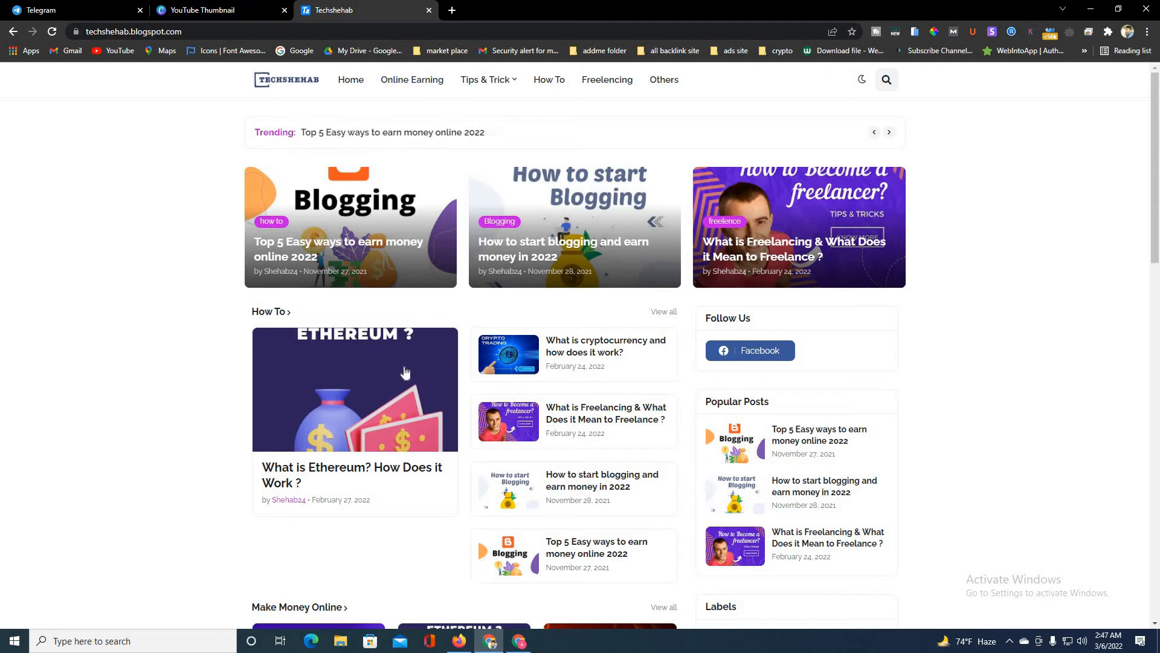
left_click(343, 470)
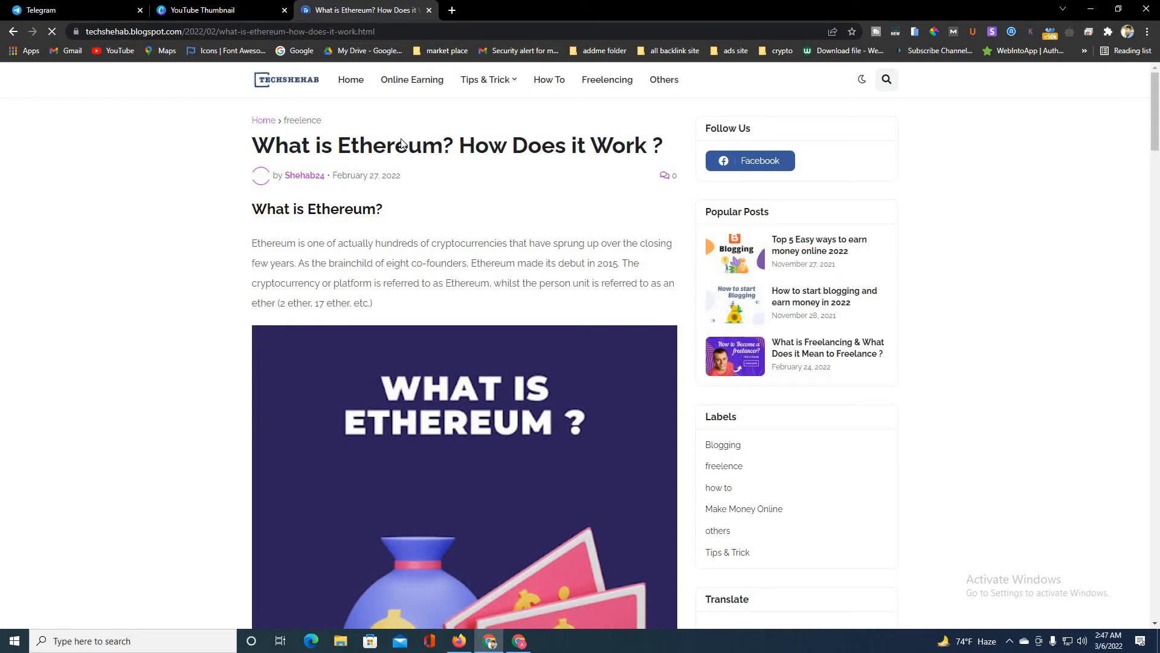
left_click_drag(394, 147, 270, 151)
right_click(286, 156)
left_click(311, 161)
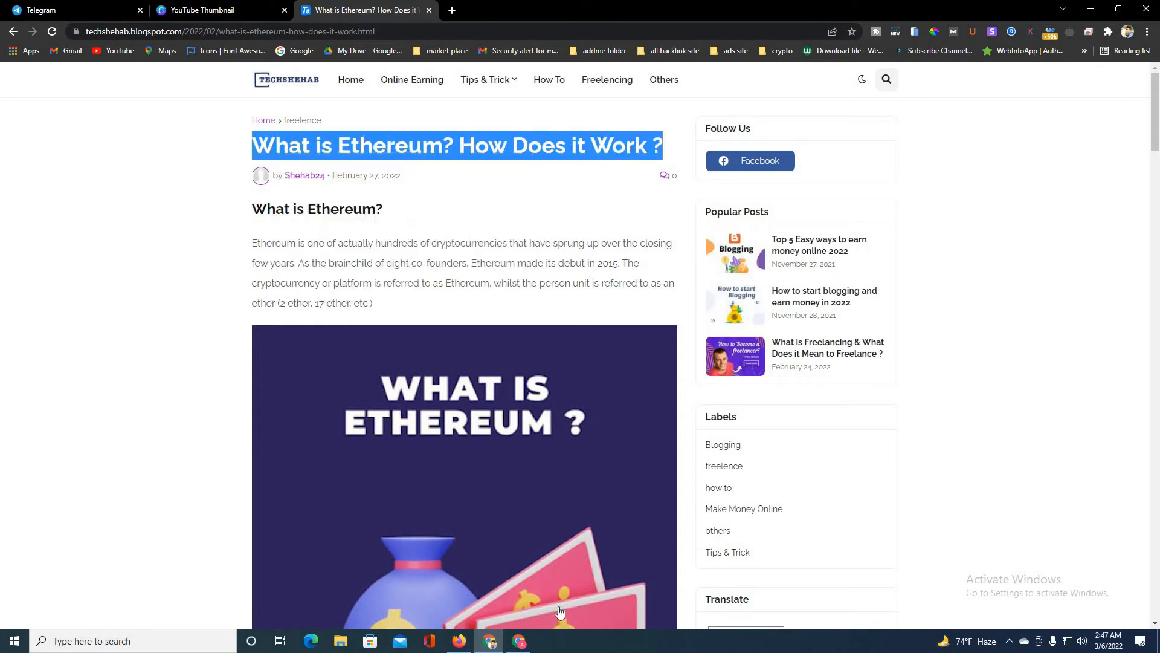
Paste the copied title "What is Ethereum? How Does it Work ?" as the title of the new Blogger post
left_click(523, 644)
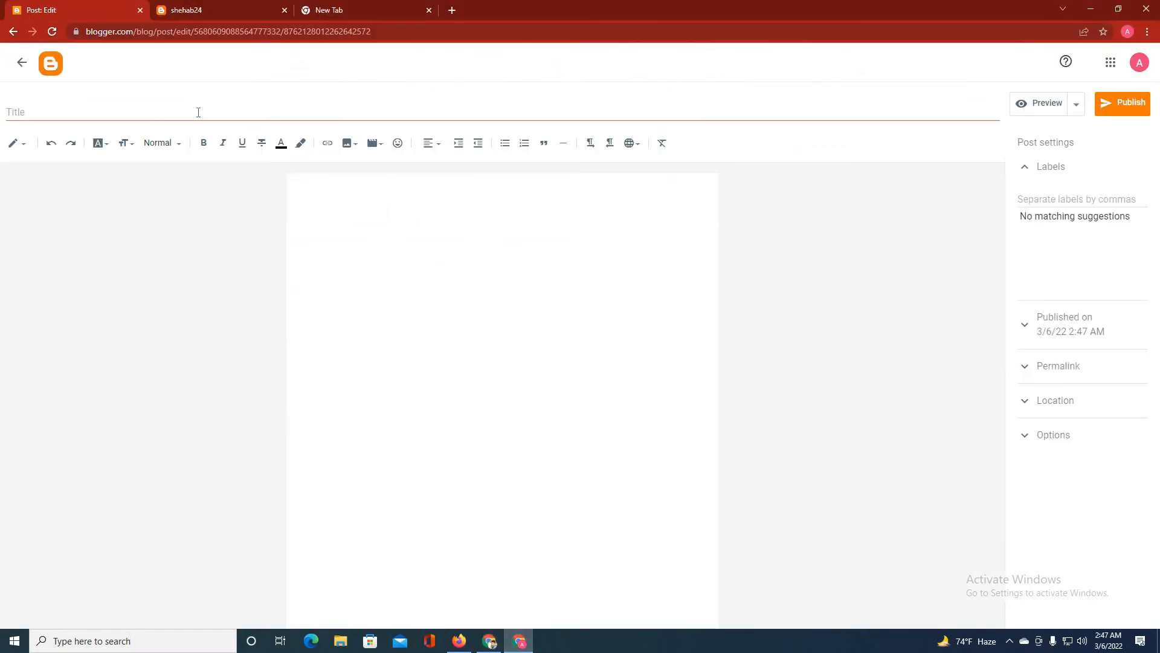
left_click(198, 112)
key("ctrl+v")
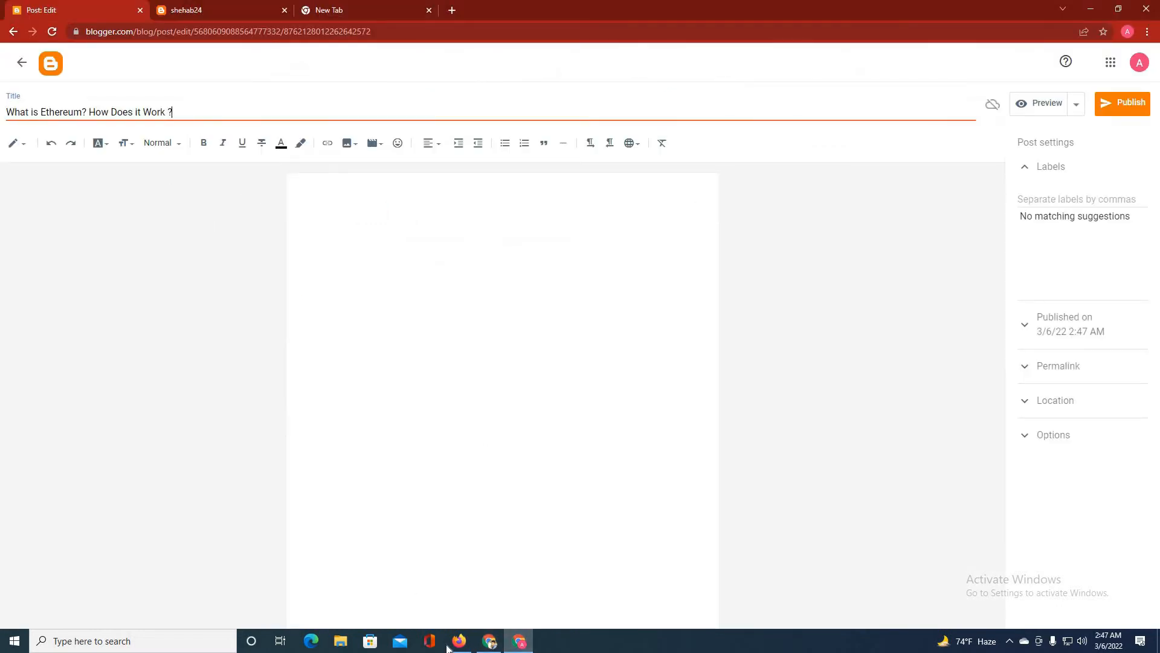
Copy the Techshehab article's text and images through the History of Ethereum section into the body of the new post
left_click(490, 641)
left_click(251, 210)
scroll(252, 209, "down", 15)
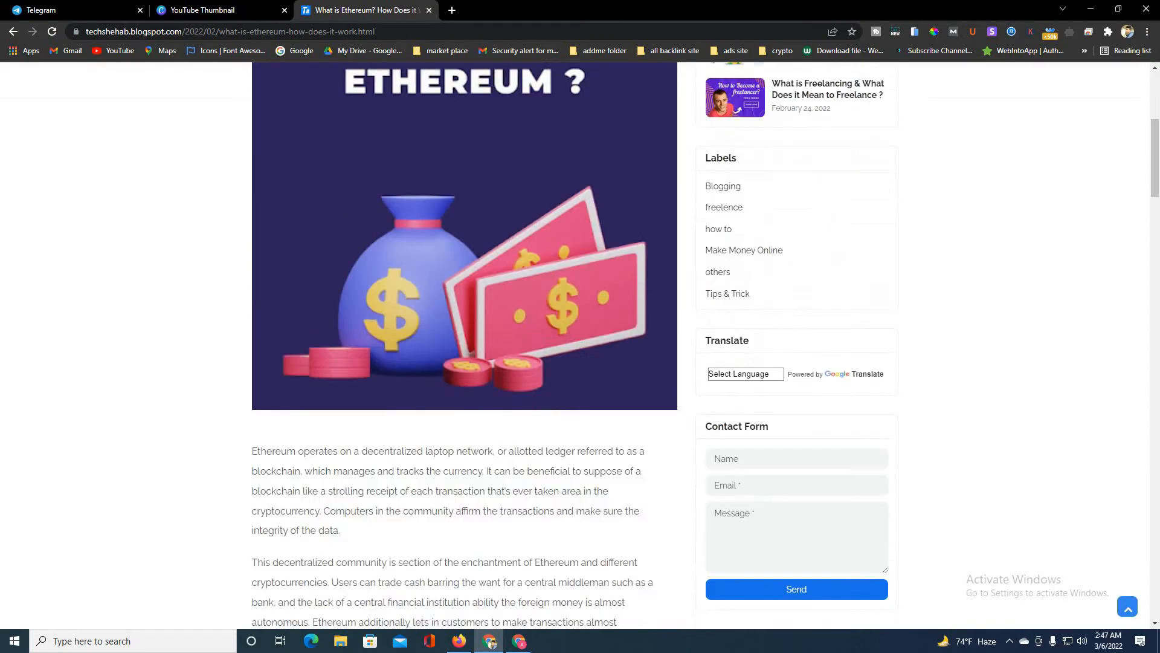
left_click(480, 524, "shift")
left_click_drag(568, 544, 597, 596)
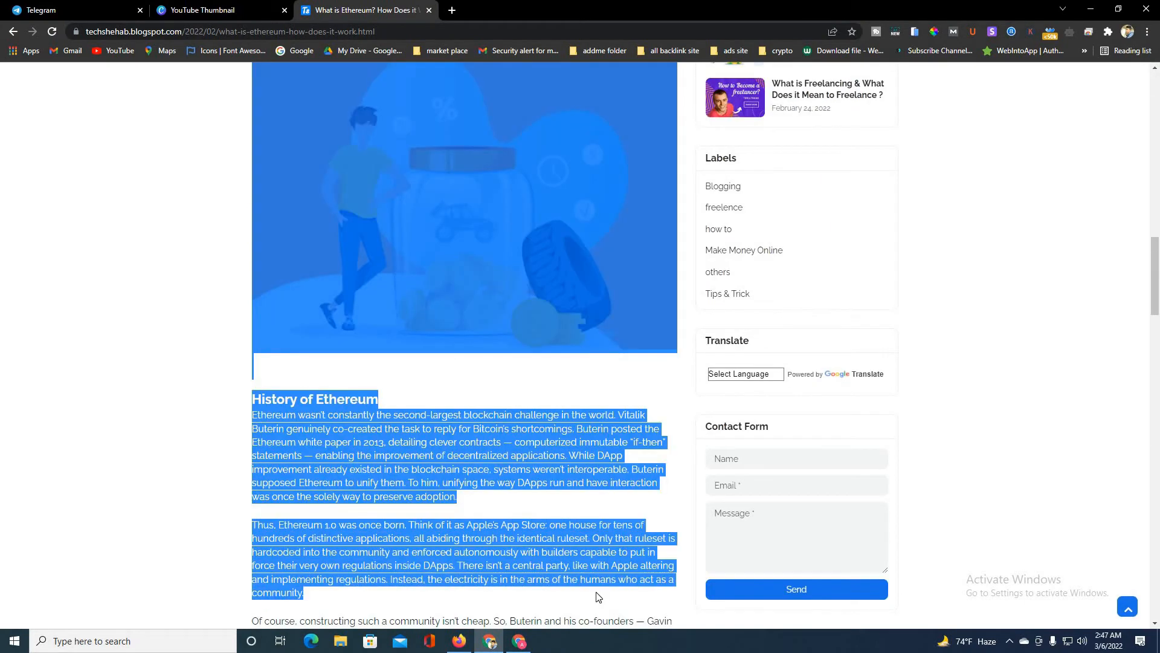
left_click(521, 642)
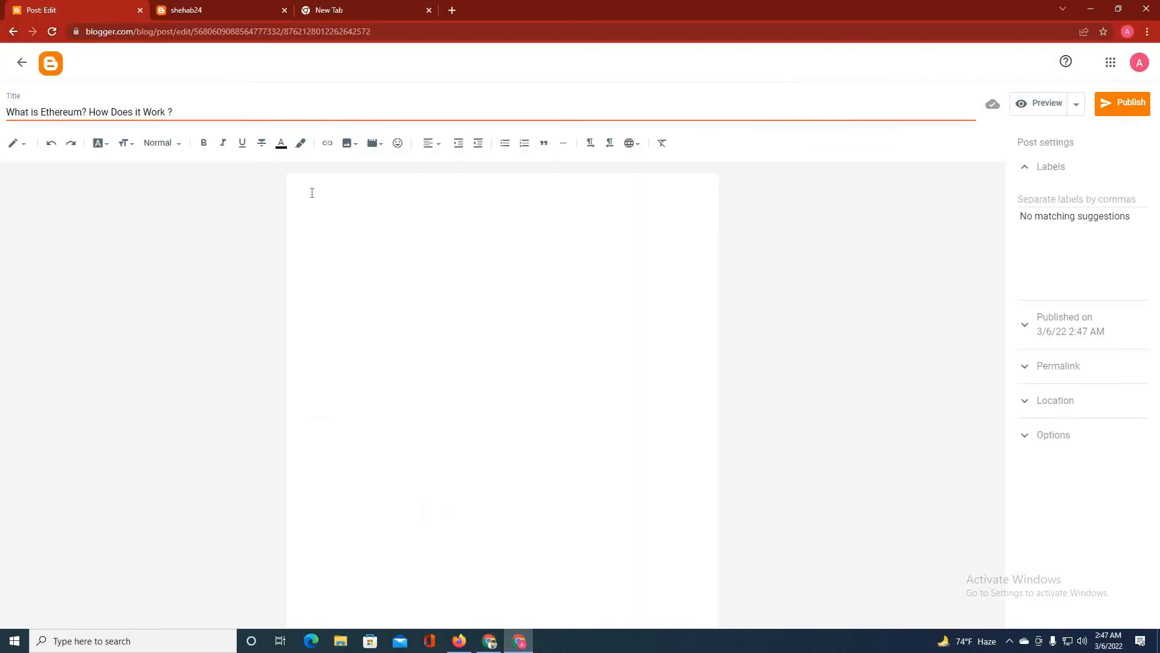
left_click(324, 209)
key("ctrl+v")
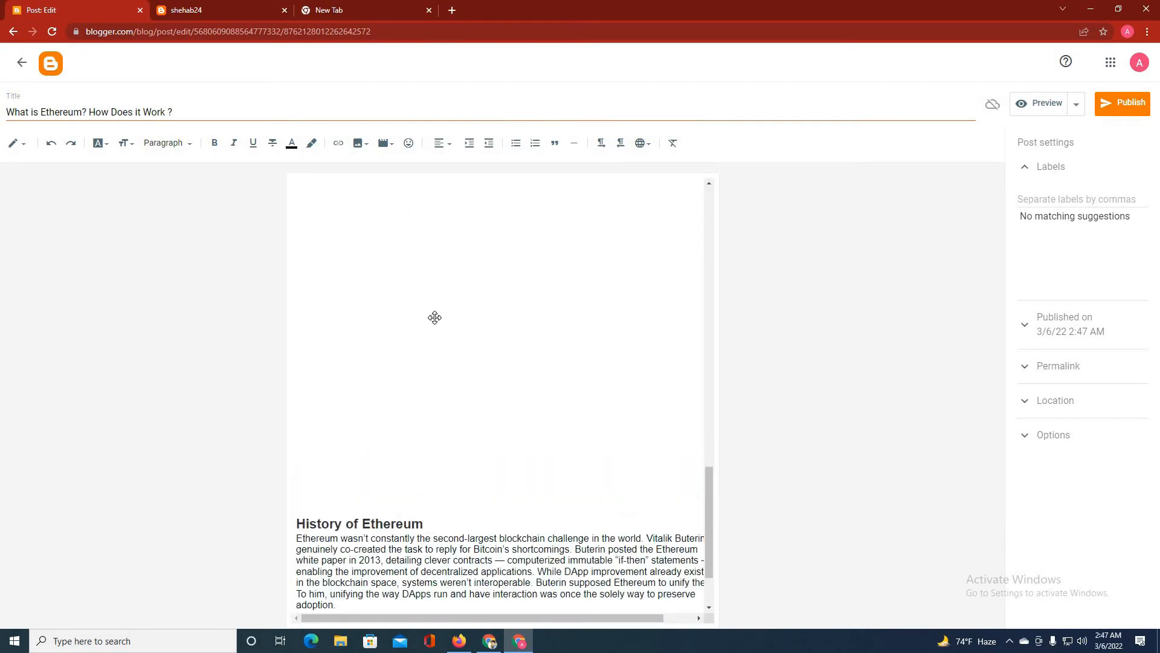
scroll(430, 312, "up", 6)
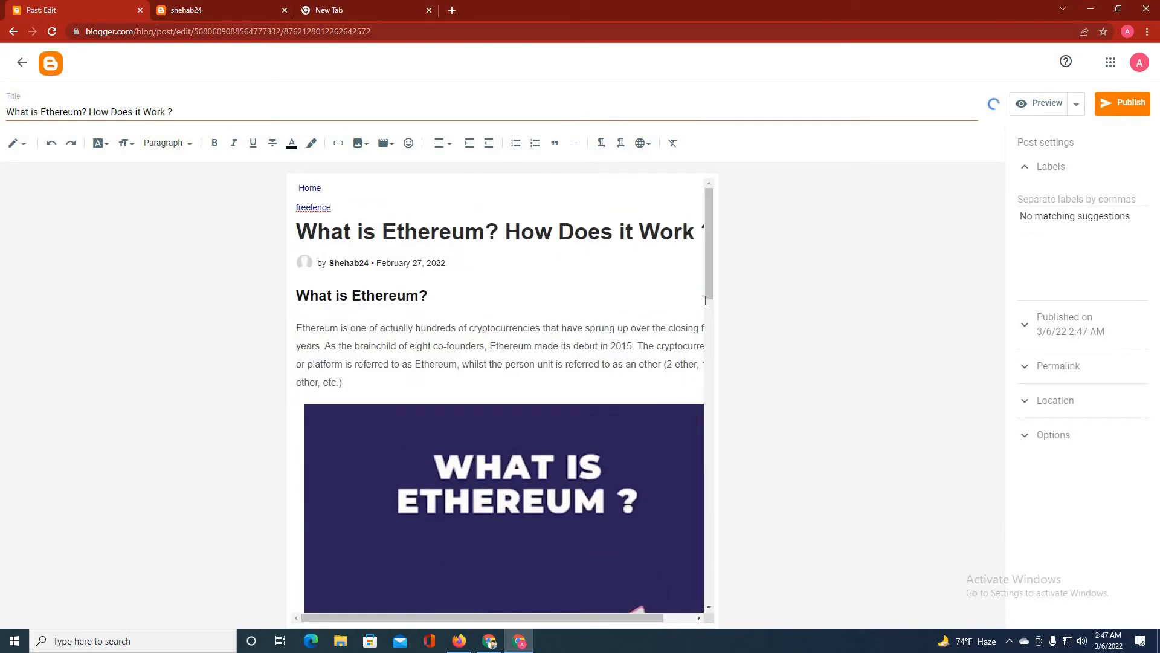
Add the labels test1 and test2 to the post, and look at the Techshehab blog's menu categories for comparison
left_click(1055, 203)
type("test1")
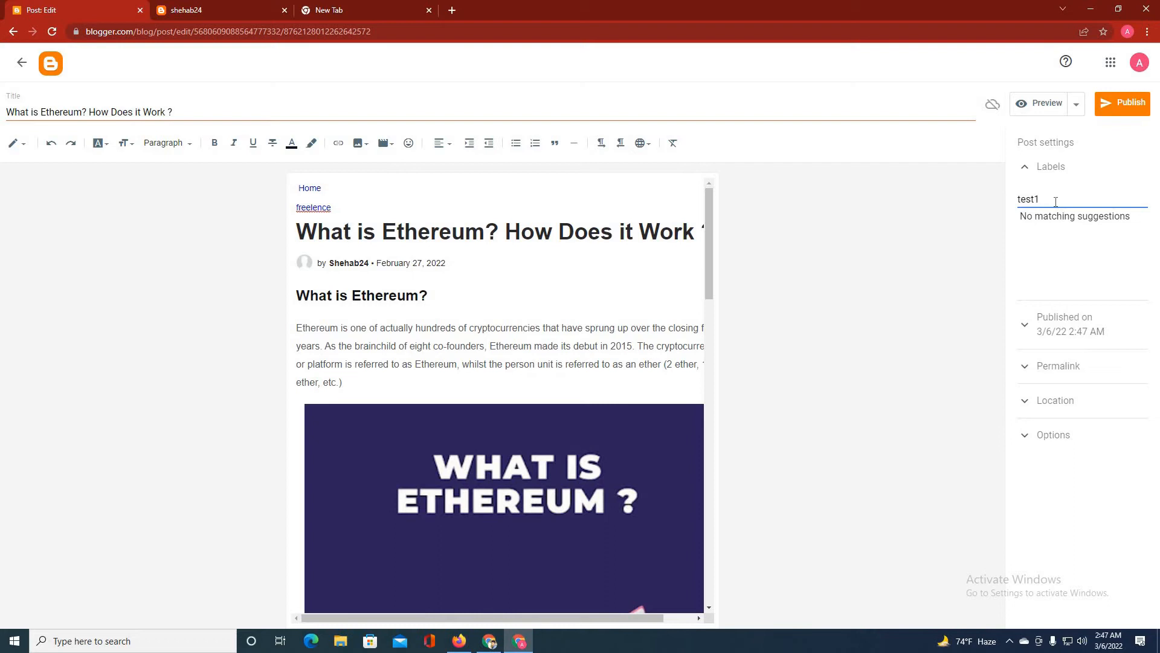
type(",test2")
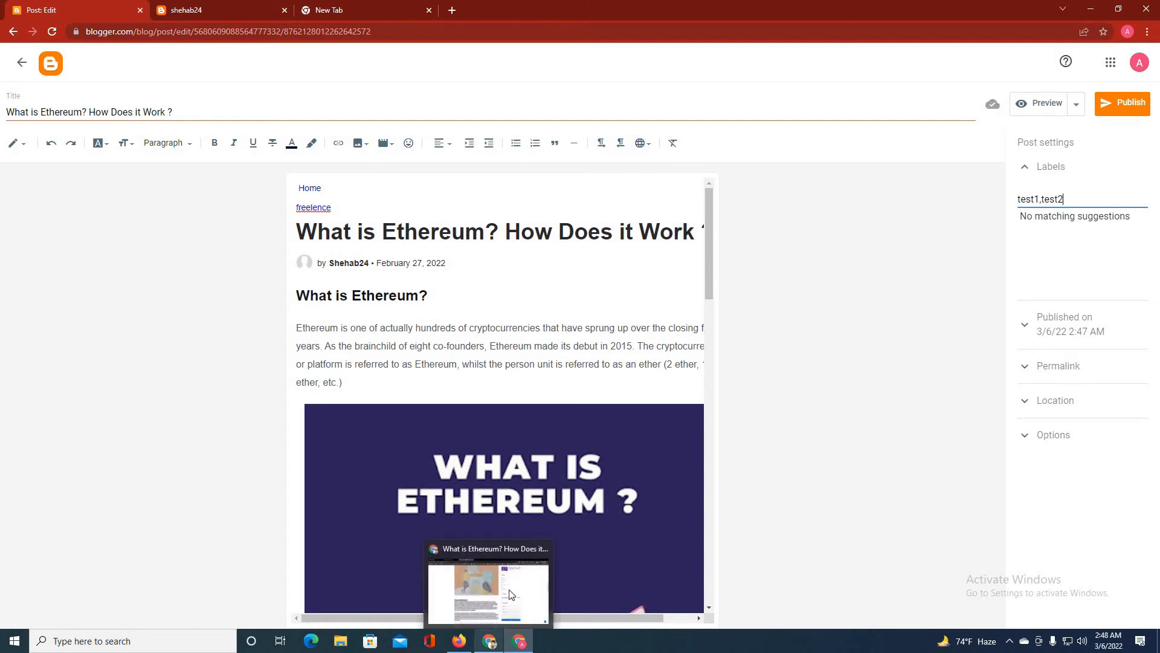
left_click(495, 644)
scroll(964, 391, "up", 10)
left_click(699, 143)
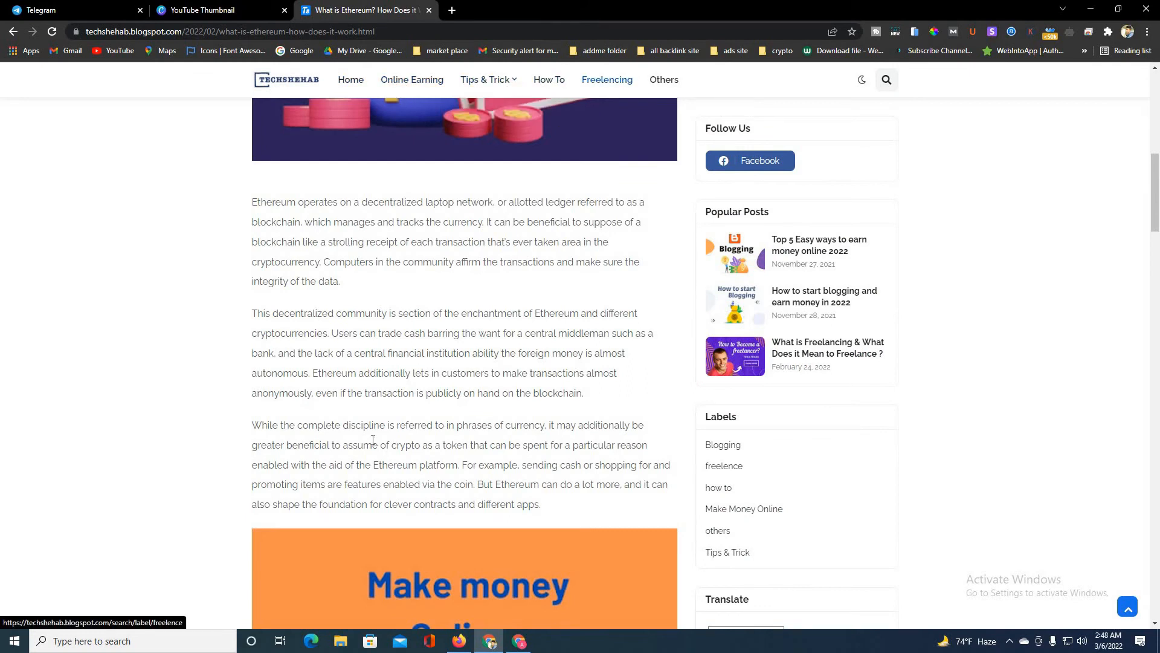
left_click(519, 640)
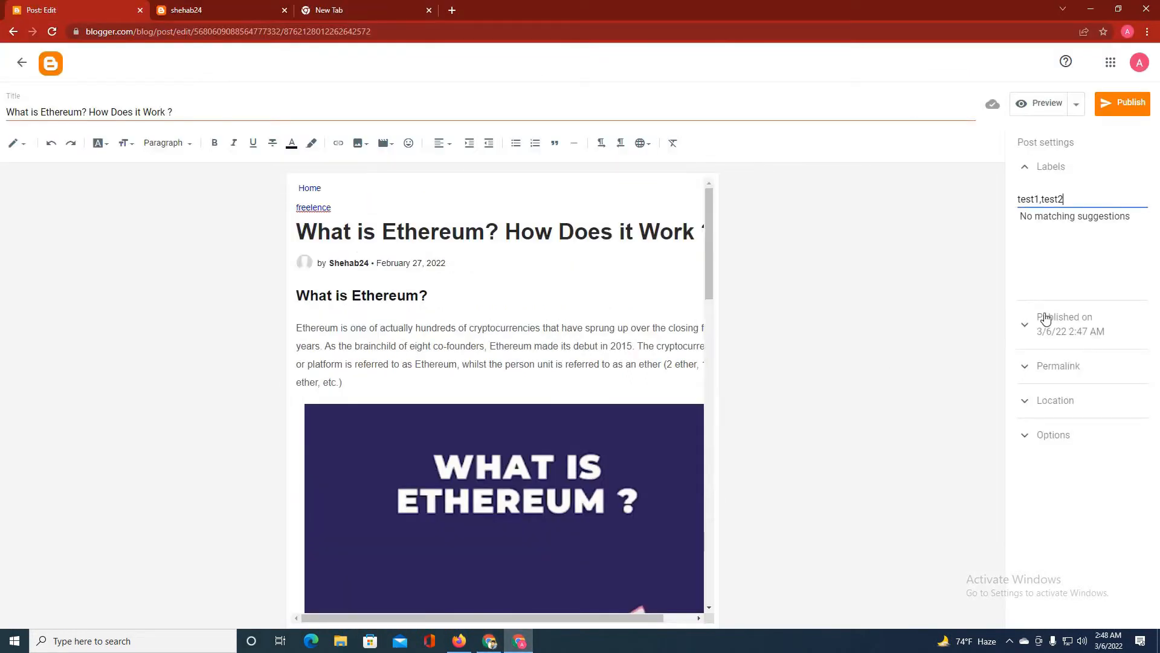
Publish the Ethereum post, and look it over with its labels on the reloaded live blog
left_click(1123, 105)
left_click(622, 365)
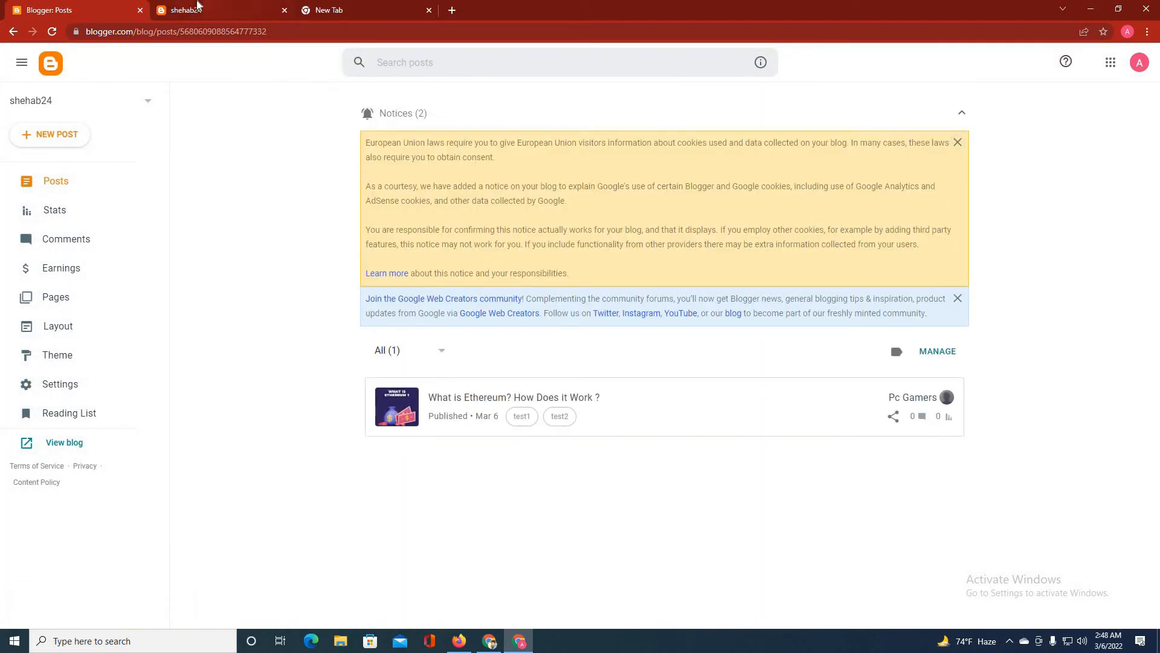
left_click(245, 11)
left_click(52, 31)
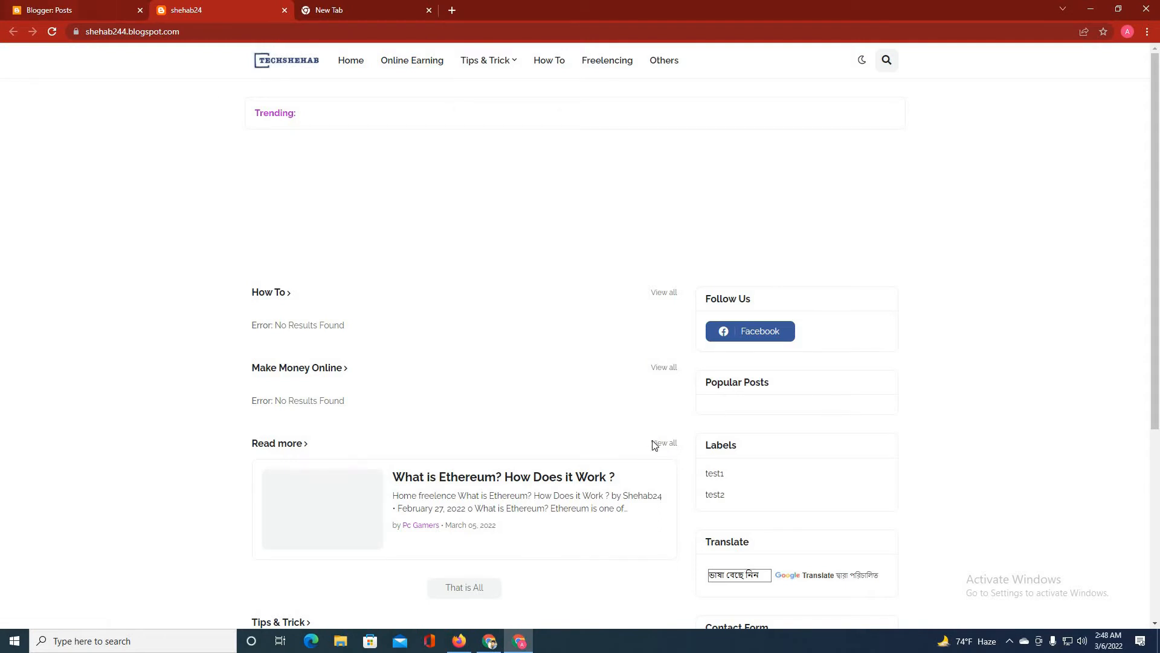
scroll(654, 445, "down", 2)
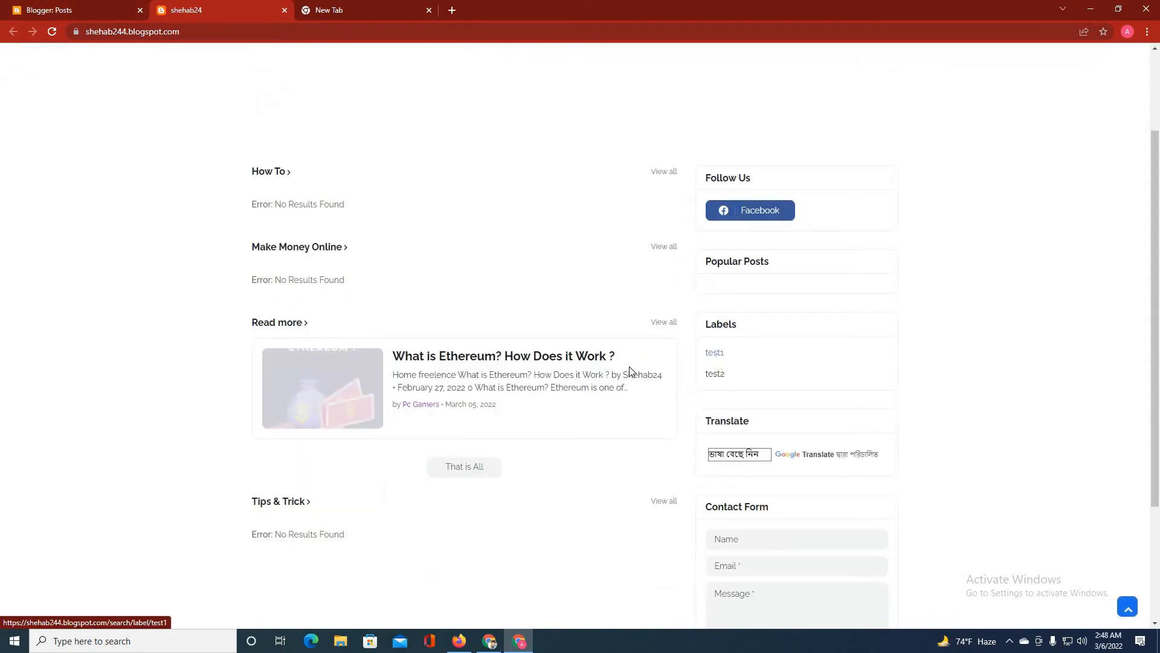
scroll(518, 431, "down", 1)
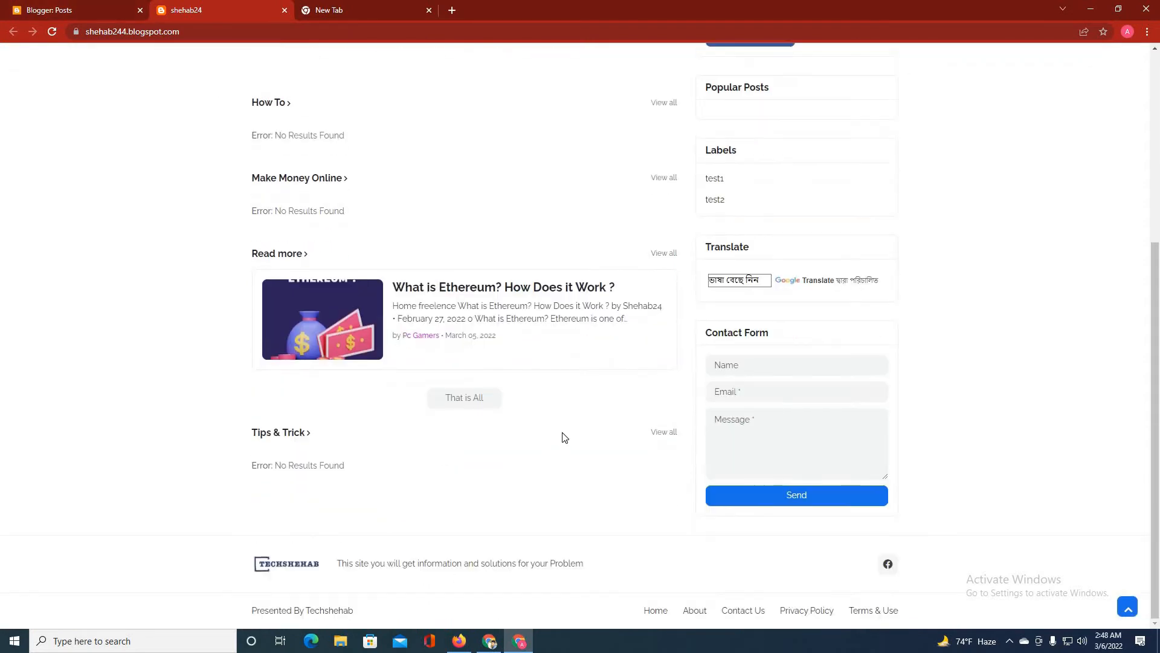
scroll(713, 393, "up", 2)
Open the test1 and test2 label pages of the live blog in separate tabs and view both
middle_click(718, 421)
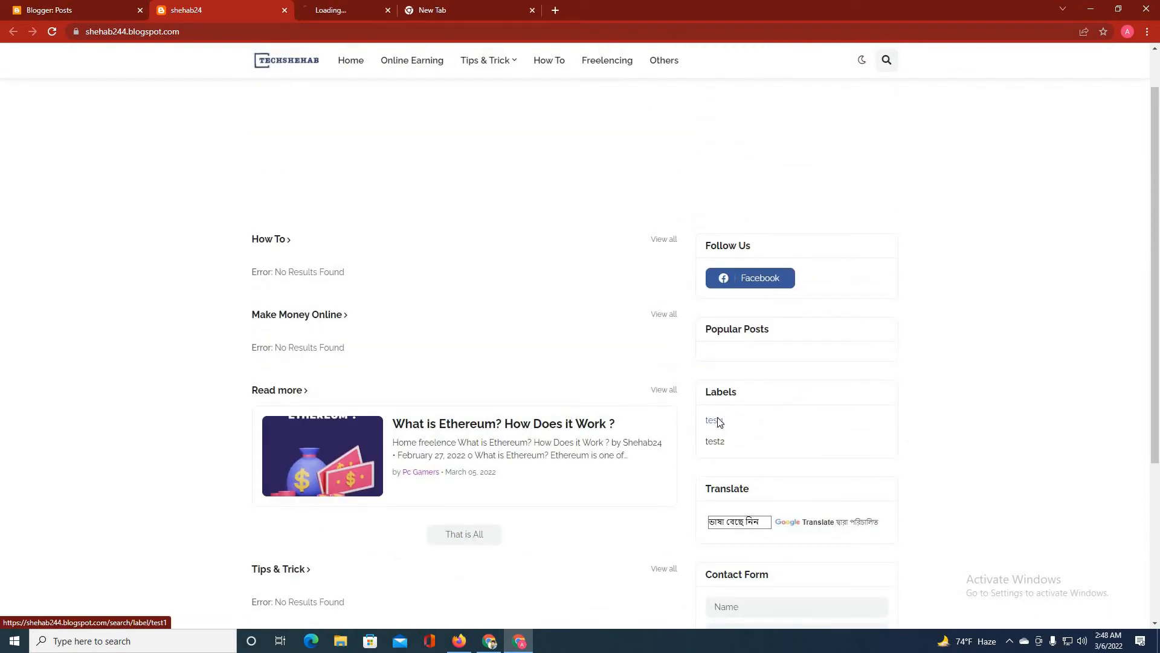
middle_click(716, 442)
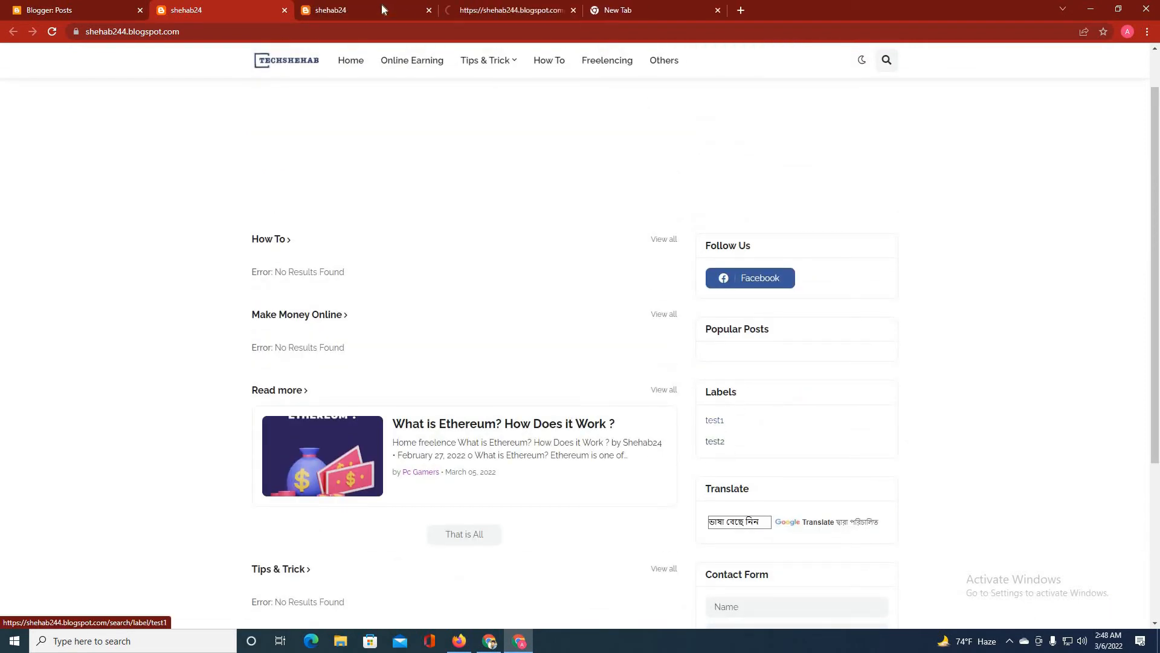
left_click(382, 8)
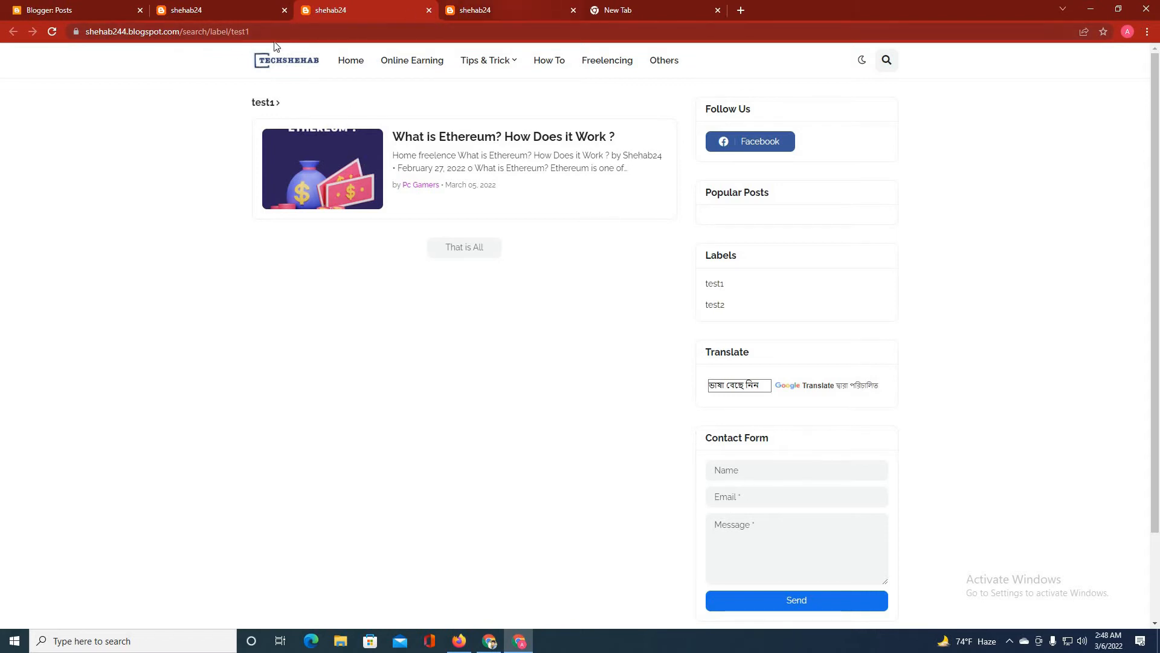
key("ctrl+Tab")
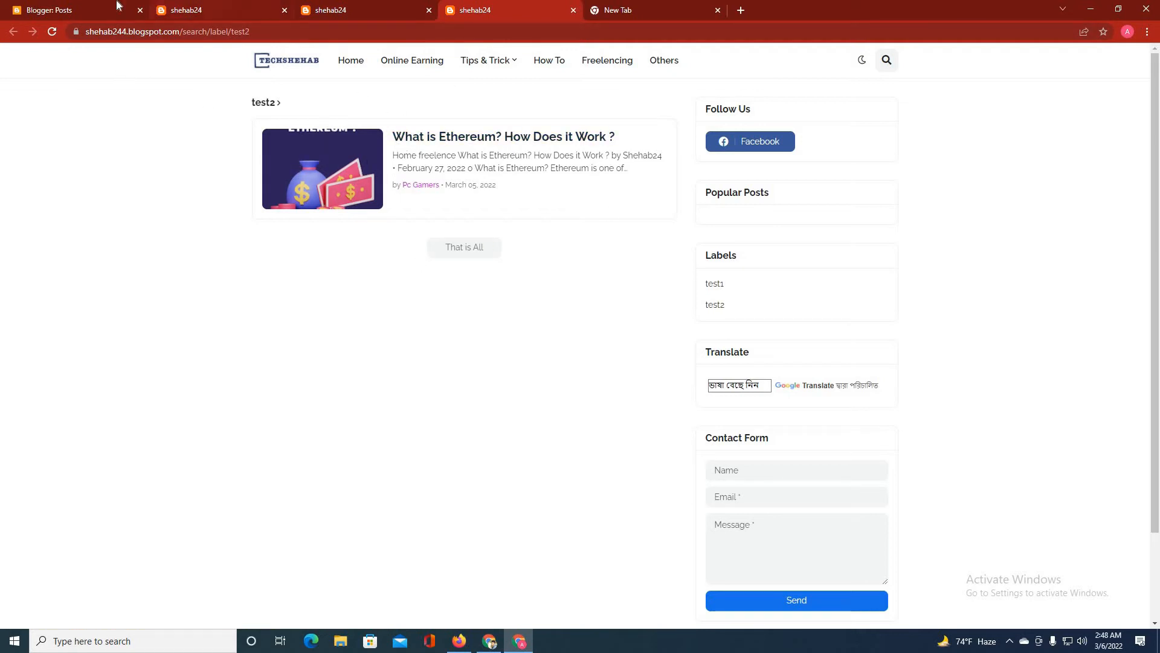
In the blog's layout, delete every link except Home from the Header Menu's link list
left_click(117, 7)
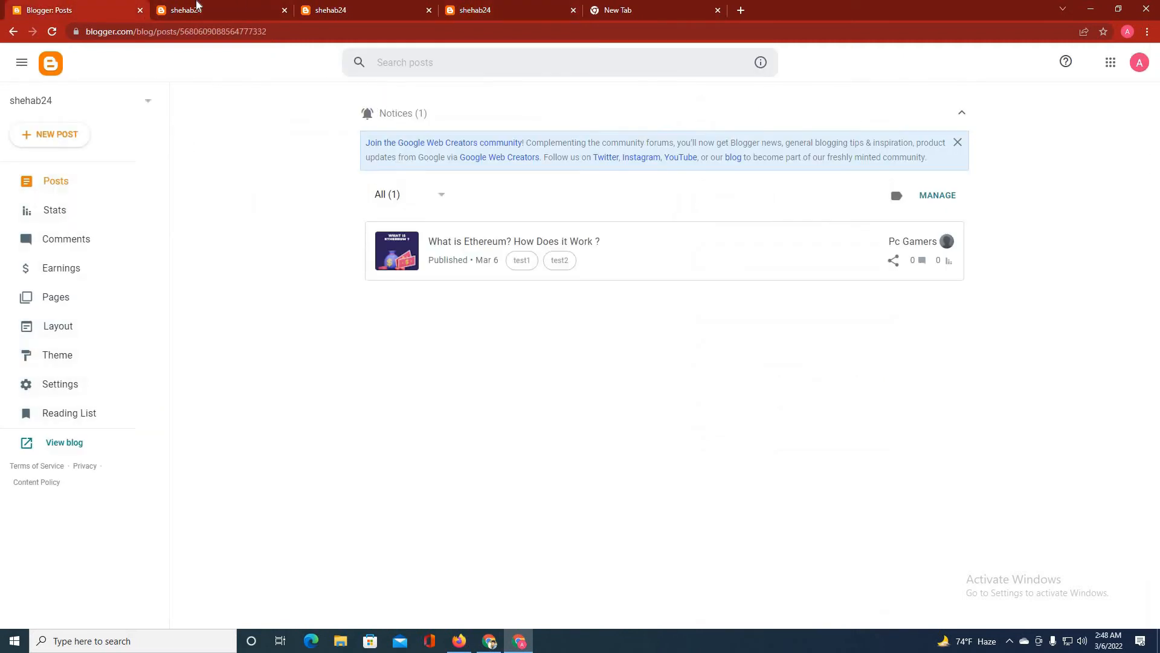
key("ctrl+Tab")
key("ctrl+shift+Tab")
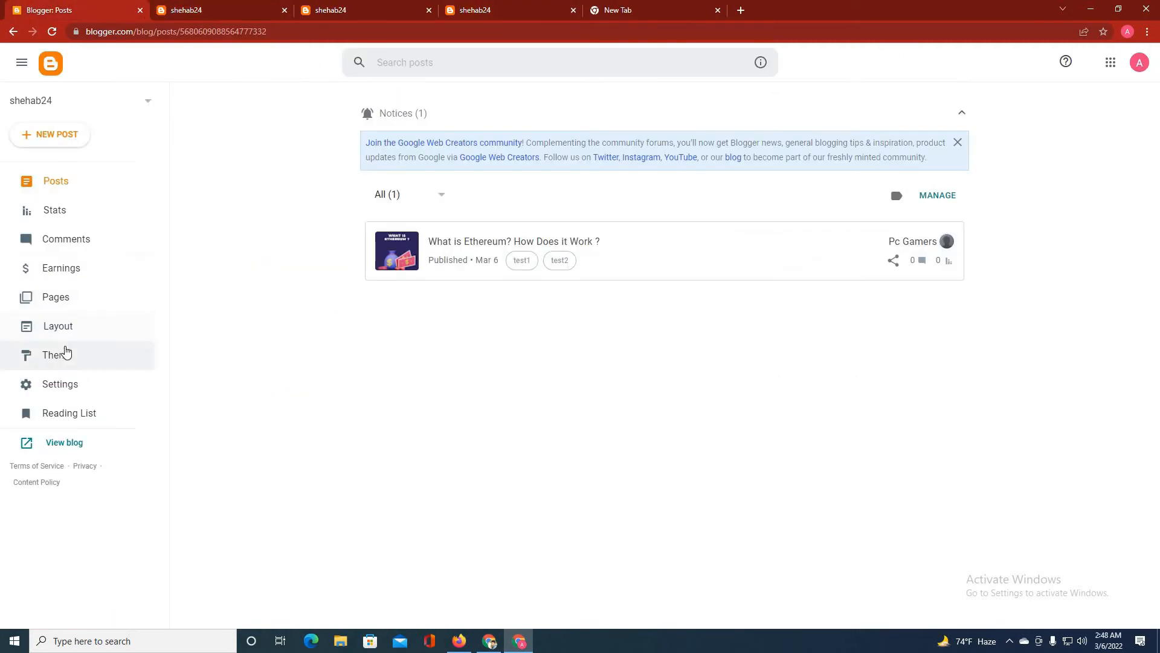
left_click(84, 332)
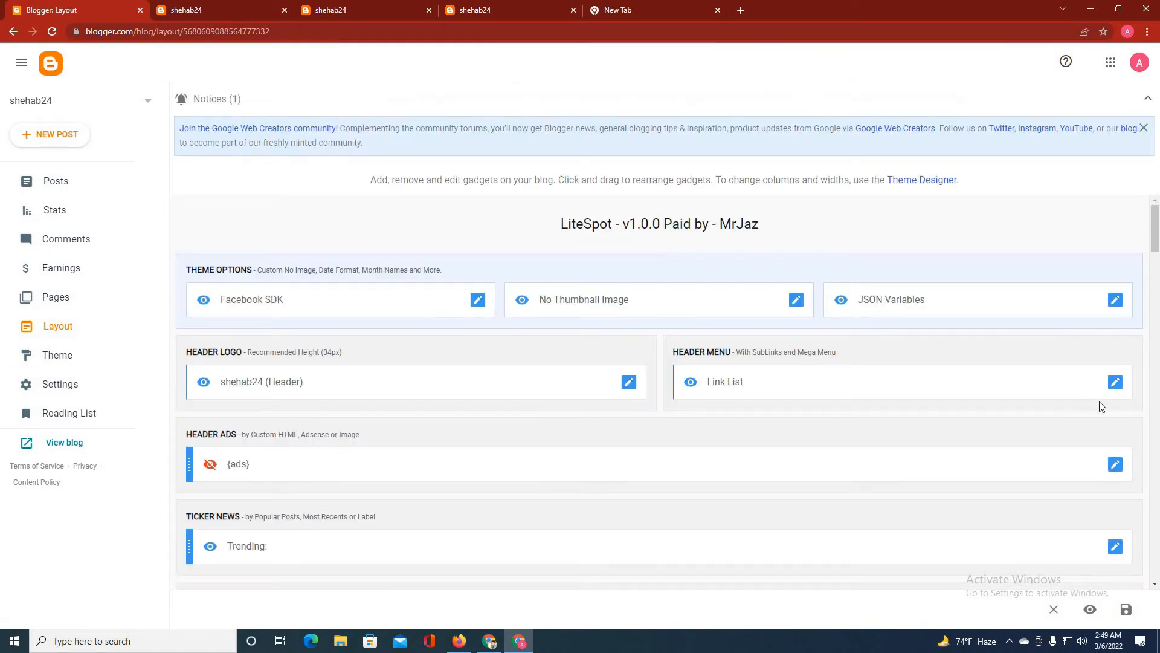
left_click(1115, 382)
scroll(648, 383, "down", 8)
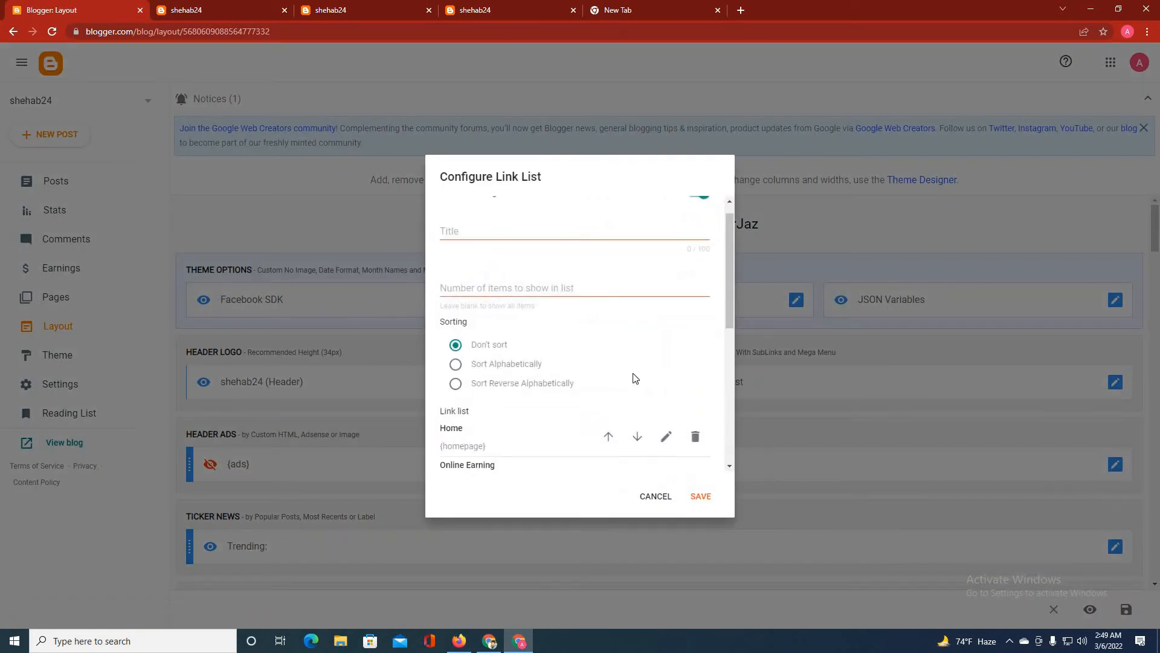
left_click(695, 423)
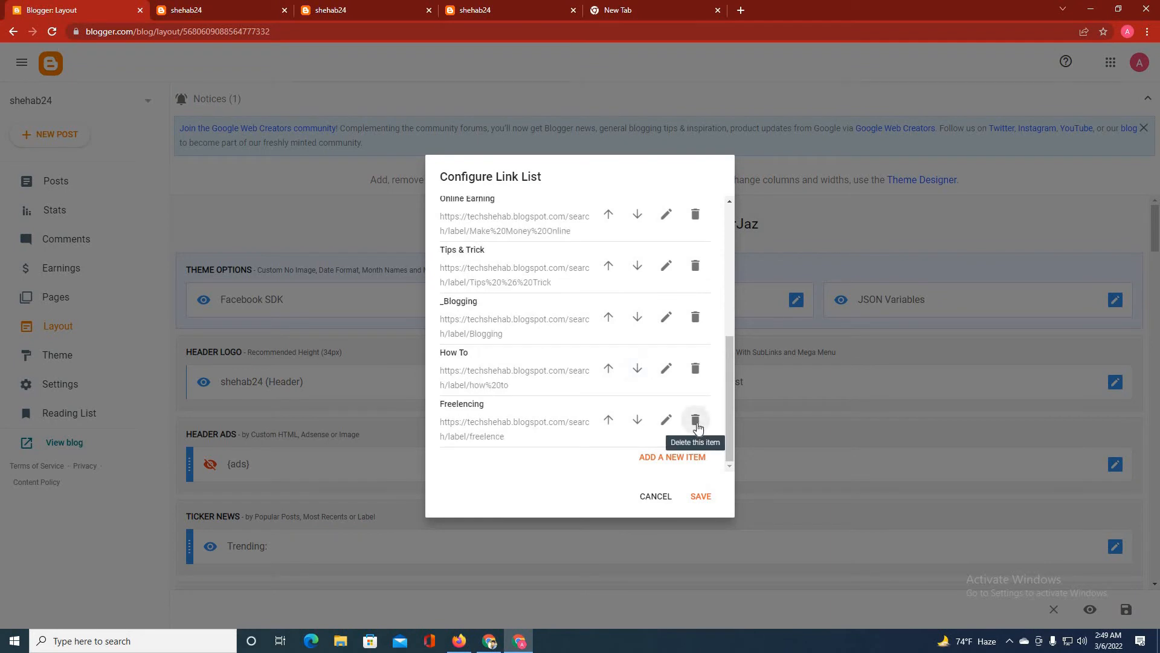
left_click(696, 422)
left_click(697, 422)
left_click(696, 422)
left_click(696, 421)
left_click(696, 421)
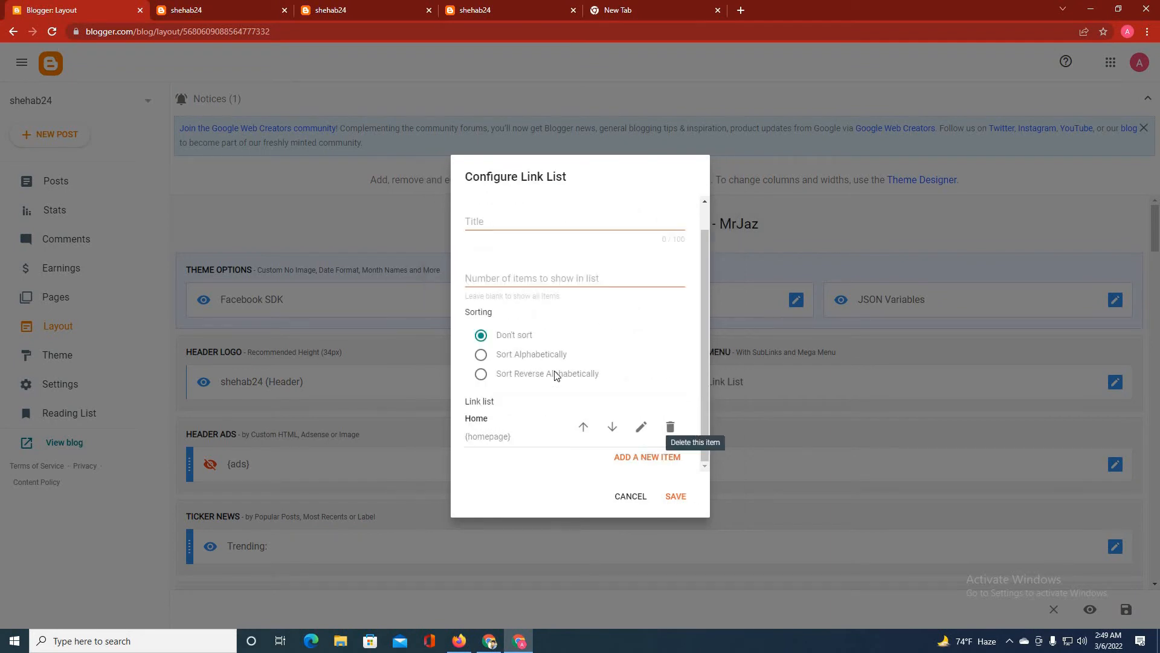
Add a menu link named Test 1 that points to the URL of the blog's test1 label page
left_click(663, 460)
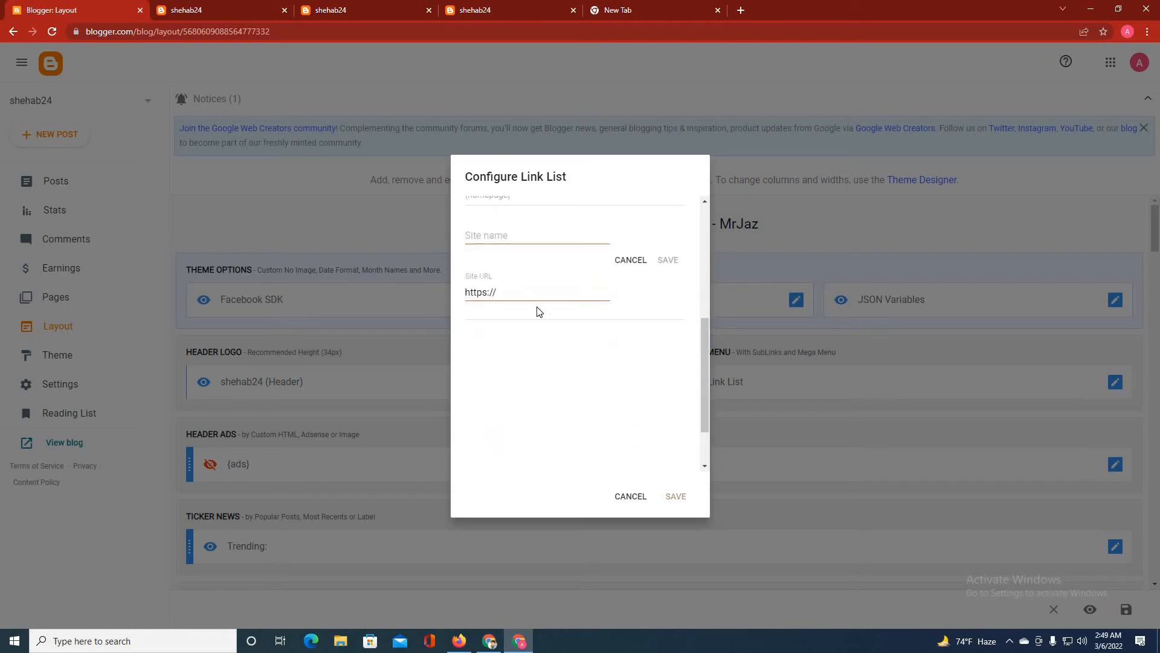
scroll(526, 307, "up", 1)
left_click(506, 294)
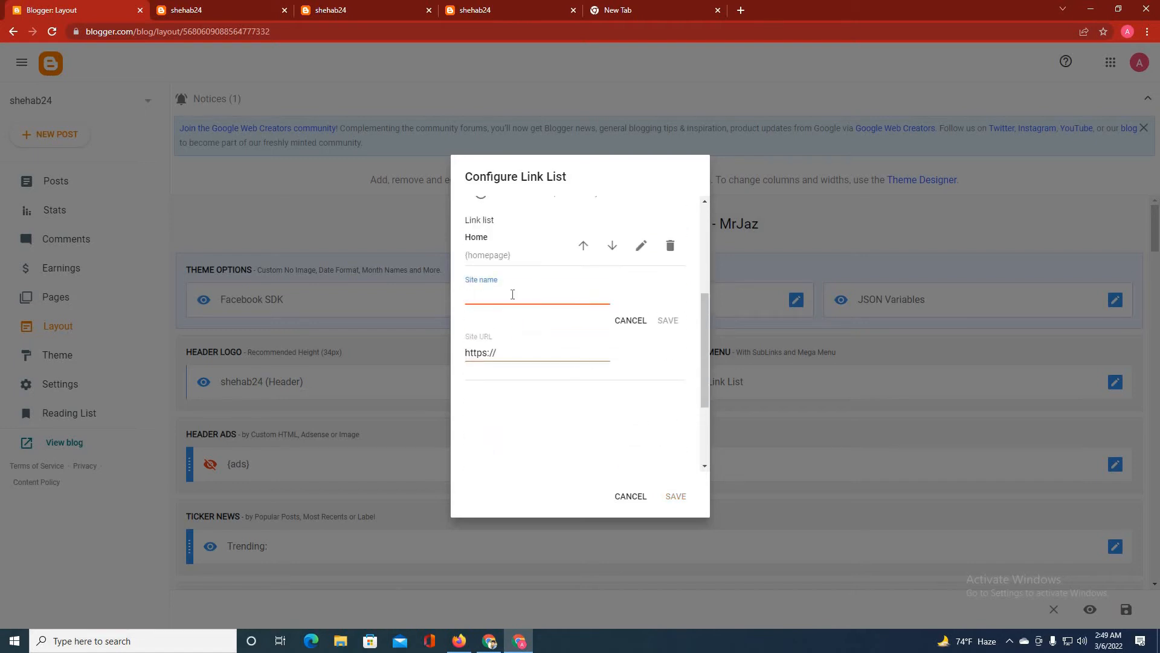
type("Test 1")
left_click(268, 10)
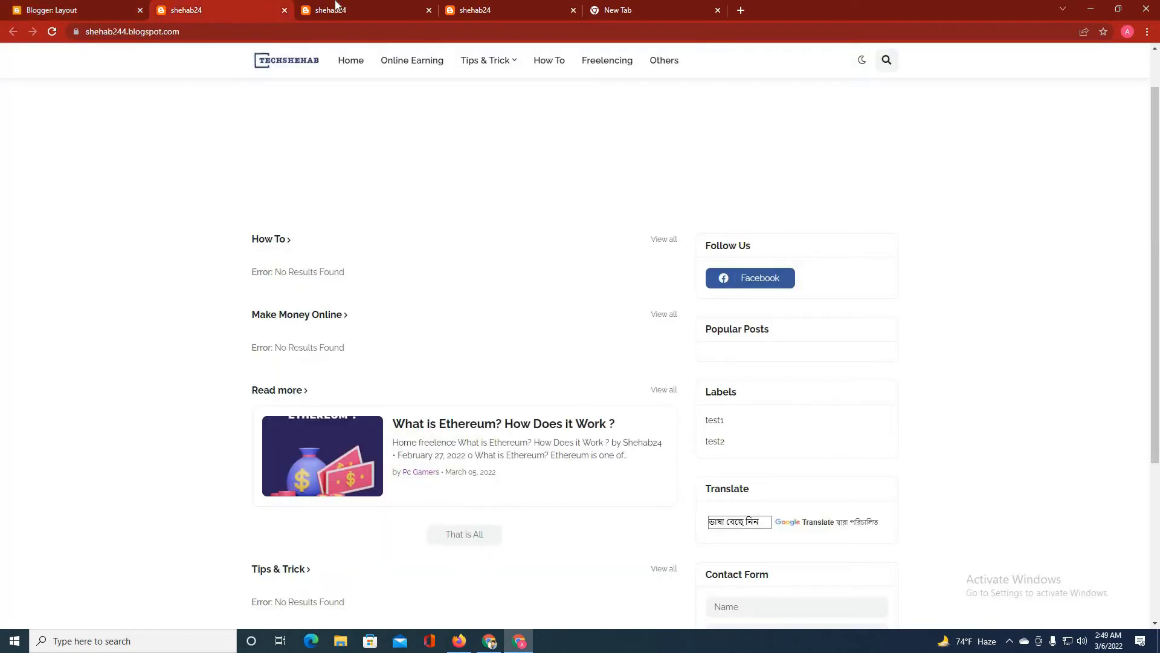
left_click(338, 10)
left_click(163, 32)
key("ctrl+c")
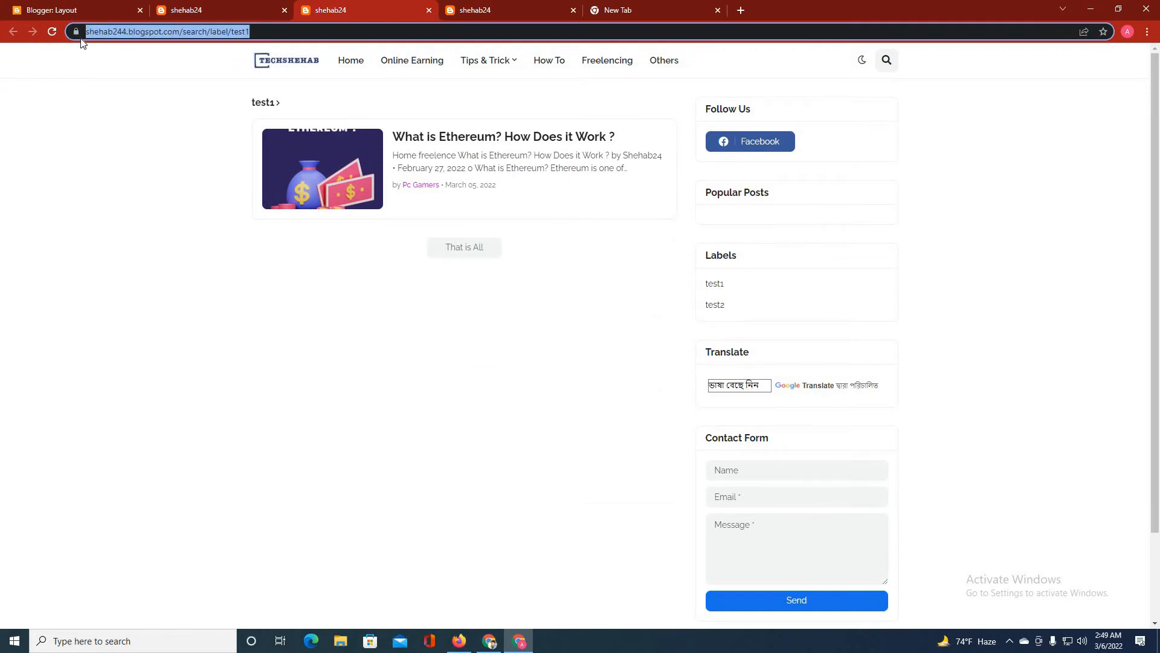
left_click(31, 6)
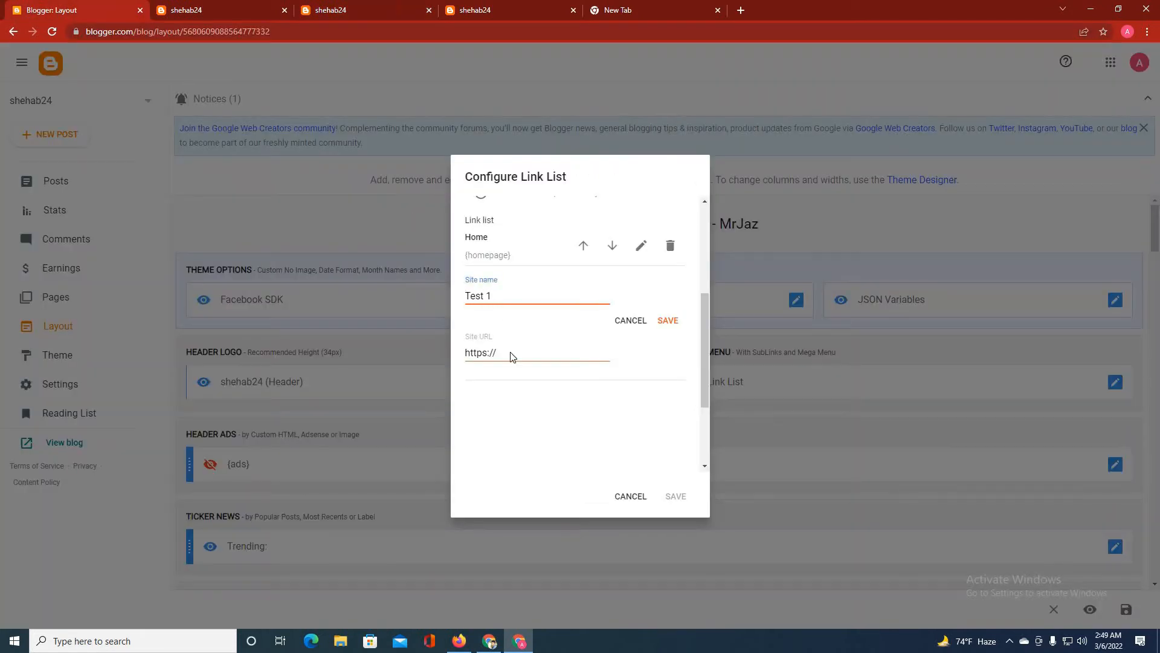
triple_click(511, 357)
key("ctrl+v")
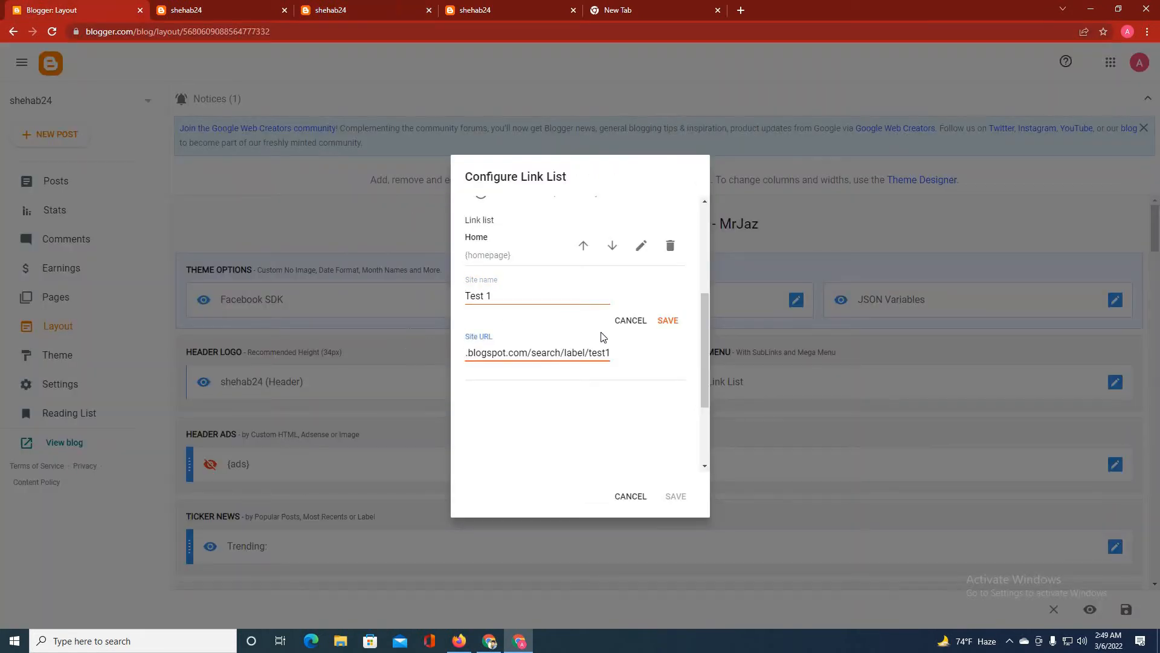
left_click(668, 321)
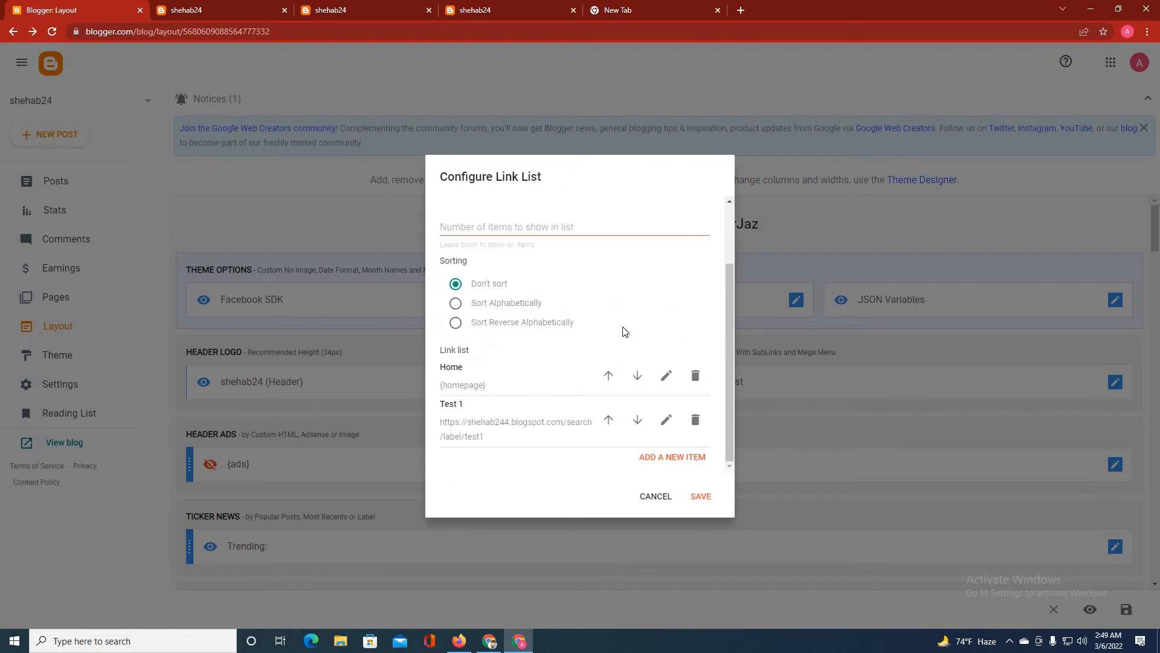
Add a menu link named Test 2 pointing to the URL of the blog's test2 label page, and save the link list
left_click(674, 458)
left_click(490, 296)
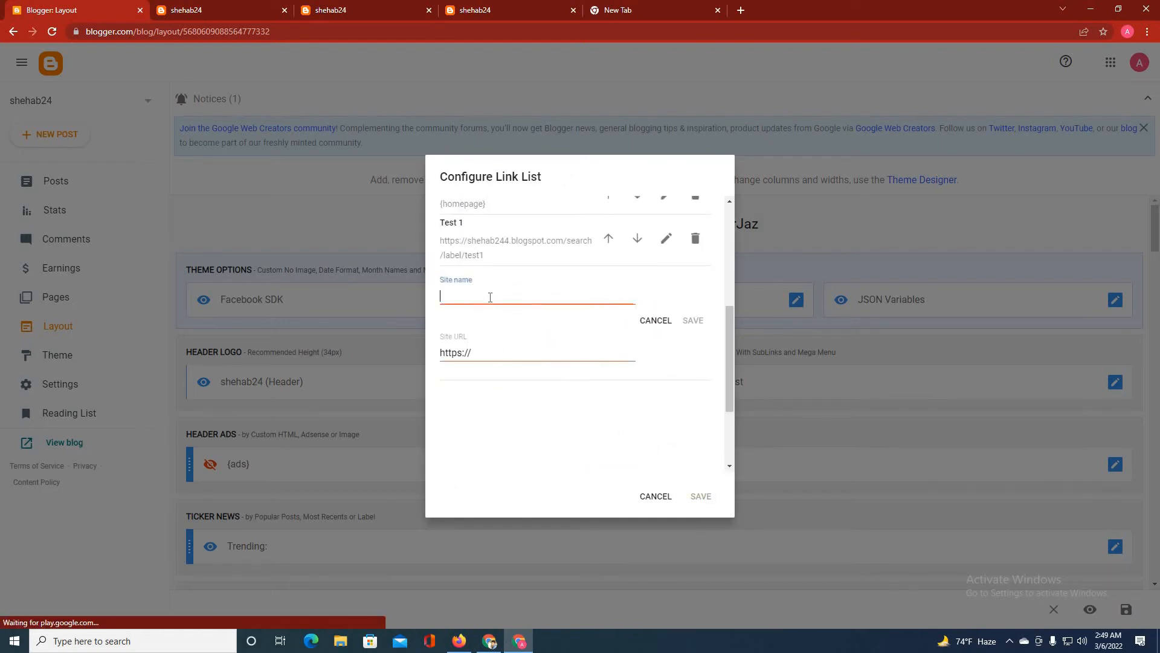
type("Test 2")
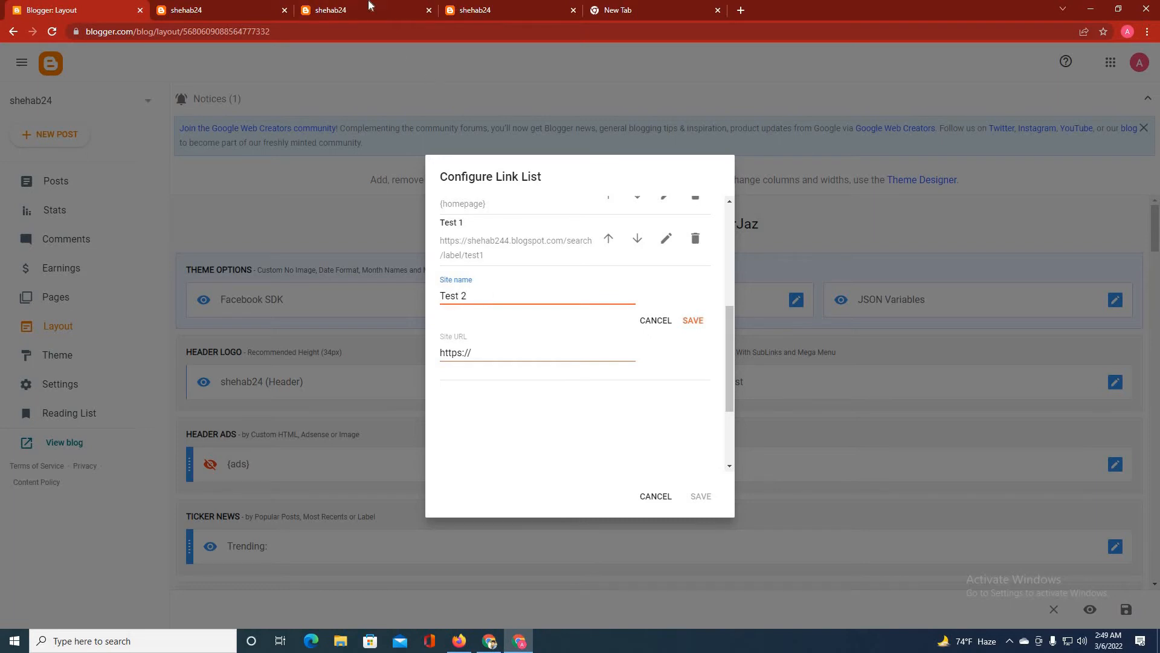
left_click(516, 8)
key("ctrl+l")
key("ctrl+c")
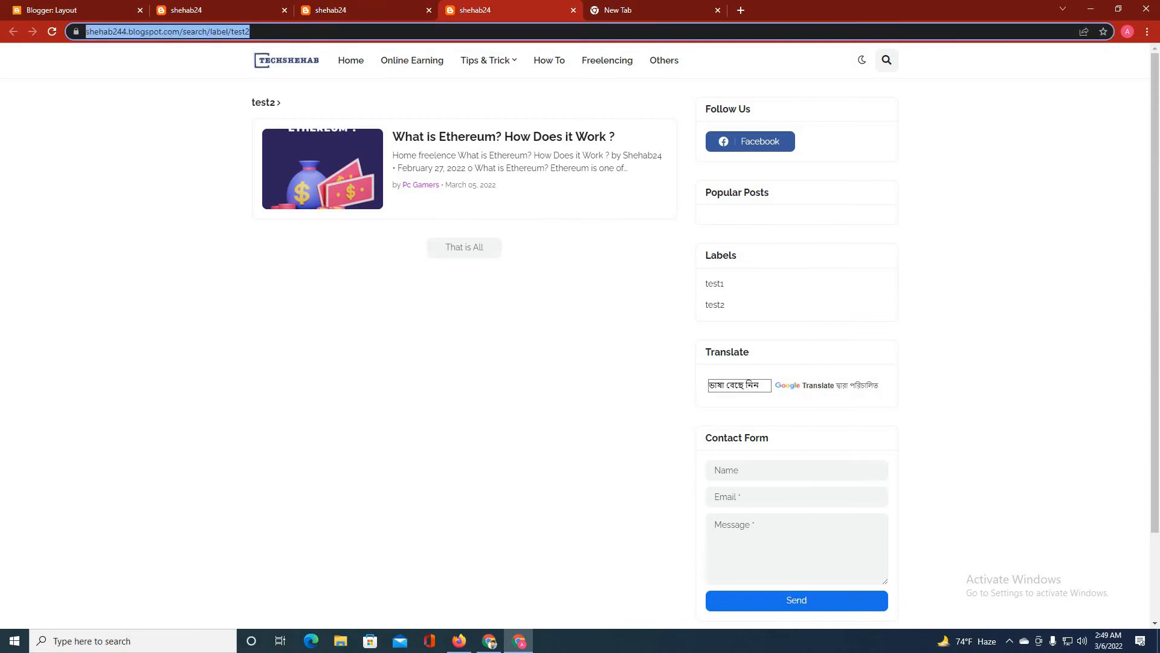
left_click(77, 8)
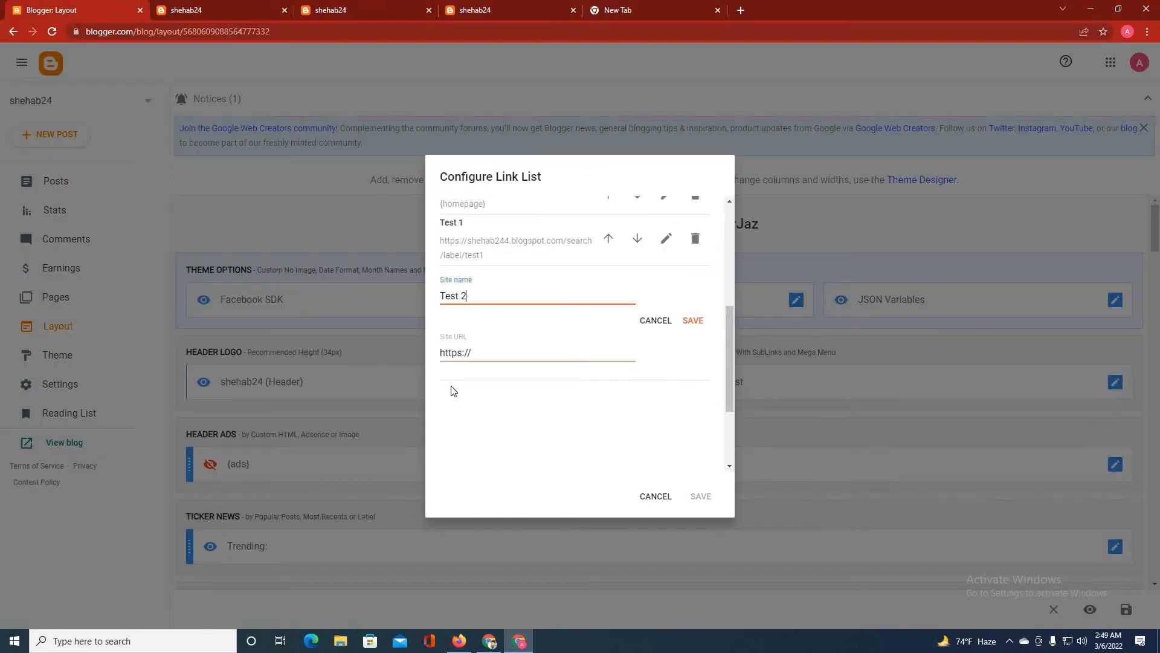
key("Tab")
key("ctrl+v")
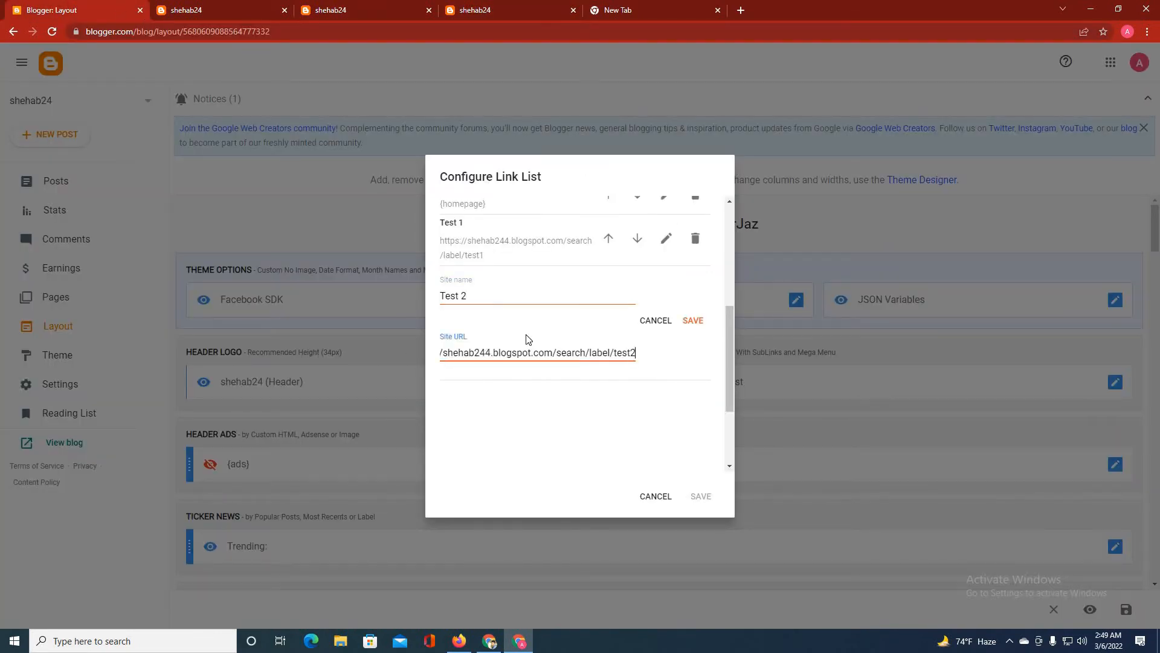
left_click(694, 321)
scroll(553, 359, "up", 5)
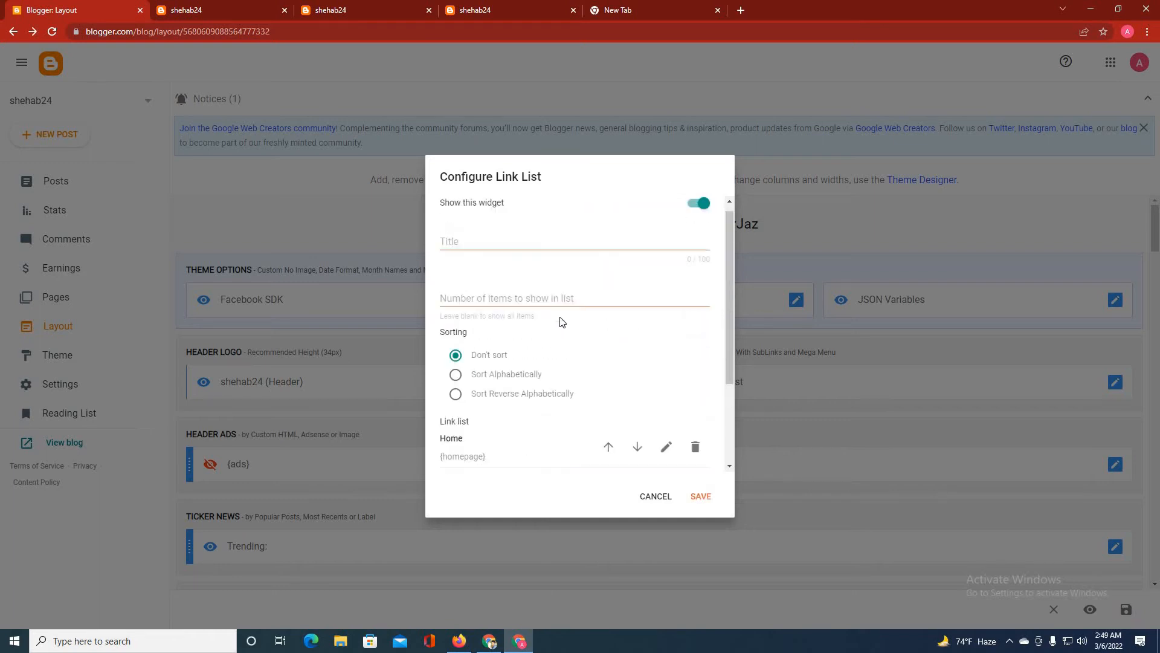
scroll(551, 307, "down", 2)
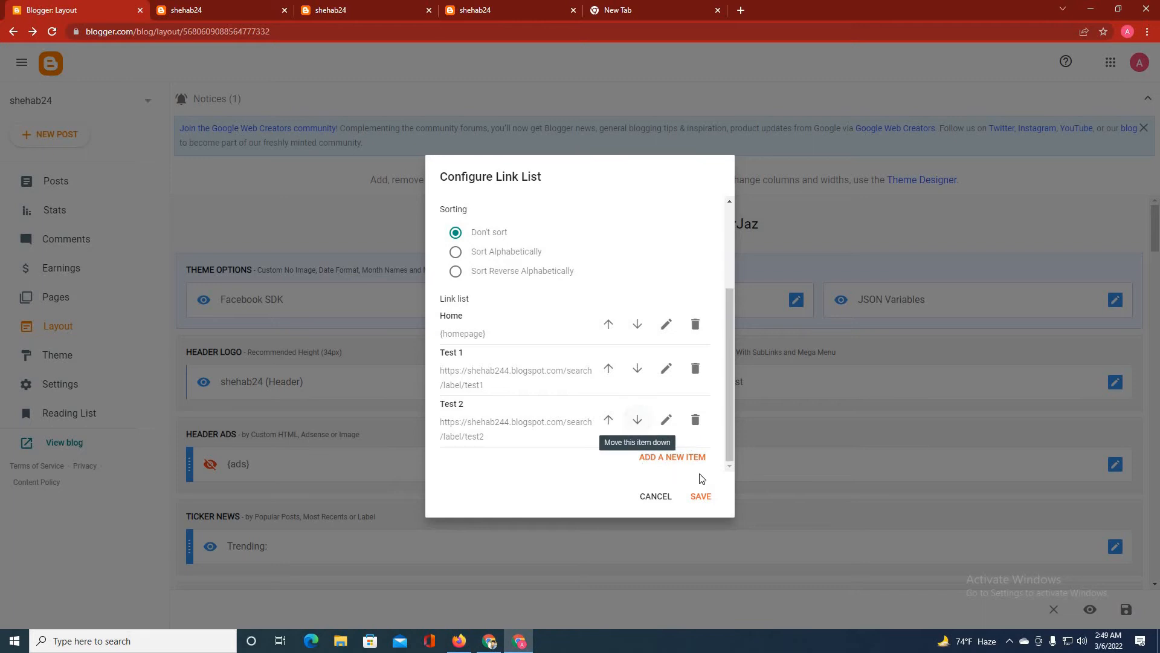
left_click(701, 497)
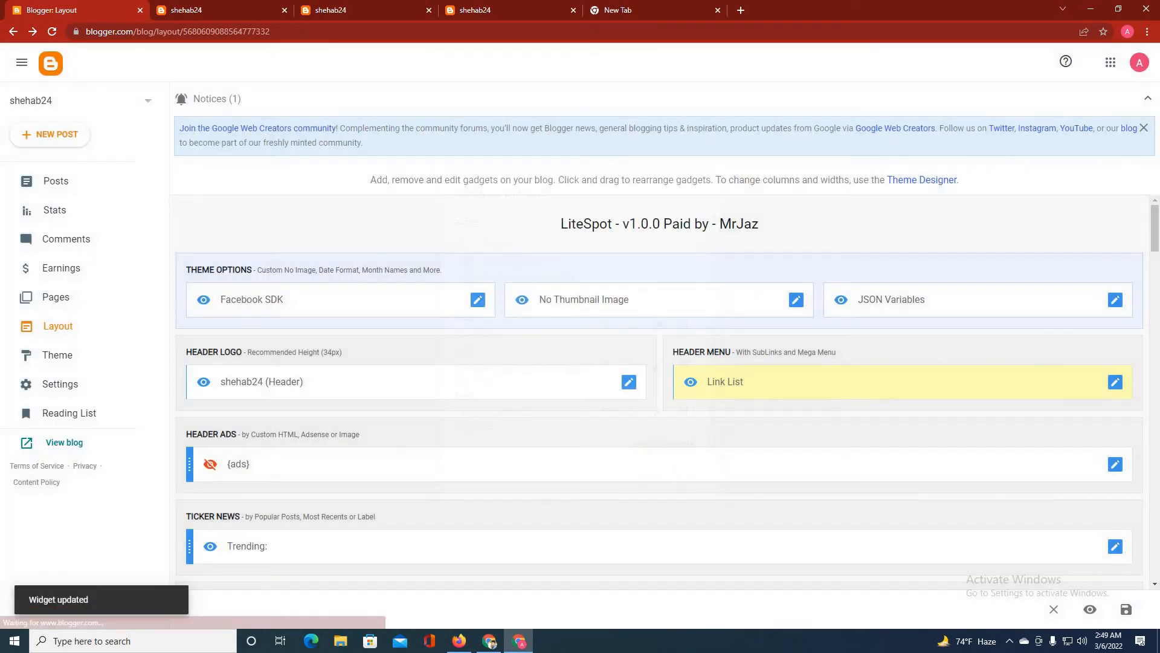
Check the header menu on the reloaded live blog, and view the Tips & Trick submenu on the techshehab blog for comparison
left_click(247, 3)
left_click(52, 31)
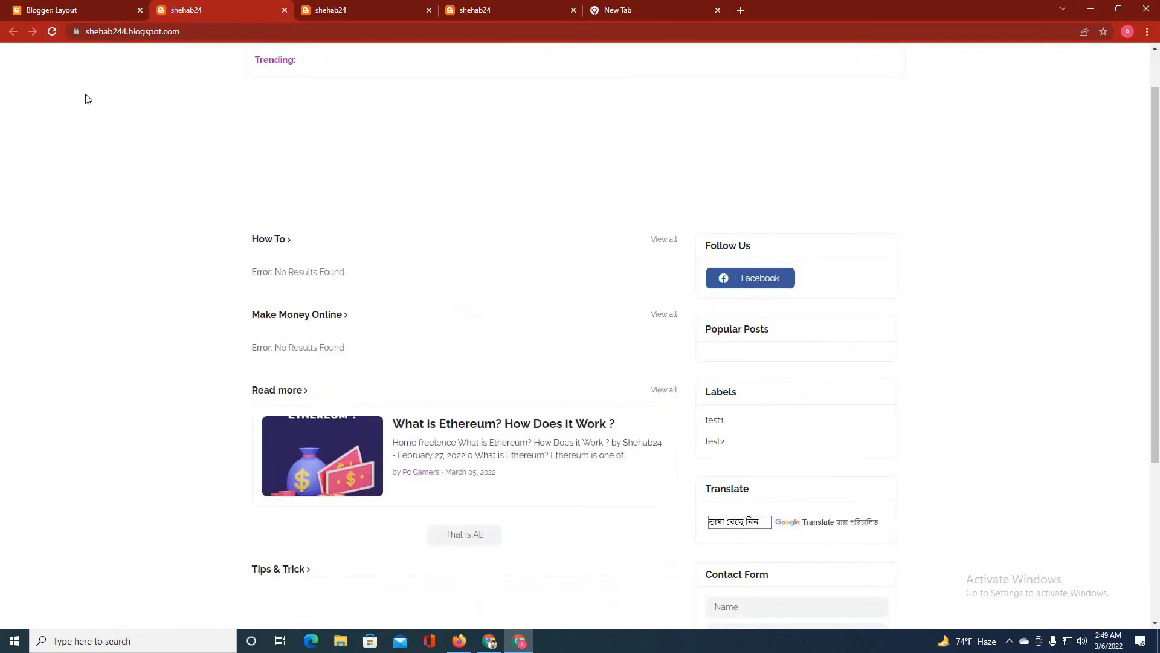
scroll(411, 179, "up", 1)
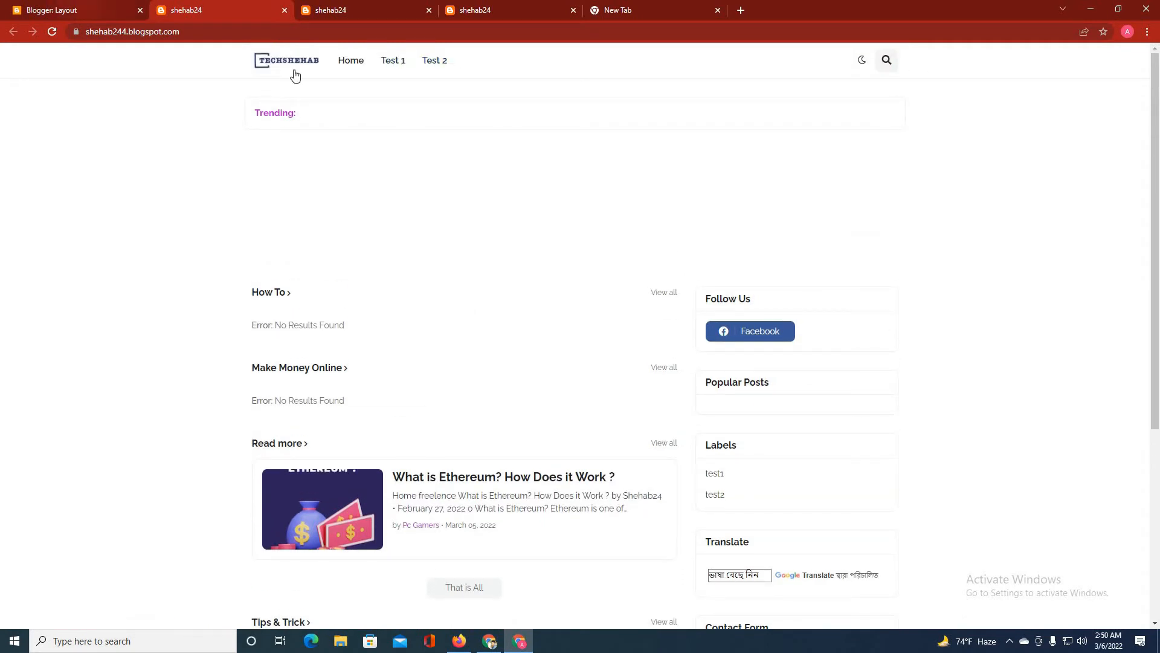
left_click(489, 640)
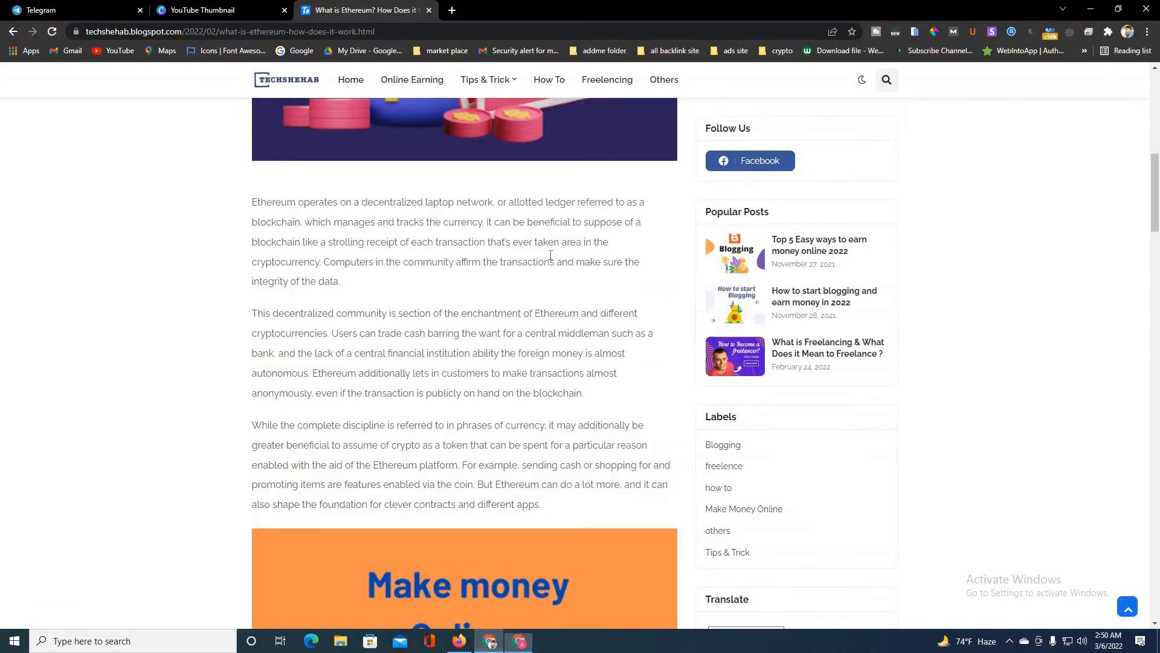
mouse_move(504, 92)
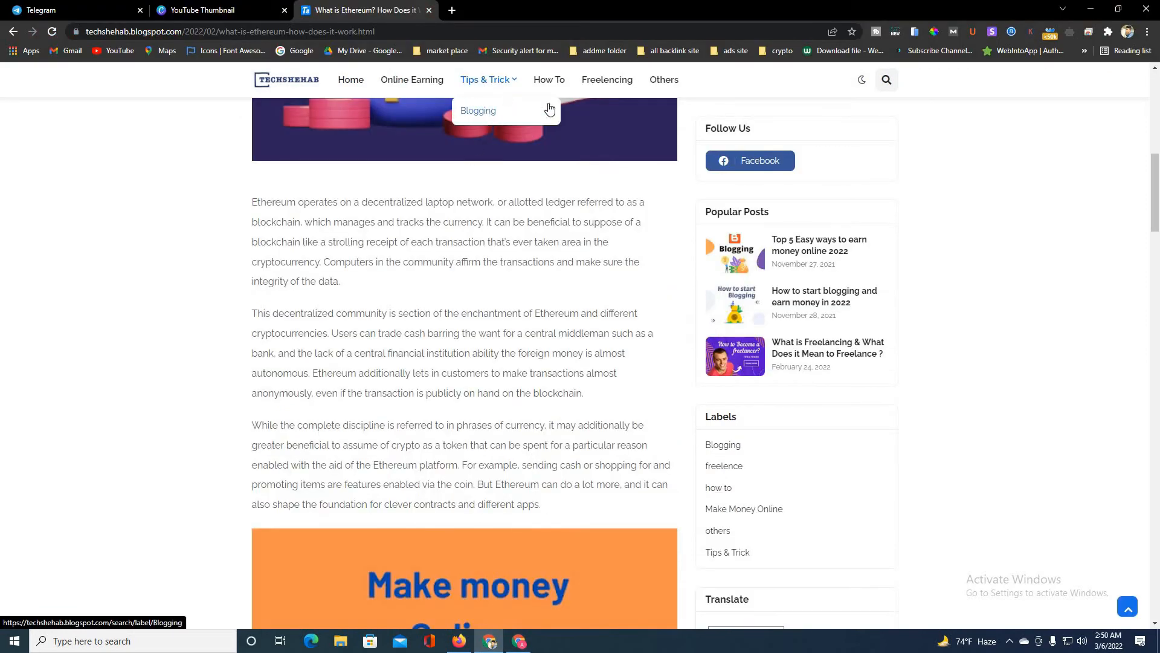
left_click(1089, 9)
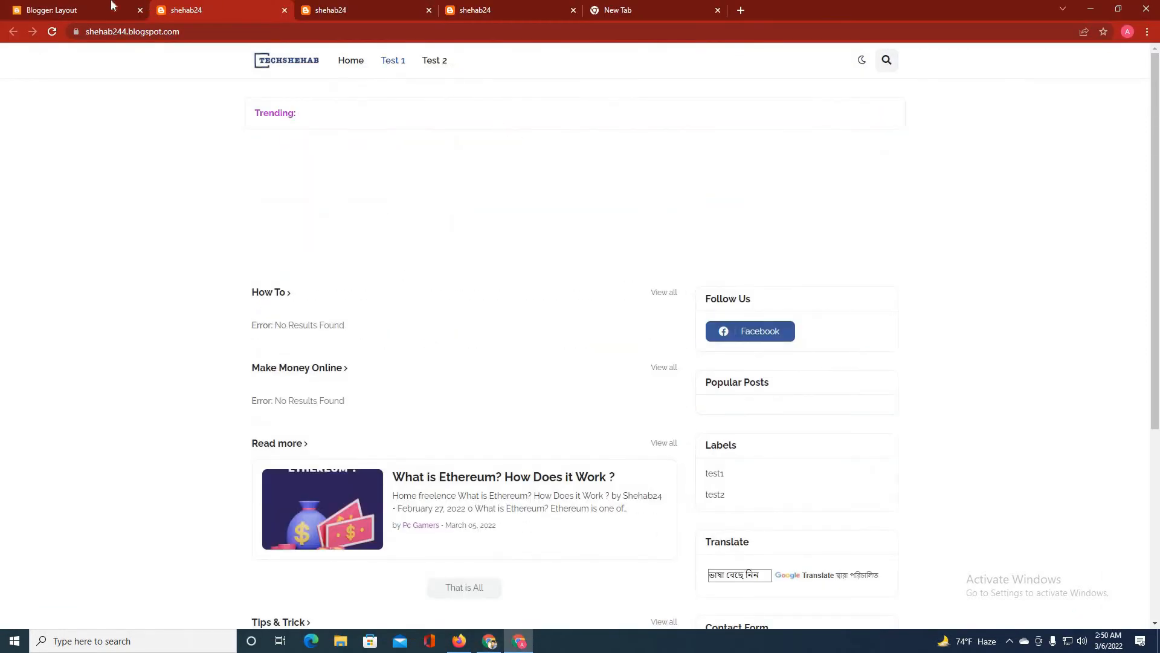
Rename the Test 2 link in the Header Menu's link list to _Test 2, and save the list
left_click(84, 8)
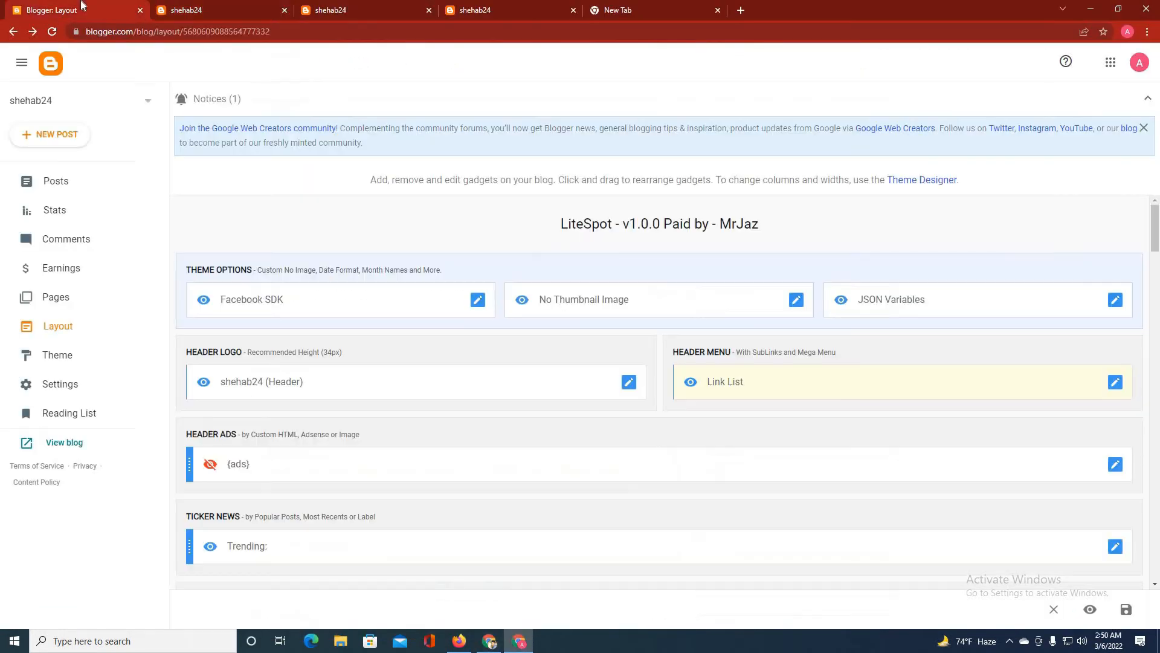
left_click(1115, 383)
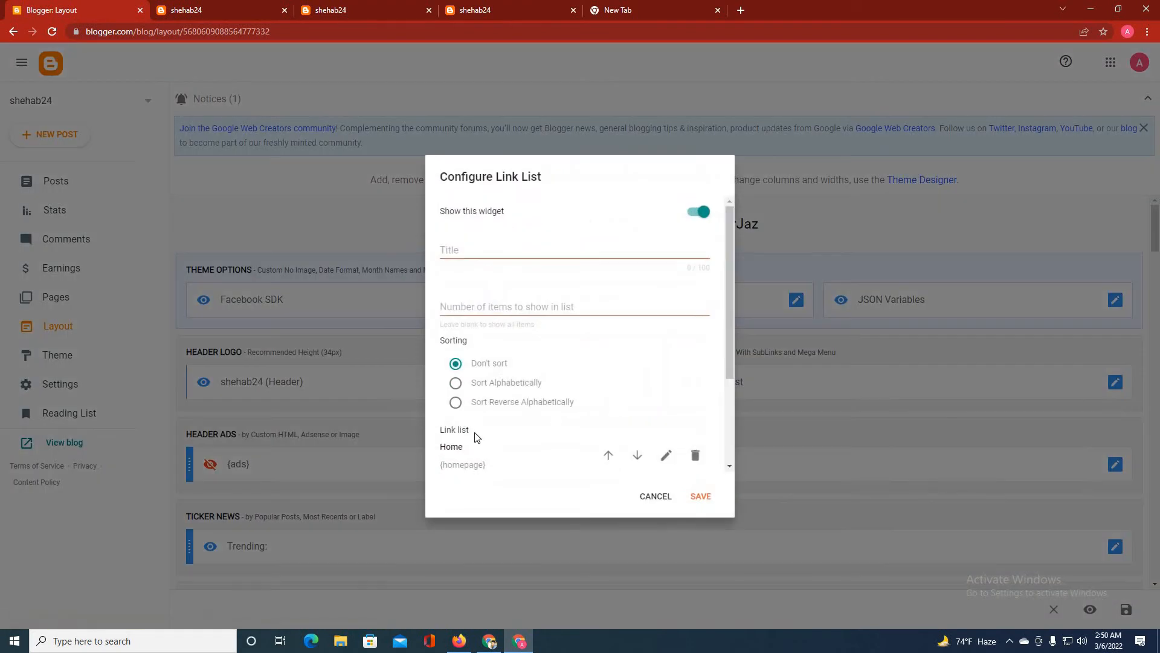
scroll(623, 438, "down", 3)
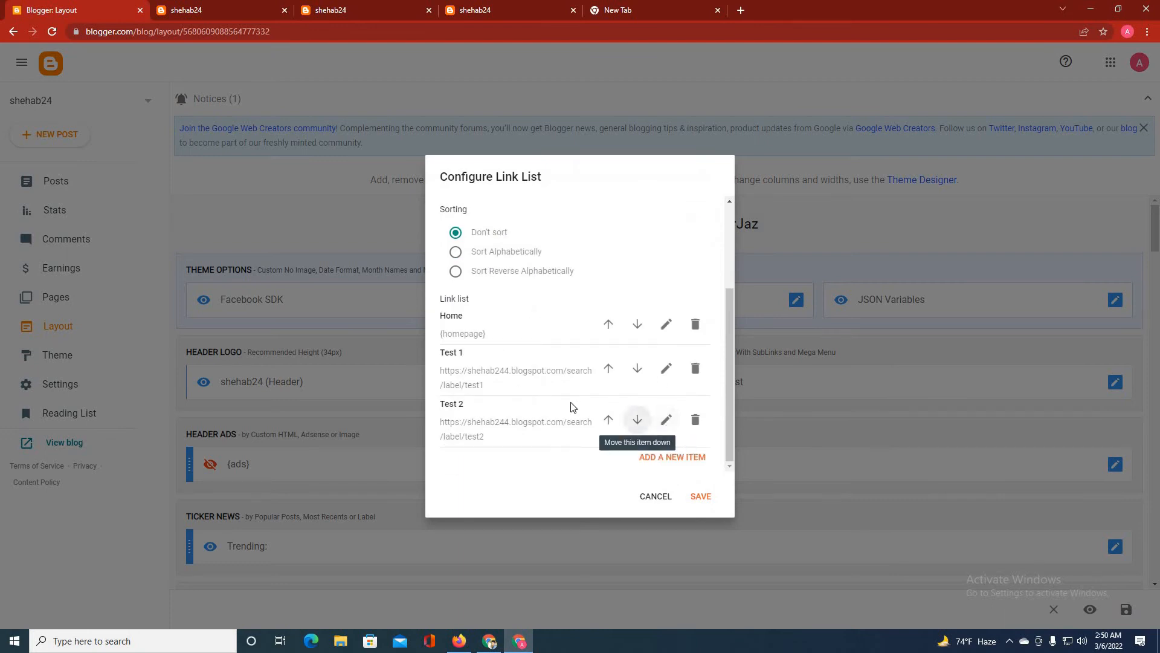
left_click(666, 420)
scroll(574, 399, "down", 2)
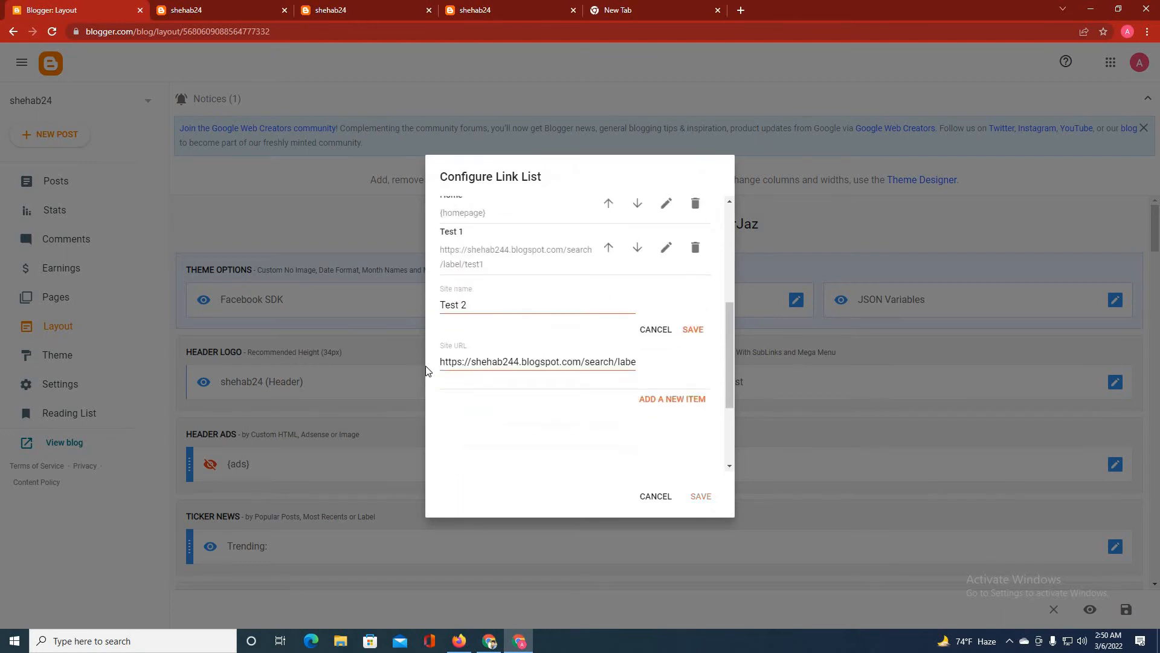
left_click(442, 304)
type("_")
left_click(692, 330)
left_click(702, 497)
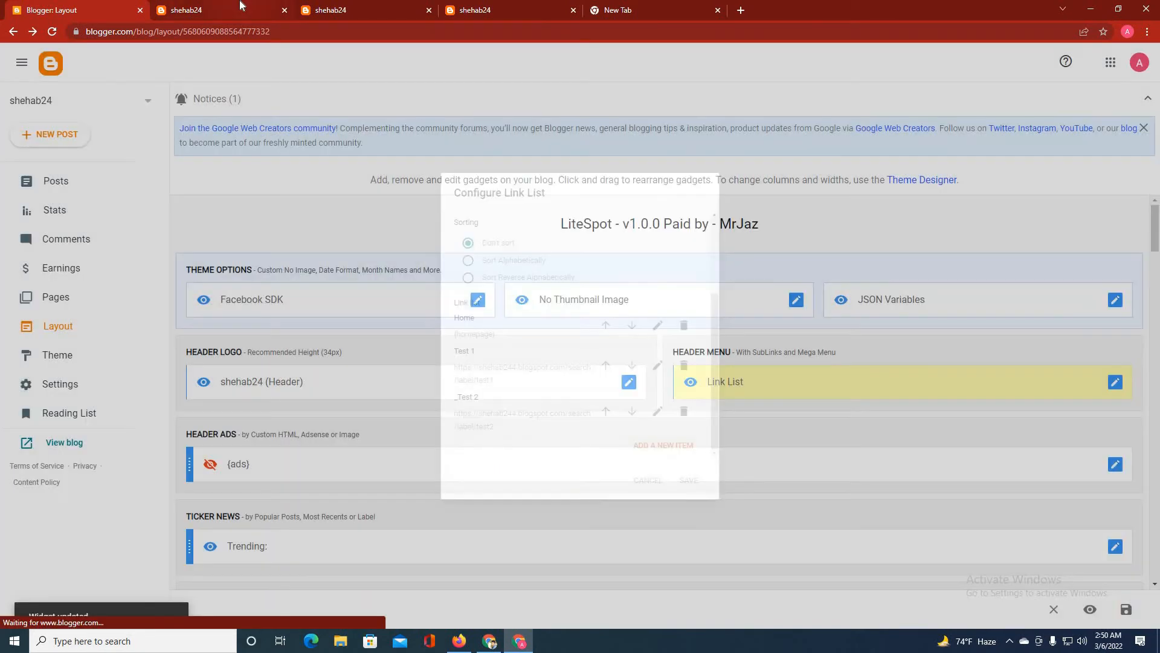
Reload the live blog's home page and check the Test 1 dropdown in the header menu
left_click(240, 5)
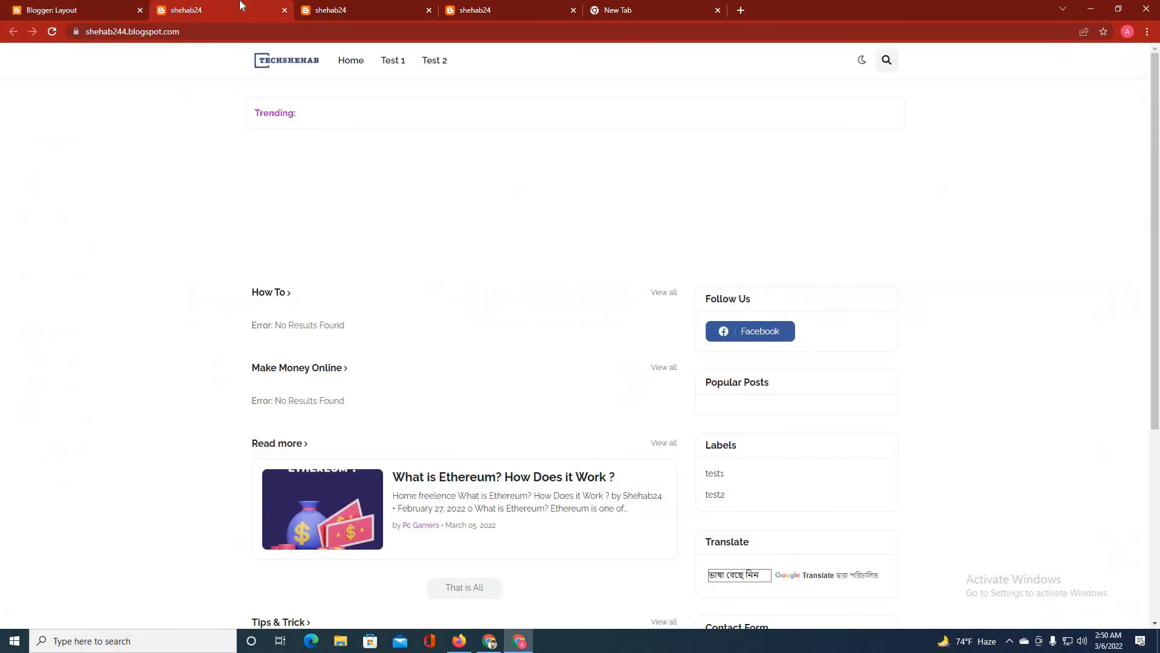
key("F5")
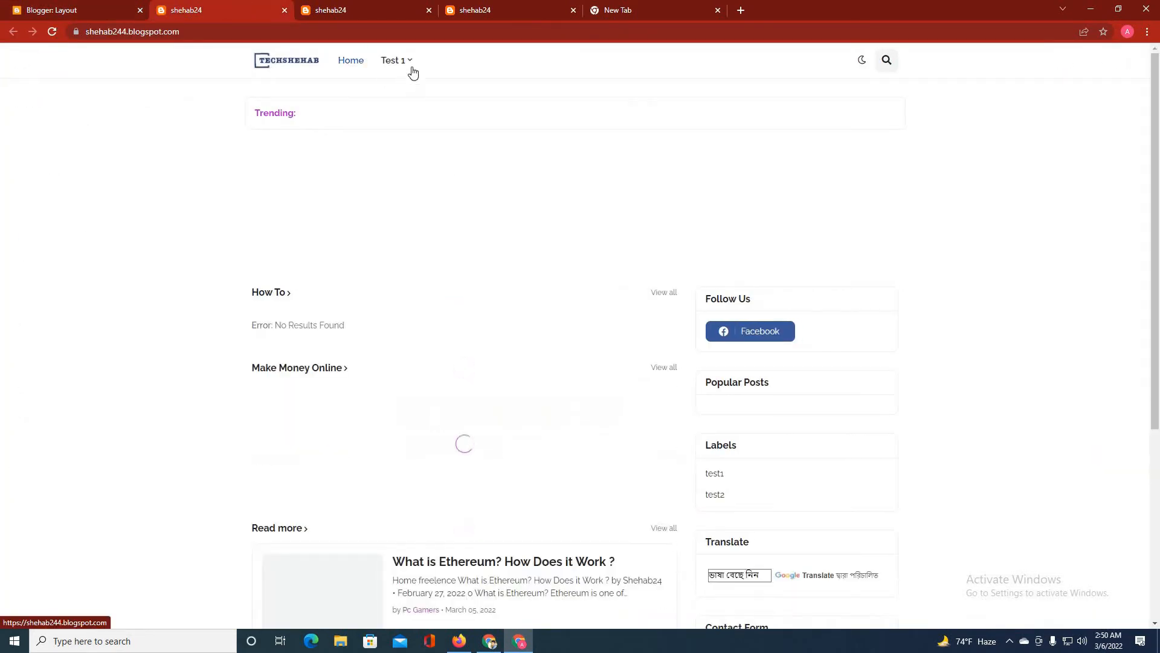
mouse_move(401, 71)
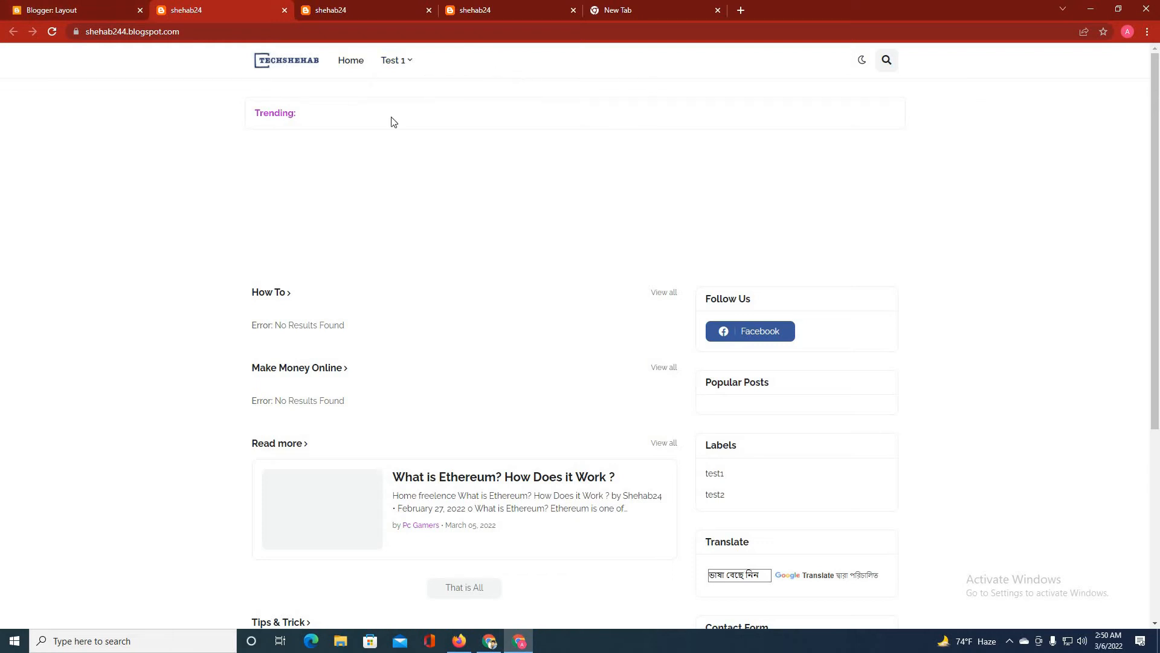
Compare the blog's layout sections with the trending and featured areas on the techshehab blog's home page
left_click(42, 10)
scroll(411, 362, "down", 2)
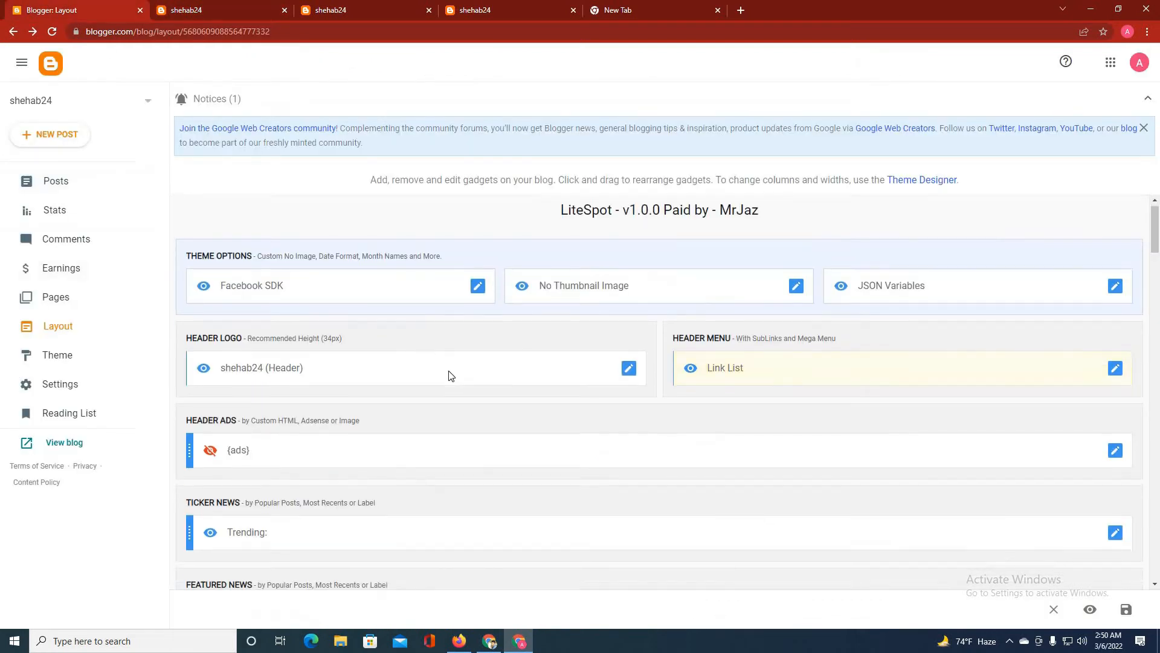
left_click(489, 640)
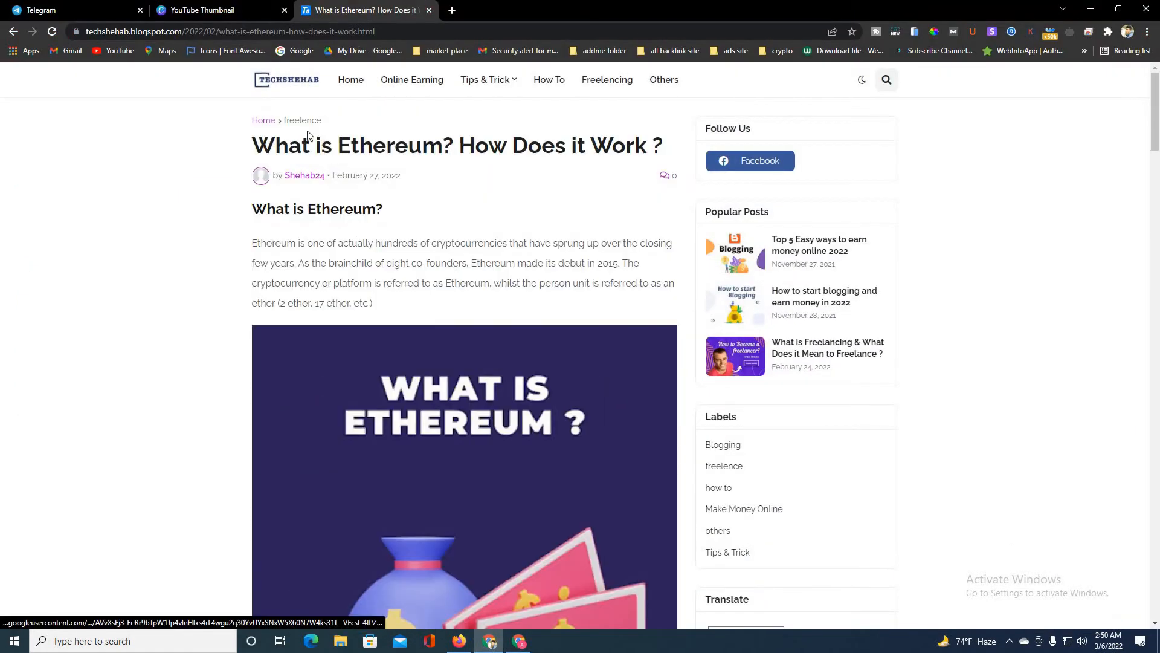
left_click(303, 89)
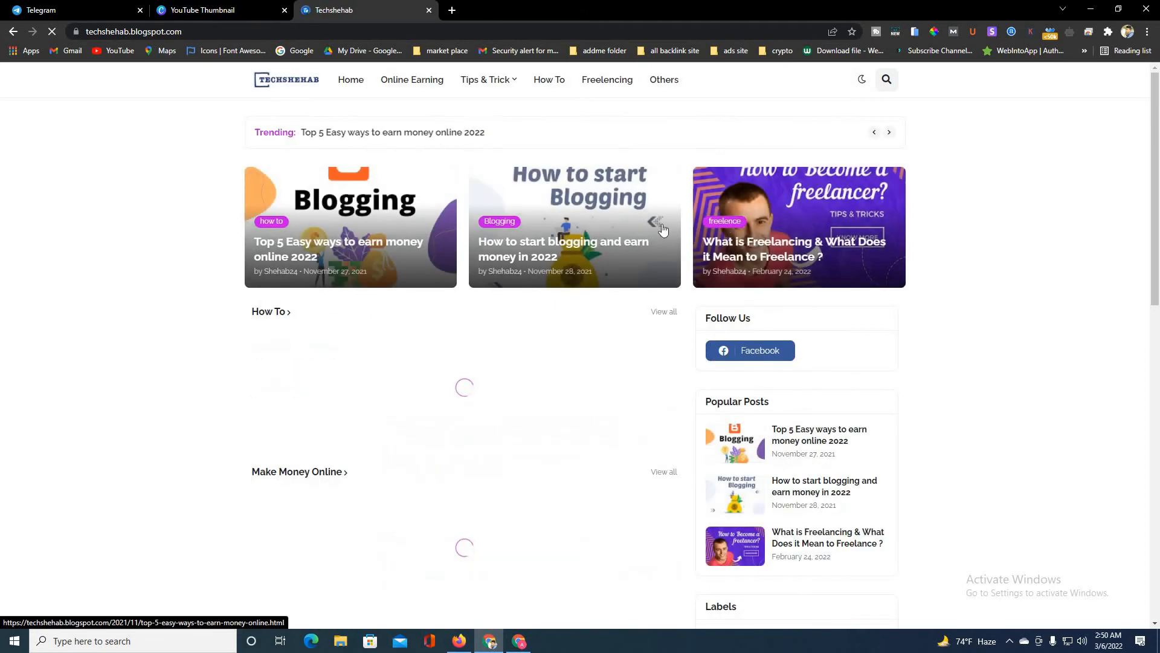
left_click(519, 640)
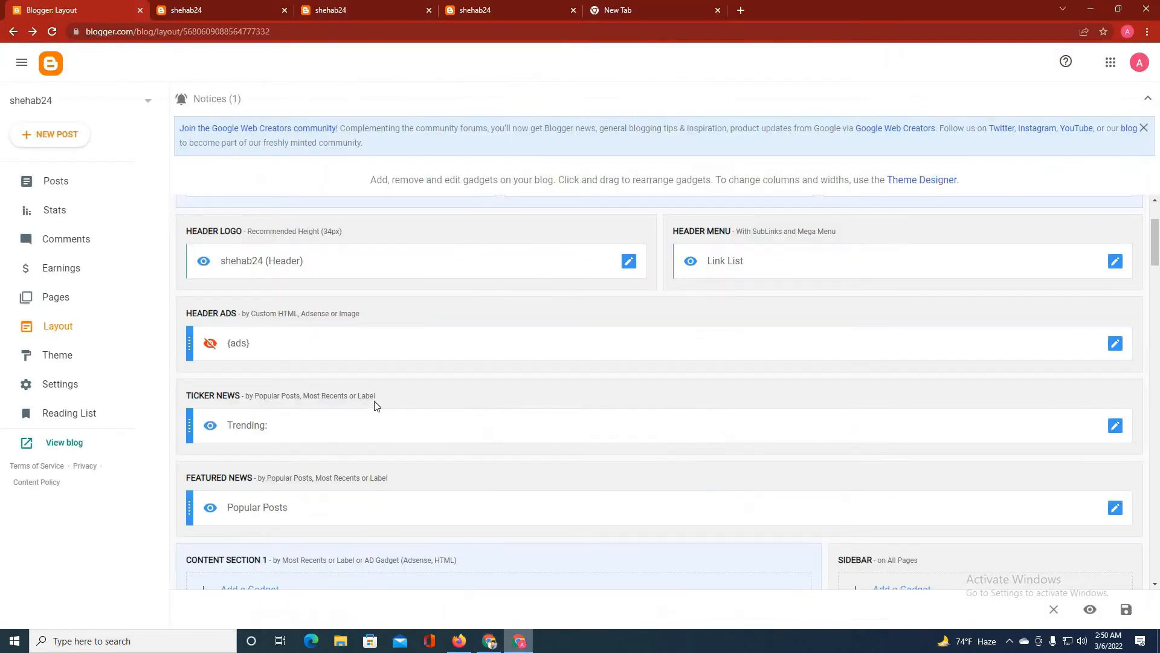
Save the Trending widget in the Ticker News section, and reload the live blog to check the ticker
left_click(1116, 426)
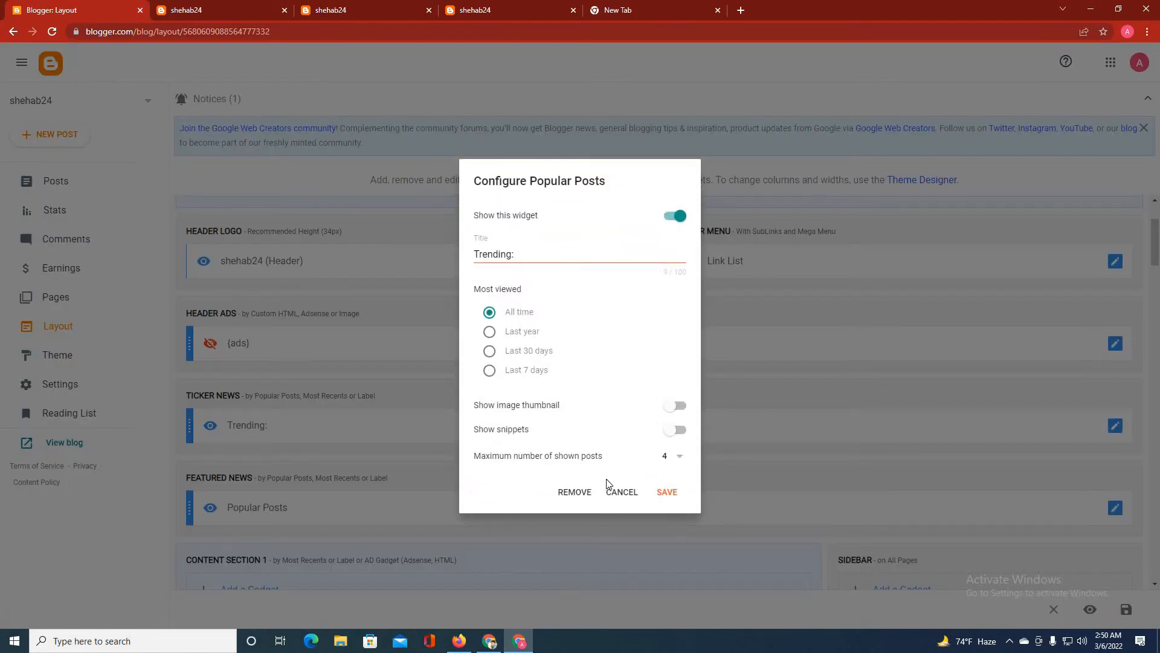
left_click(669, 492)
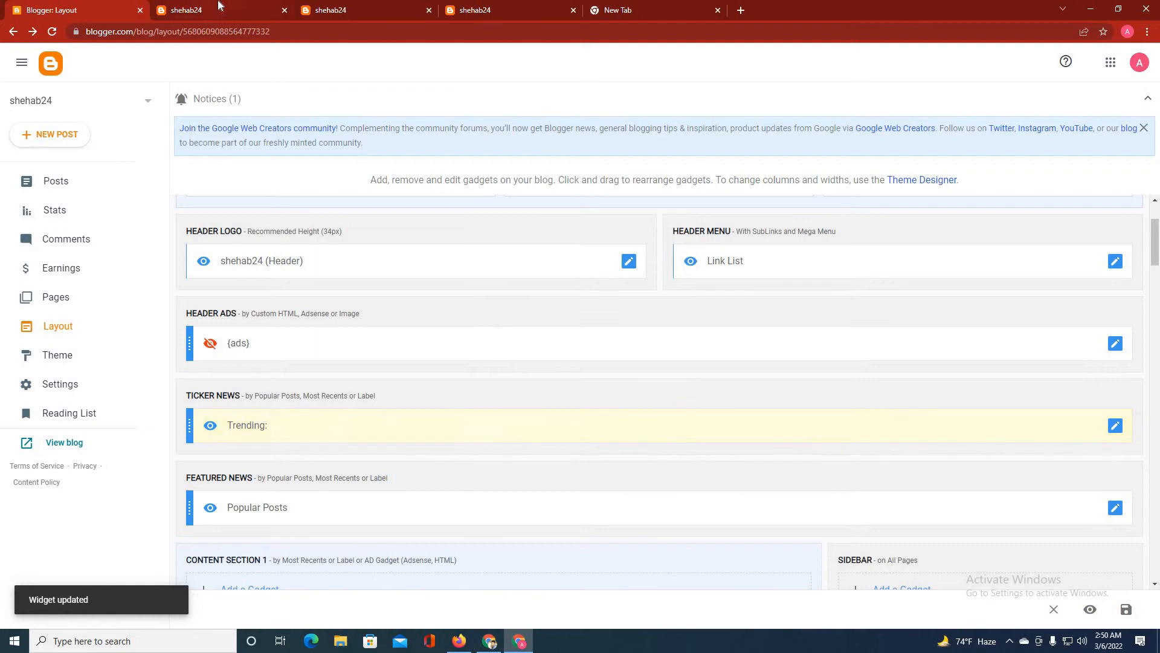
left_click(220, 8)
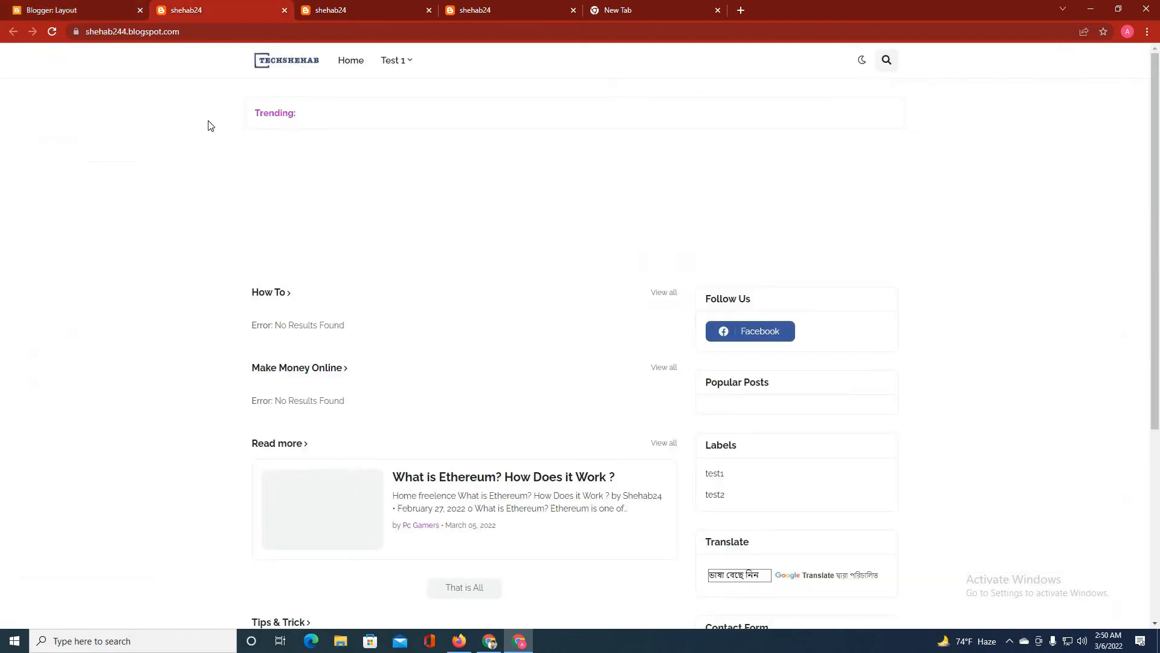
left_click(52, 32)
Open the Ethereum post from the live blog's home page twice, returning to the home page each time
left_click(409, 483)
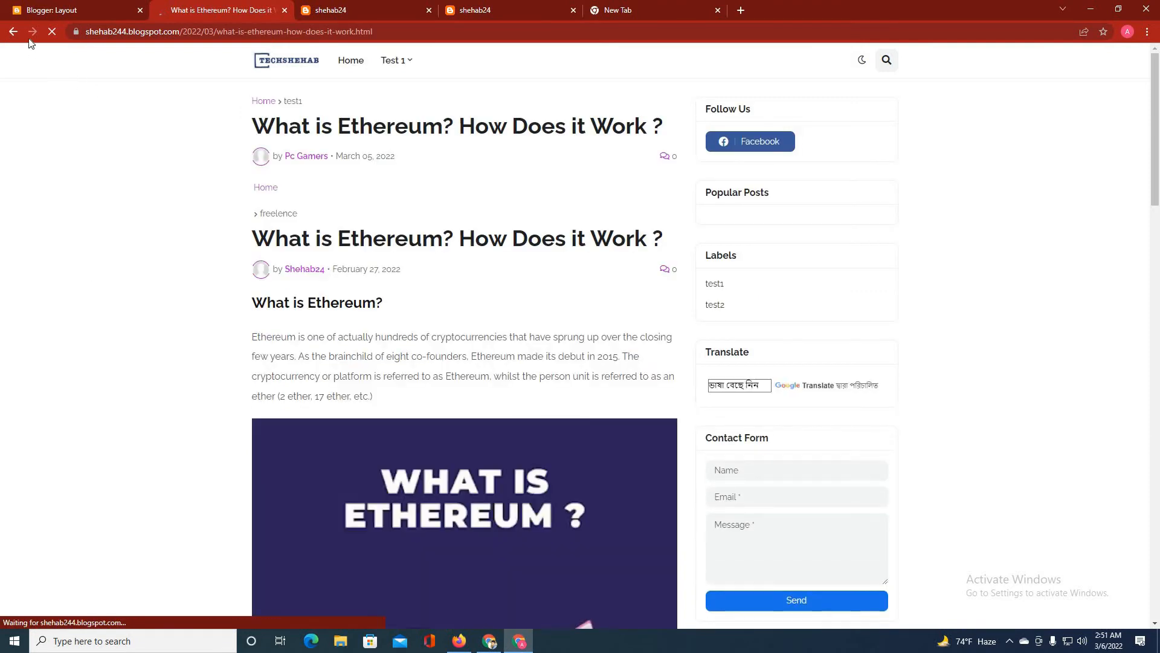
left_click(13, 33)
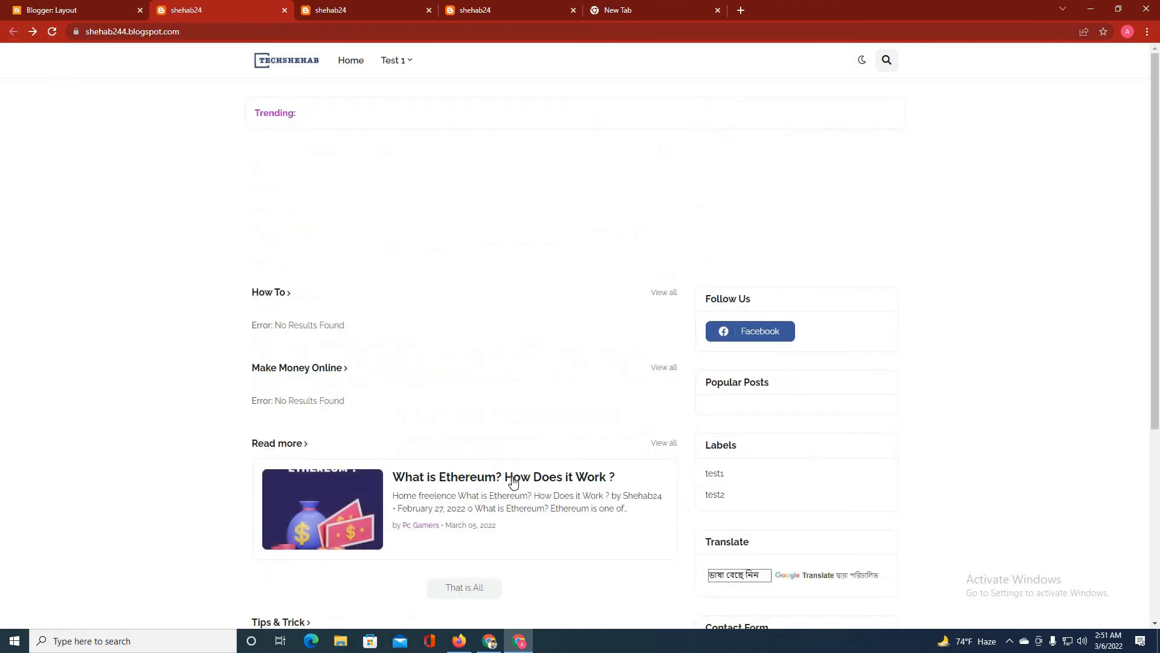
left_click(521, 480)
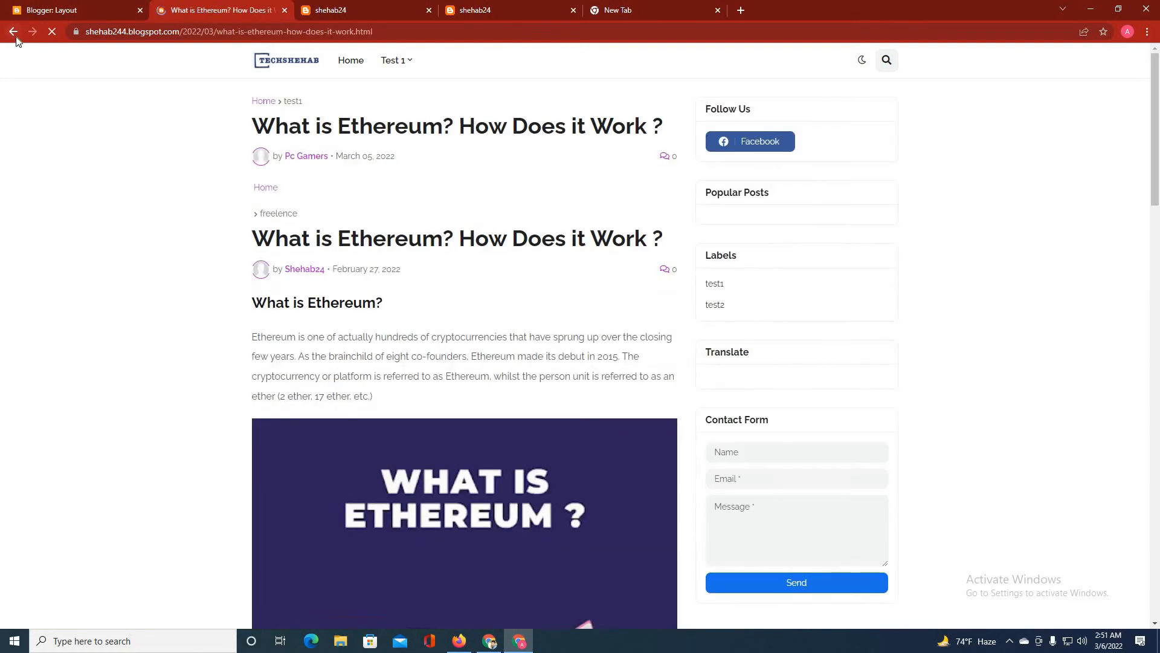
left_click(15, 34)
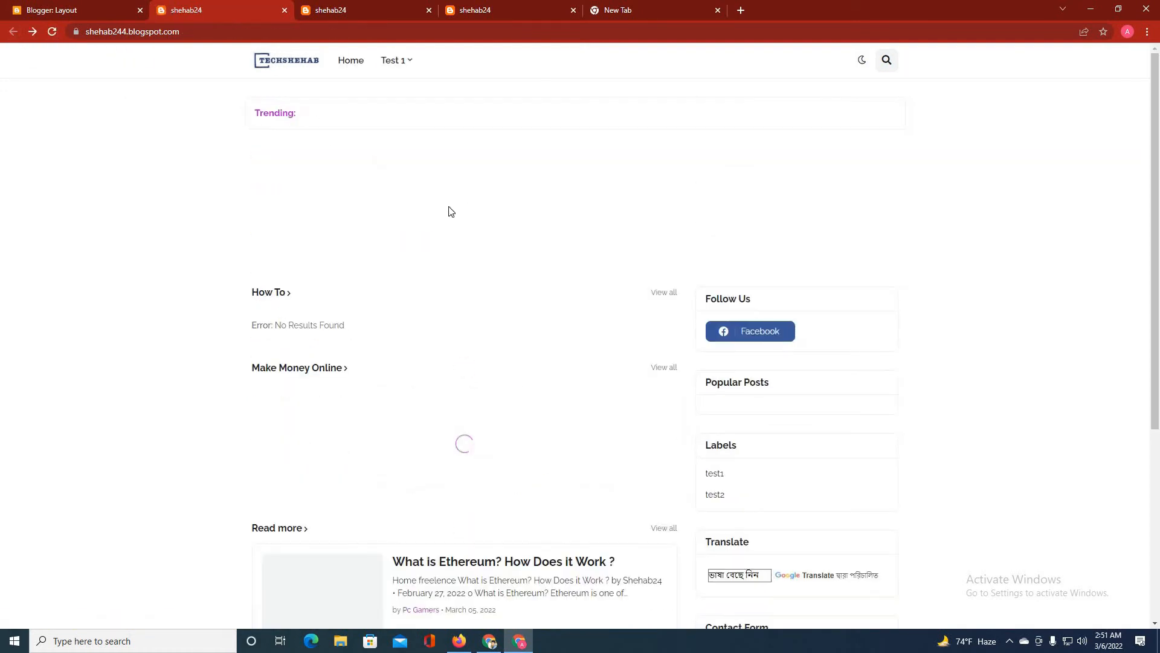
Review the Trending widget's most-viewed options in Ticker News, save the widget, and reload the live blog to check the ticker
left_click(87, 5)
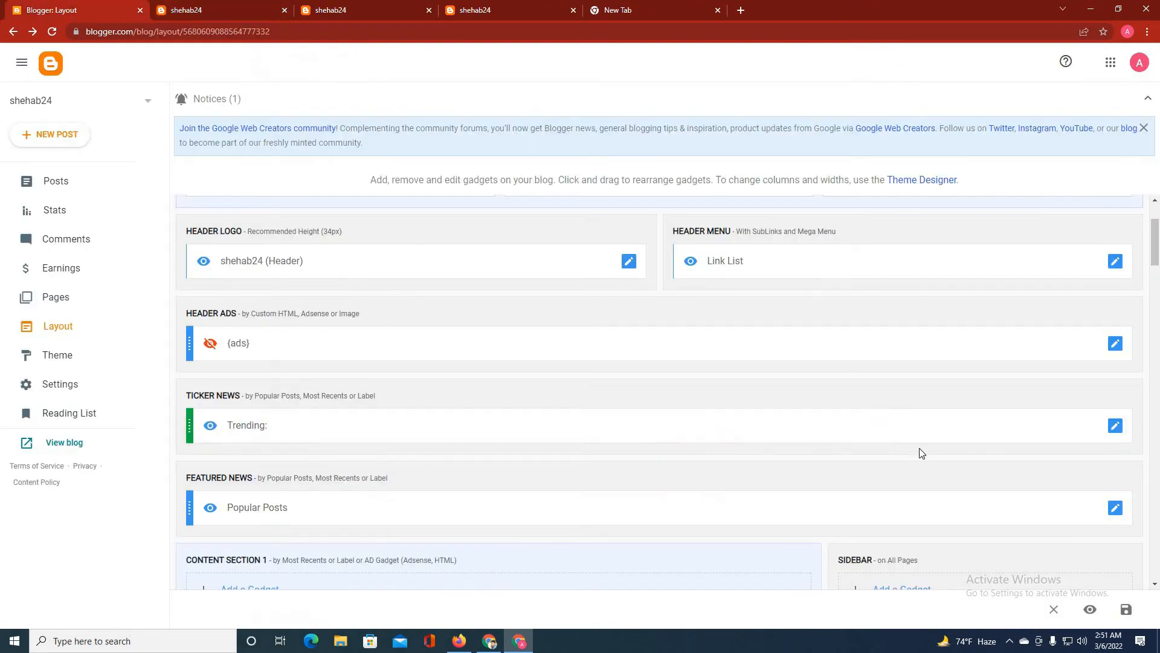
left_click(1114, 426)
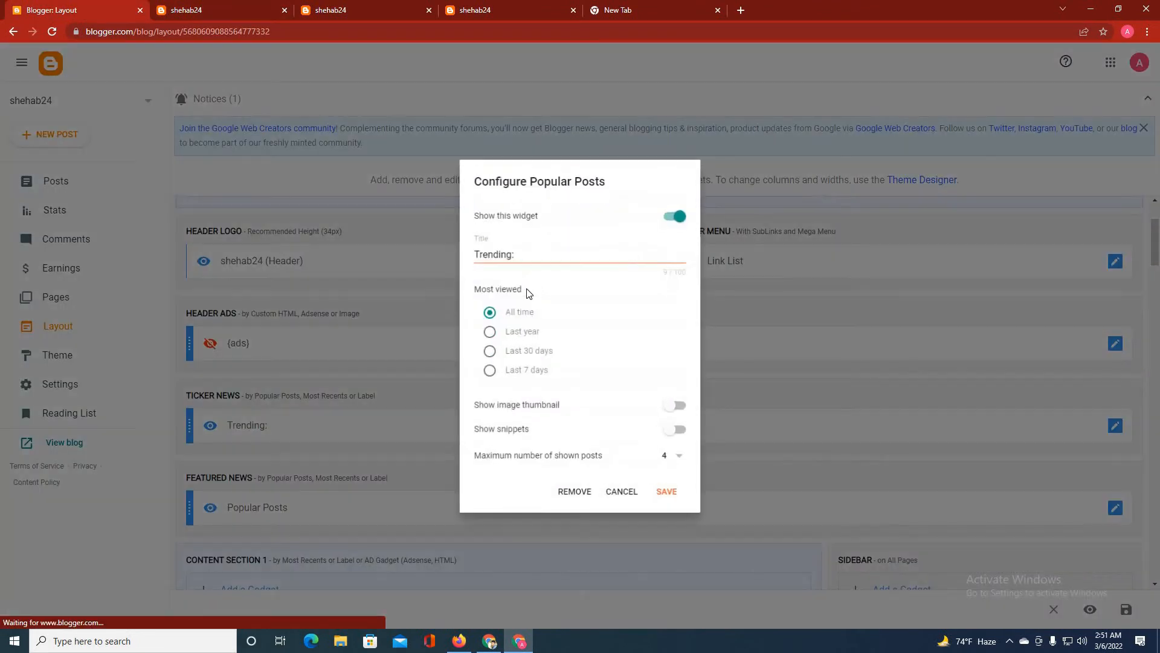
left_click(489, 371)
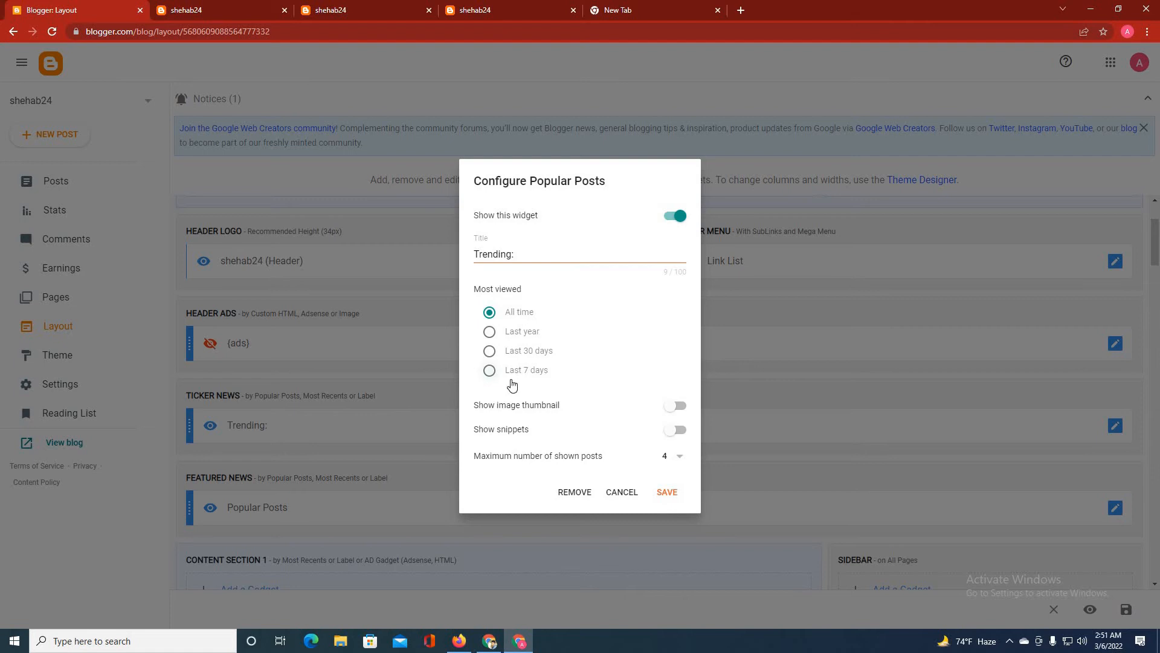
left_click(671, 493)
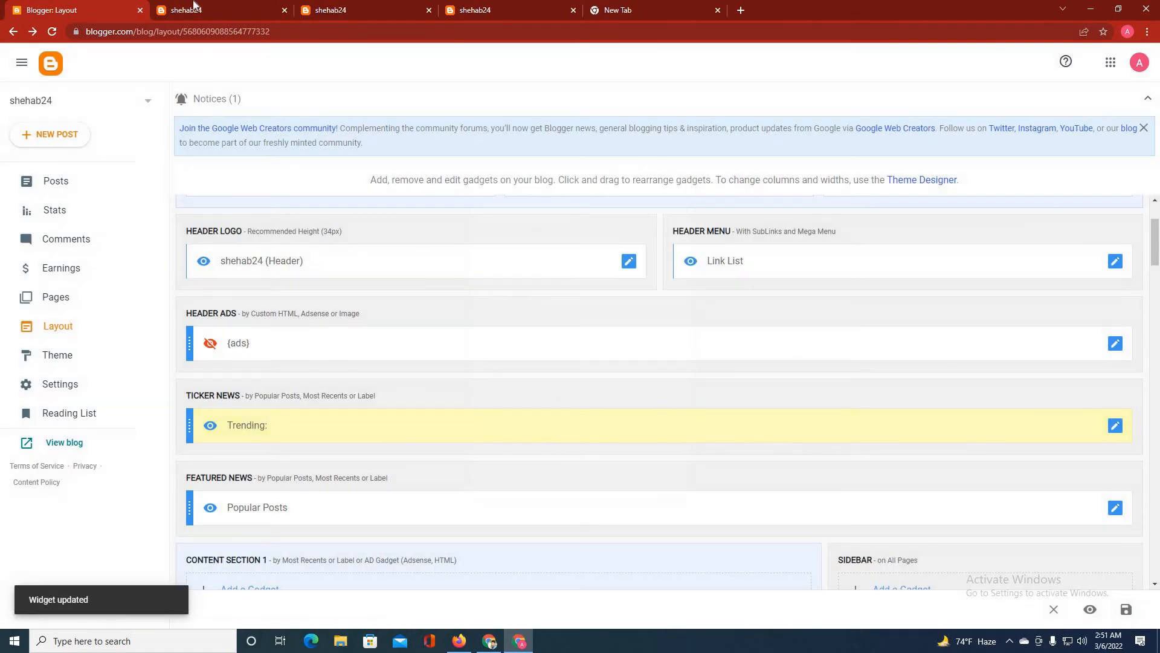
left_click(193, 7)
left_click(52, 31)
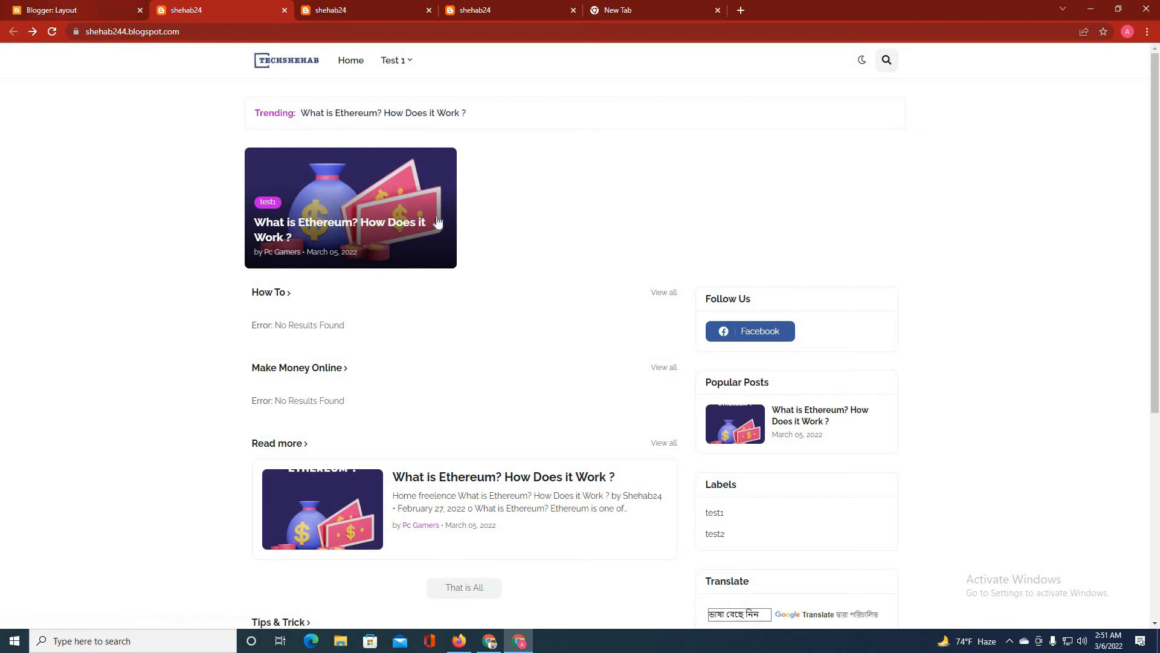
Open the How To widget in Content Section 1 and change its title to Tips and Tricks
left_click(6, 2)
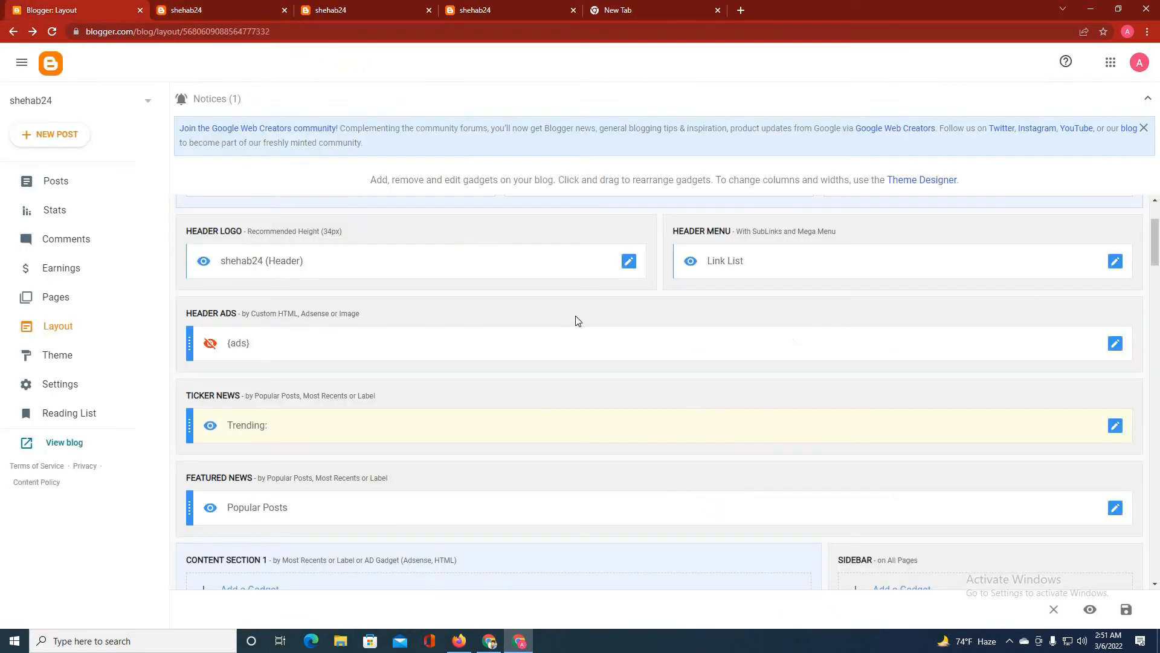
scroll(562, 417, "down", 4)
key("ctrl+Tab")
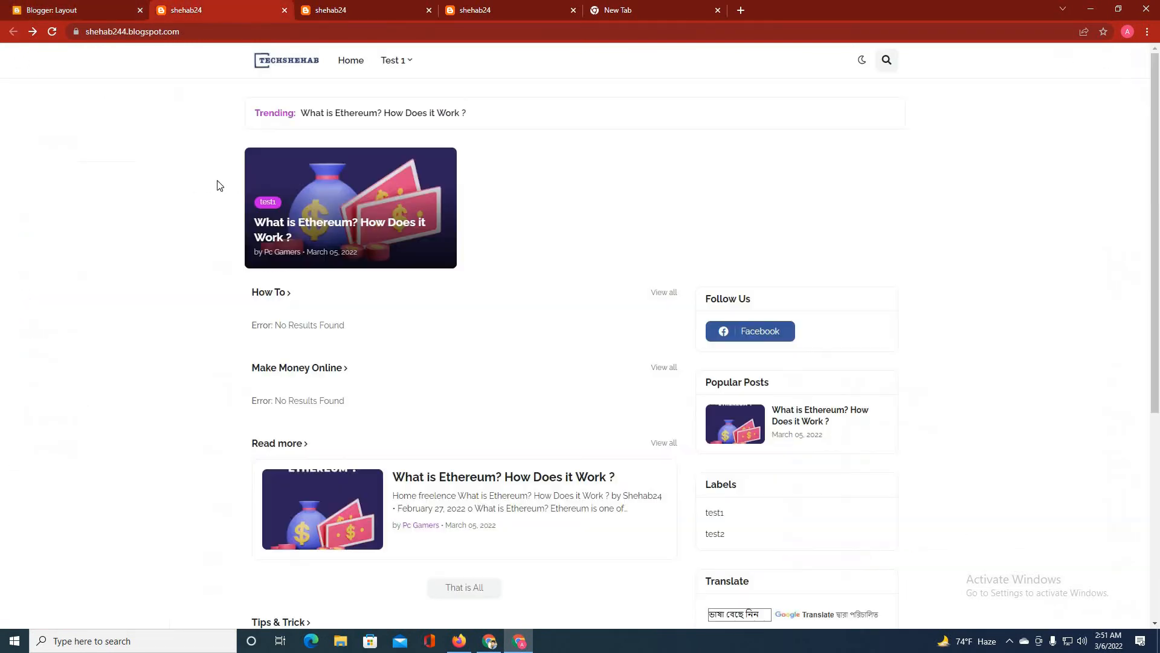
left_click(136, 5)
scroll(268, 383, "down", 1)
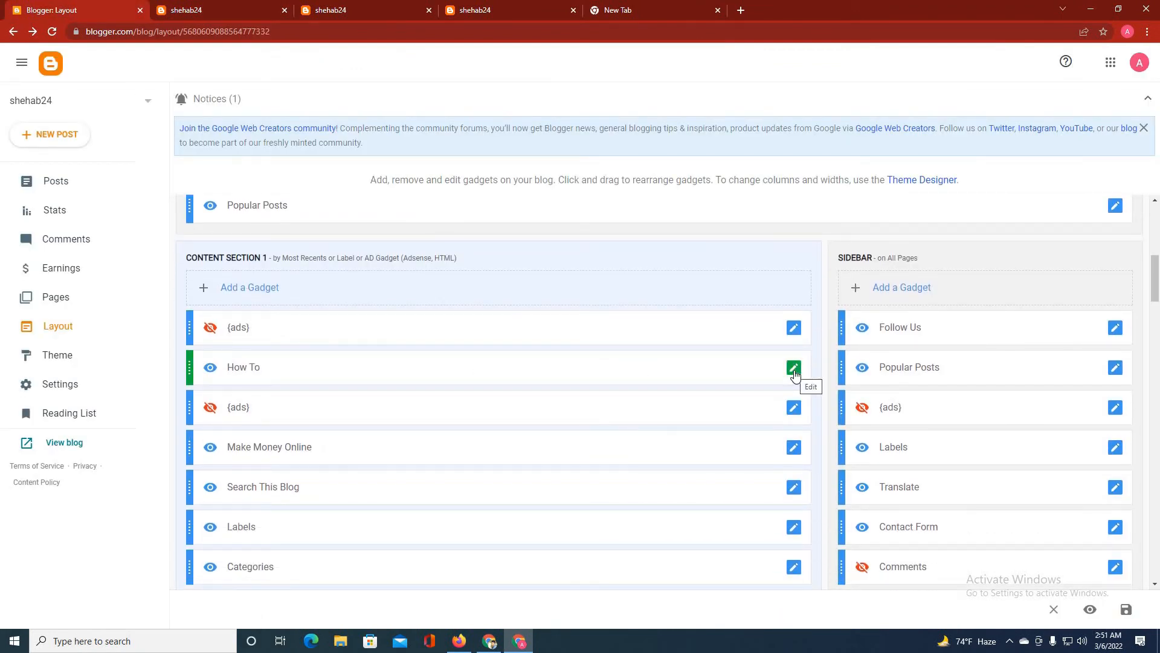
left_click(795, 370)
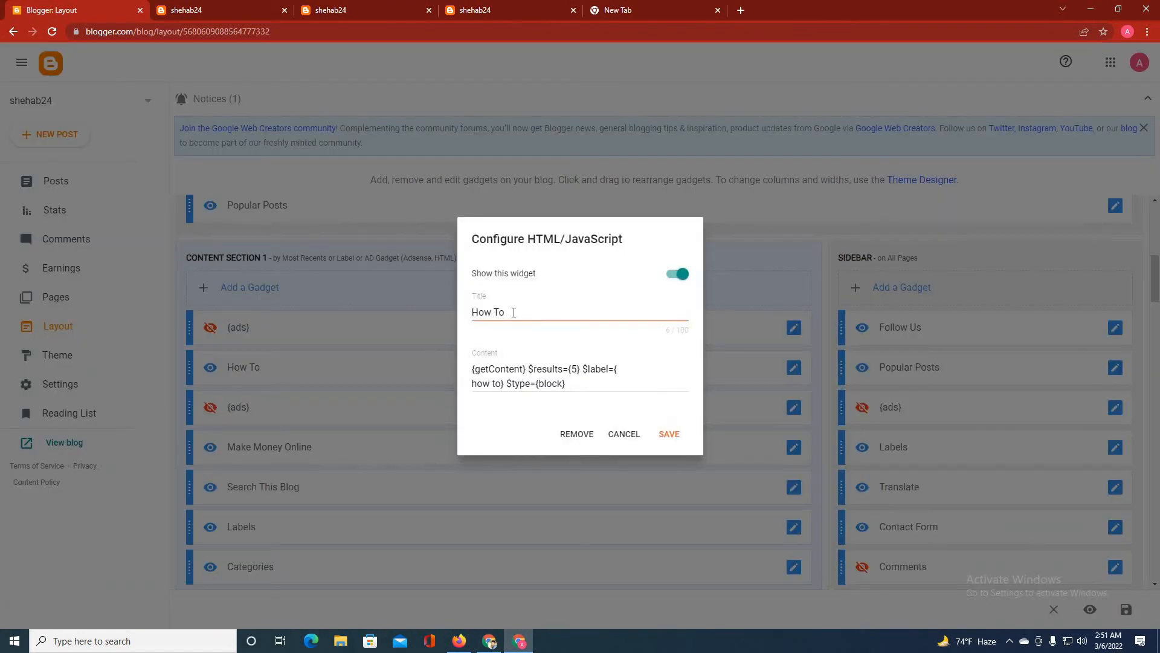
left_click_drag(514, 312, 467, 321)
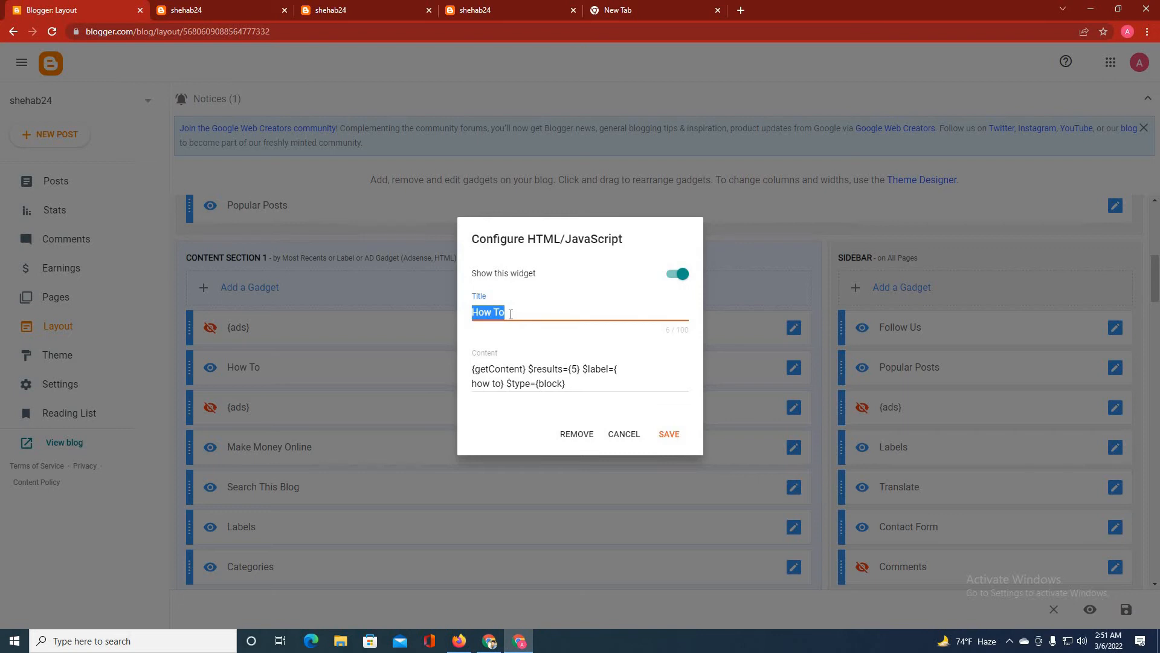
key("BackSpace")
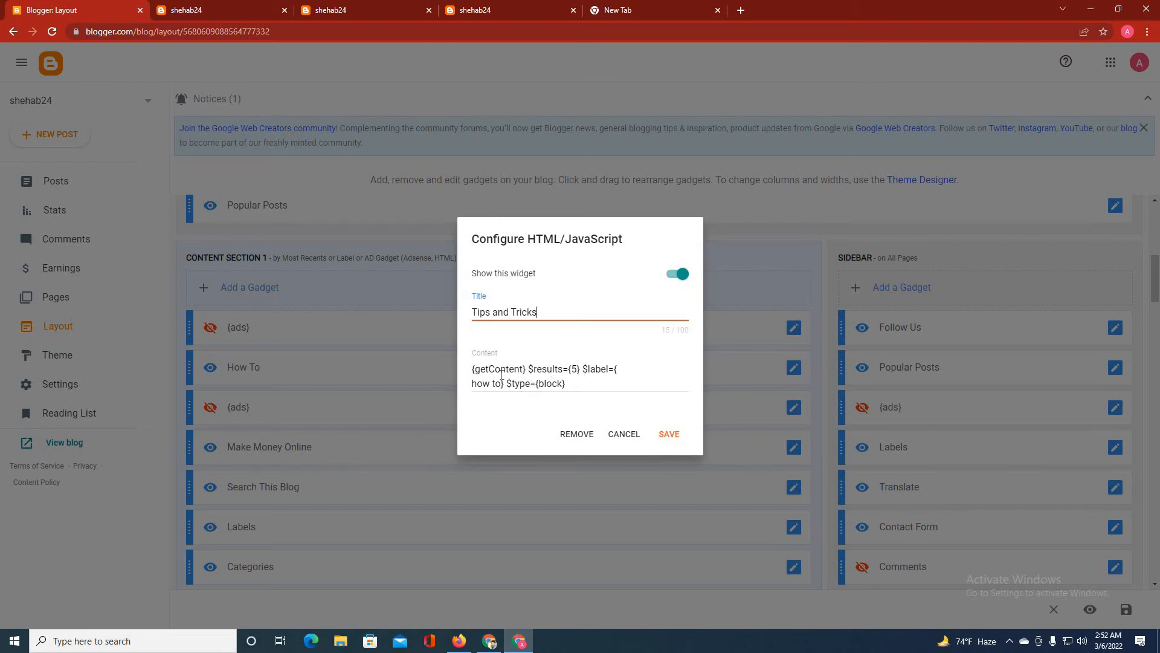
Replace the label in the Tips and Tricks widget's content code with test 1, and save the widget
left_click(577, 370)
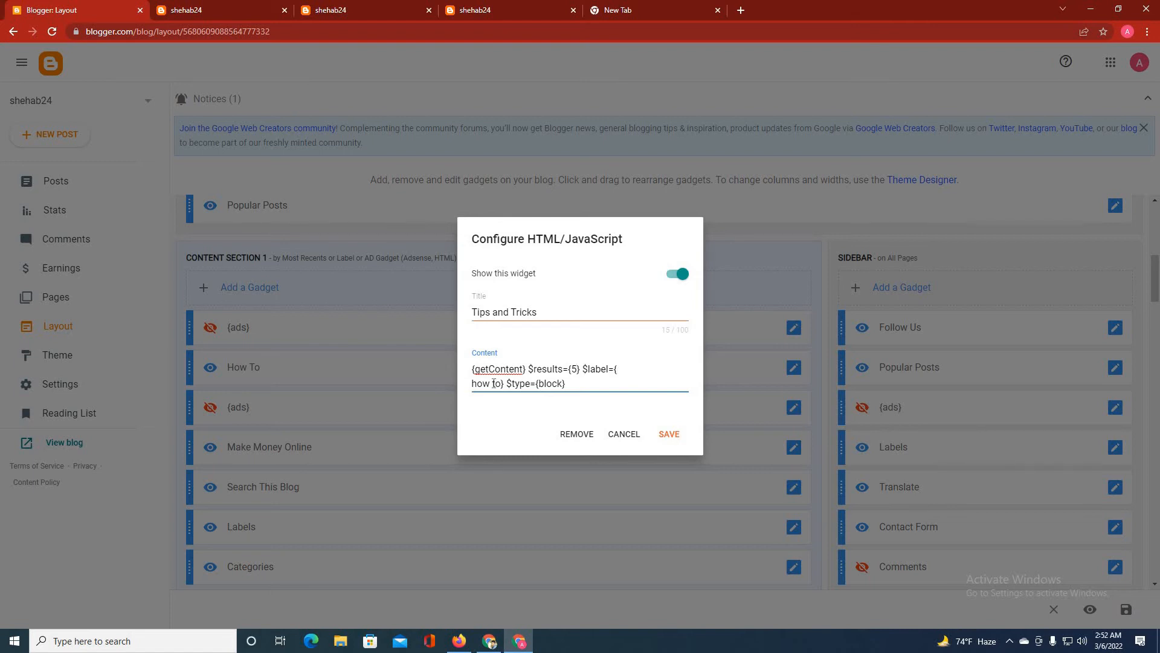
left_click_drag(500, 385, 473, 387)
key("BackSpace")
type("test 1")
left_click(672, 437)
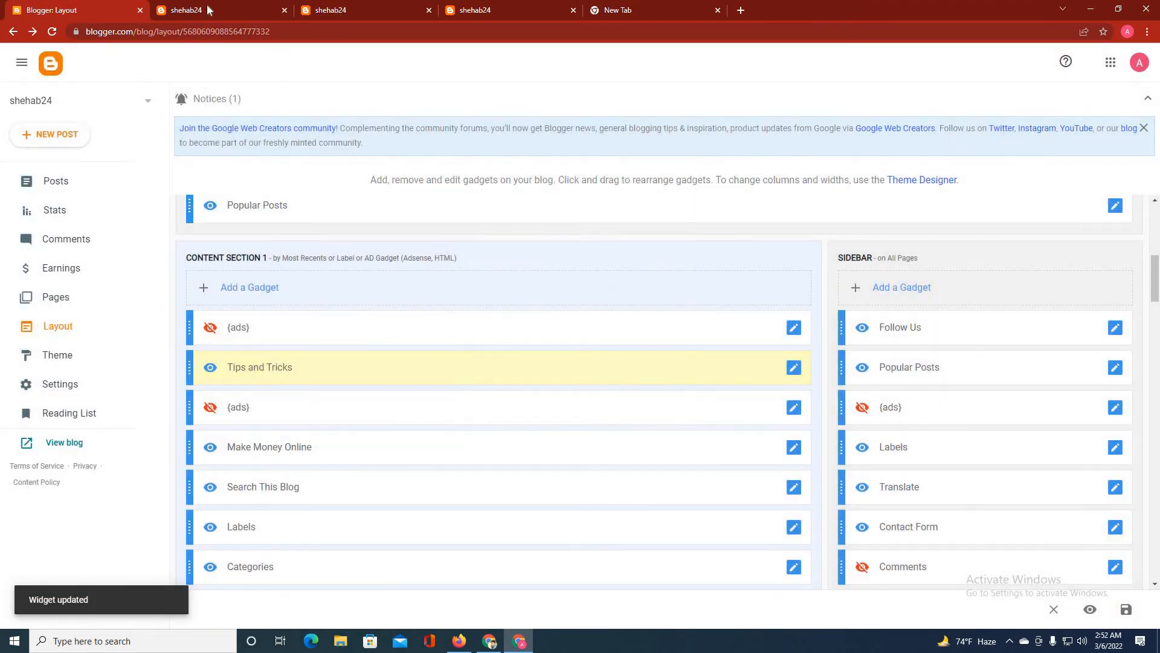
Check the live blog, open its test1 label page, and copy the label name test1 from the page's address
left_click(208, 10)
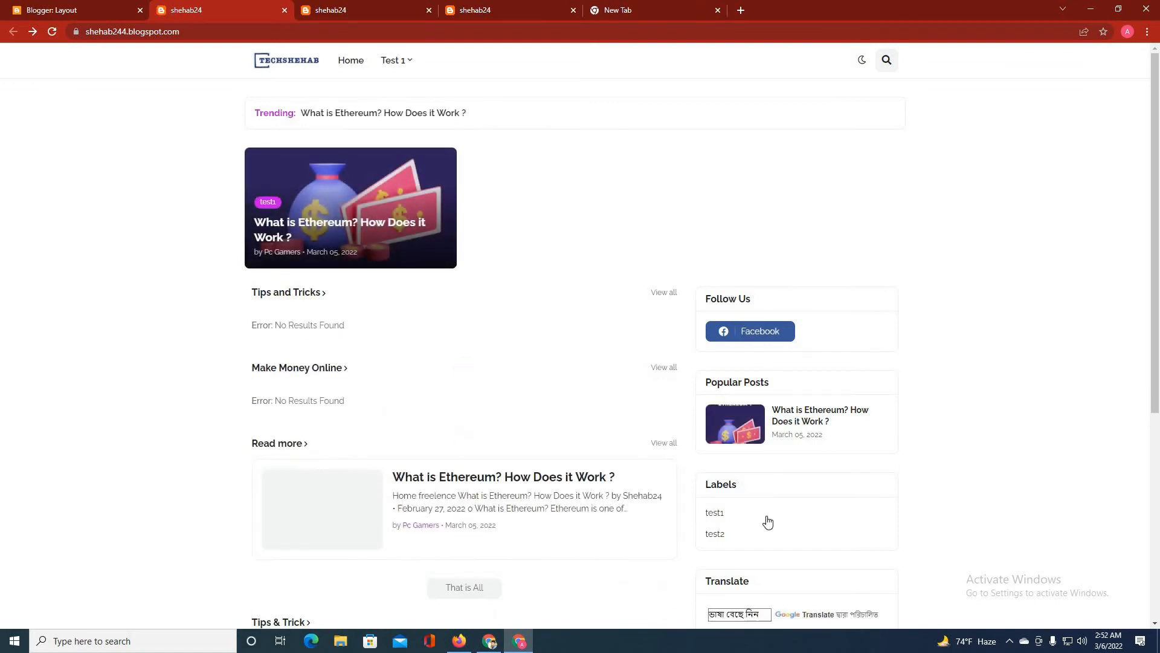
left_click(720, 519)
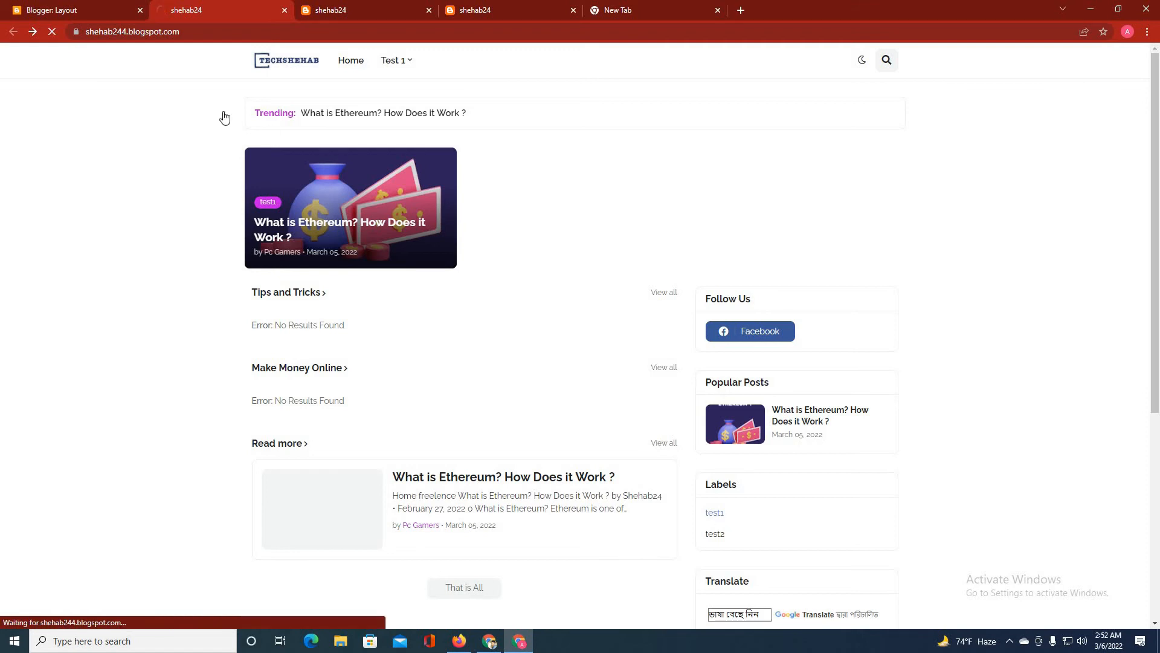
left_click(241, 32)
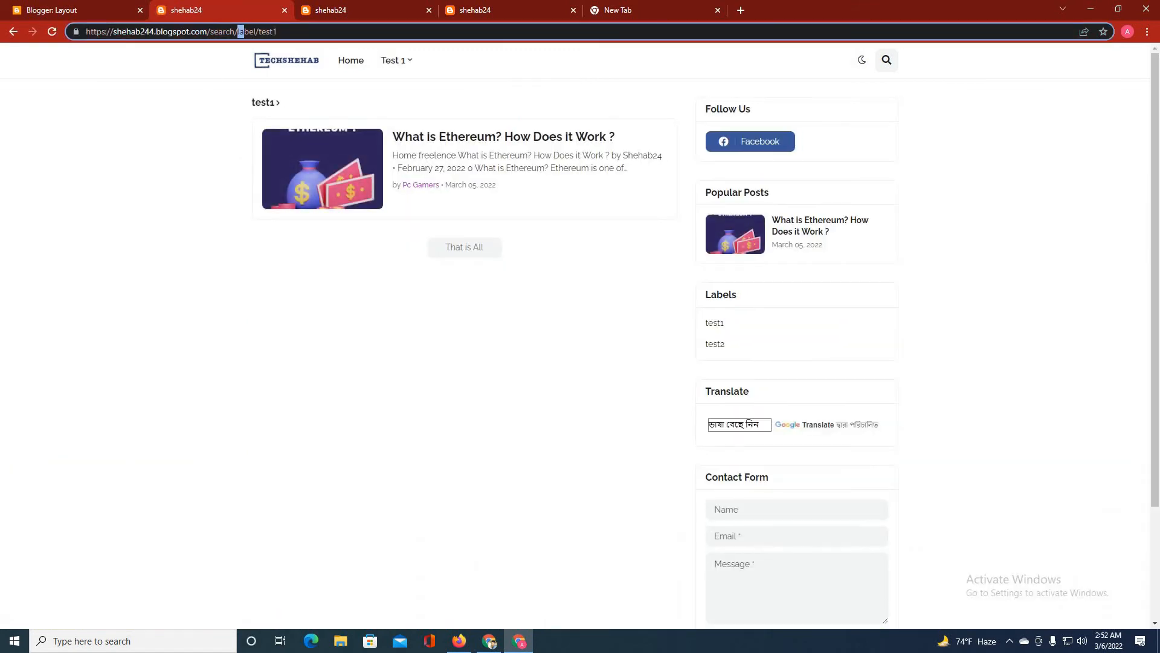
double_click(274, 32)
right_click(285, 37)
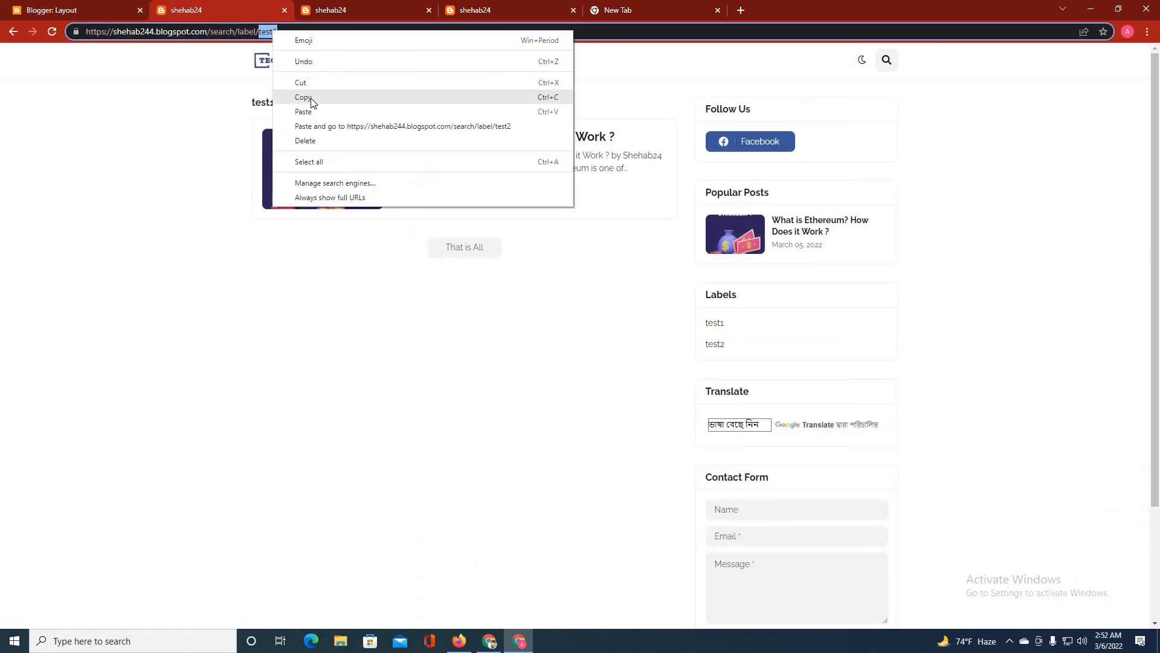
left_click(311, 97)
Replace the label in the Tips and Tricks widget's content code with the copied name test1, and save the widget
key("ctrl+1")
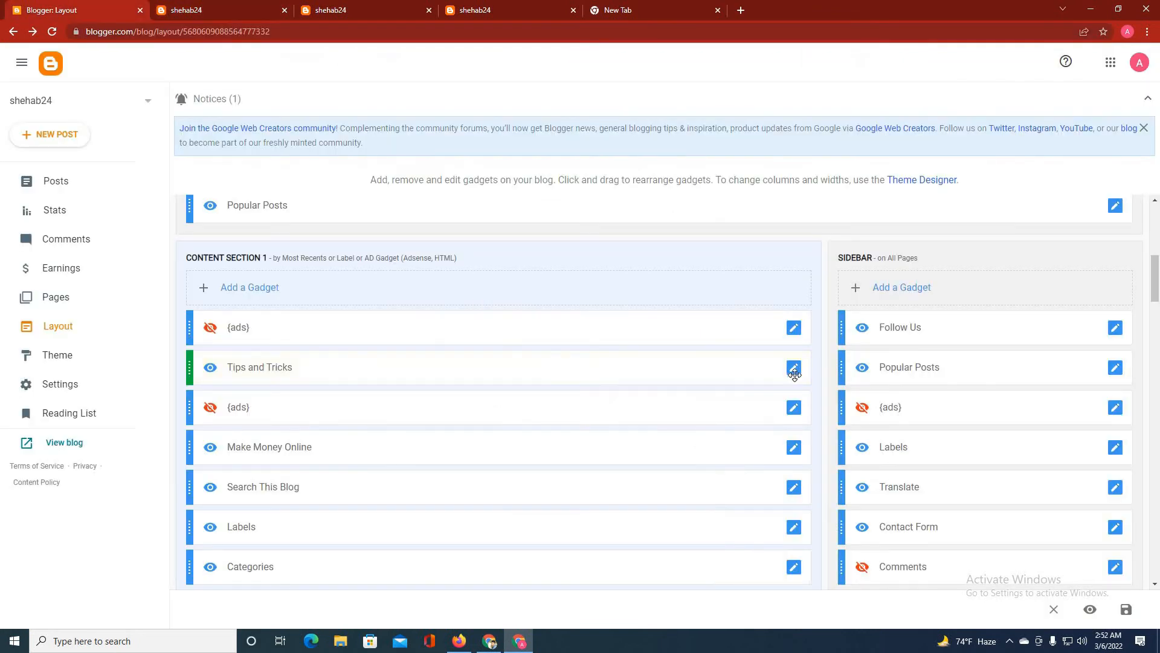
left_click(794, 368)
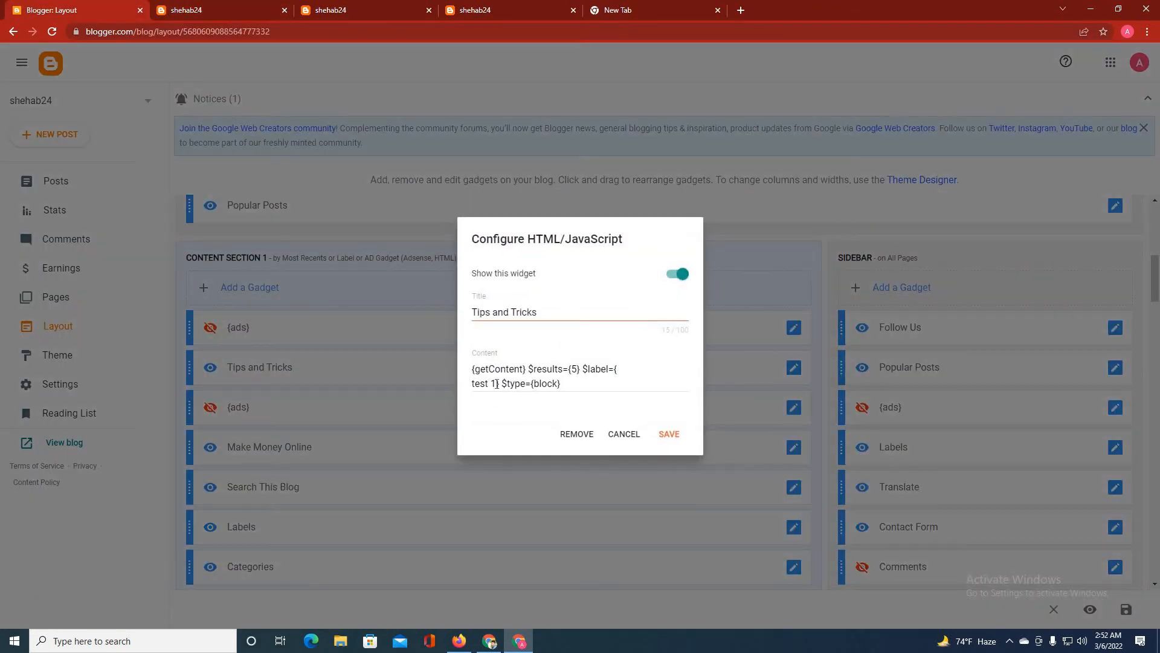
left_click_drag(497, 384, 440, 383)
key("ctrl+v")
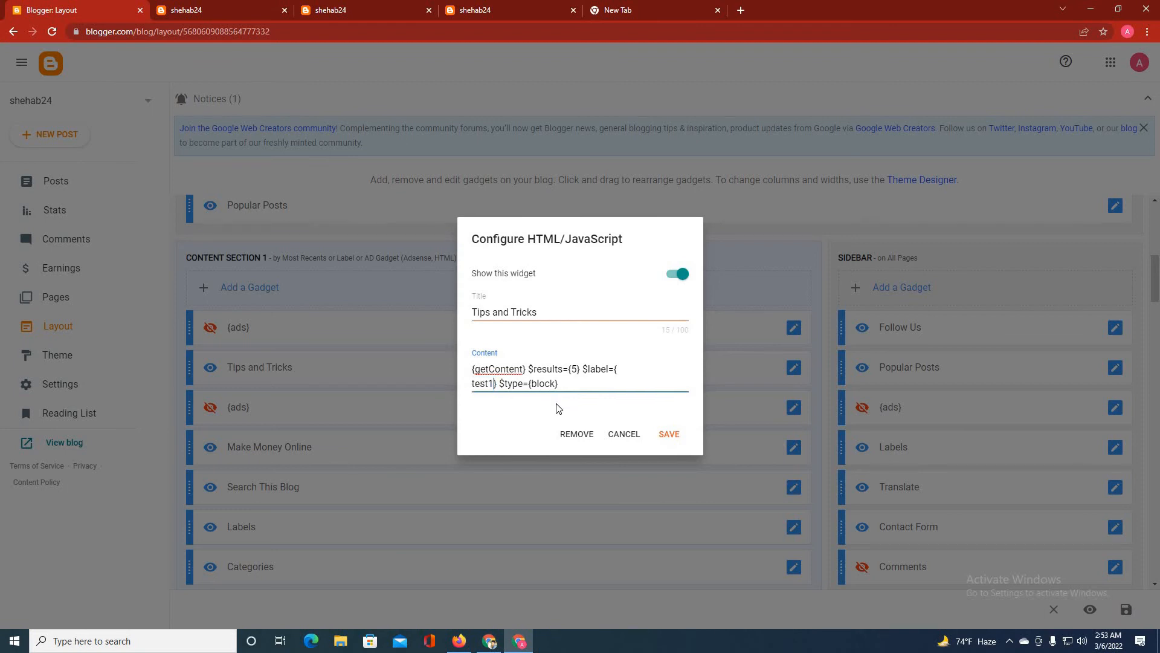
left_click(667, 434)
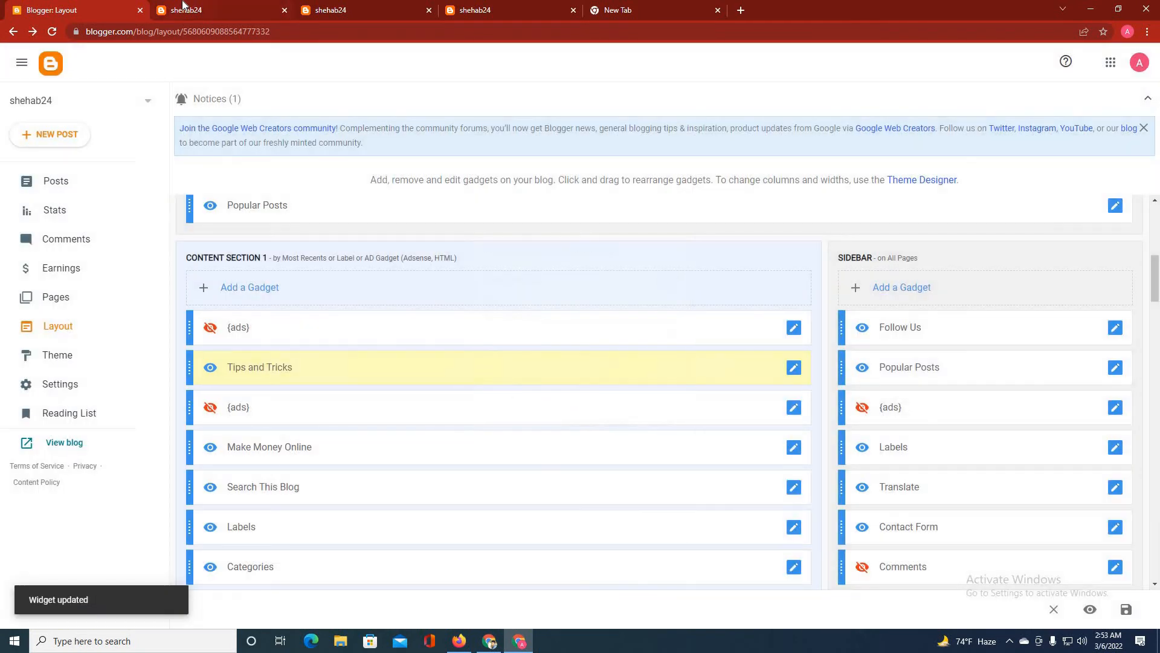
Reload the live blog, return to its home page, and check the Tips and Tricks section and the sections below it
left_click(185, 6)
left_click(53, 32)
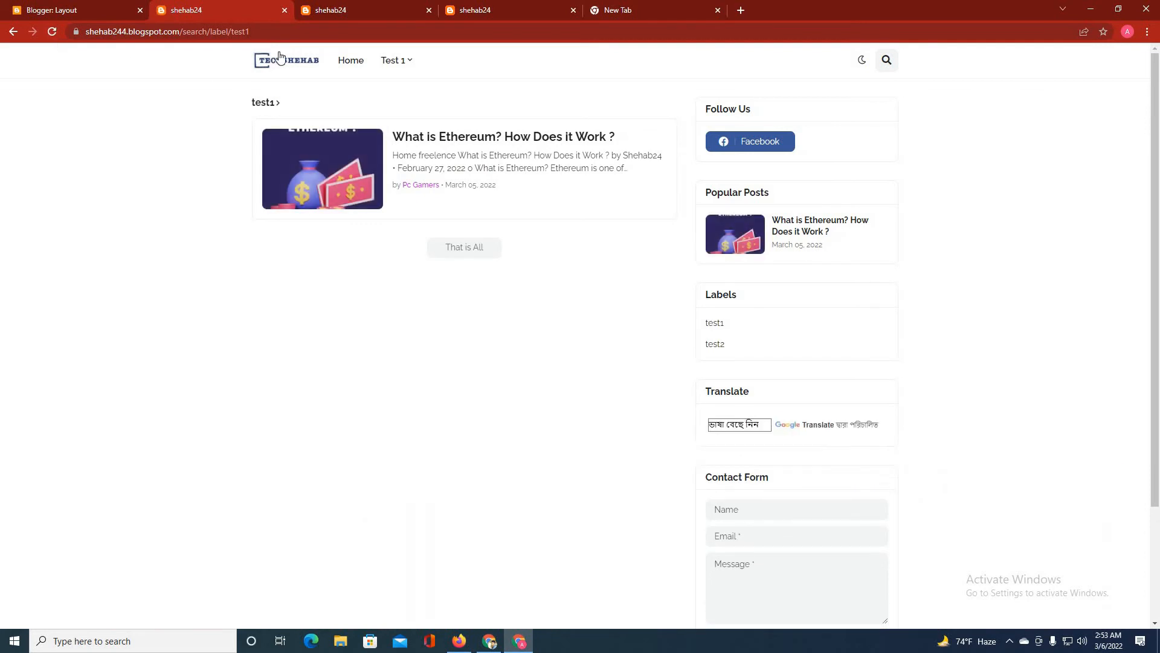
left_click(273, 59)
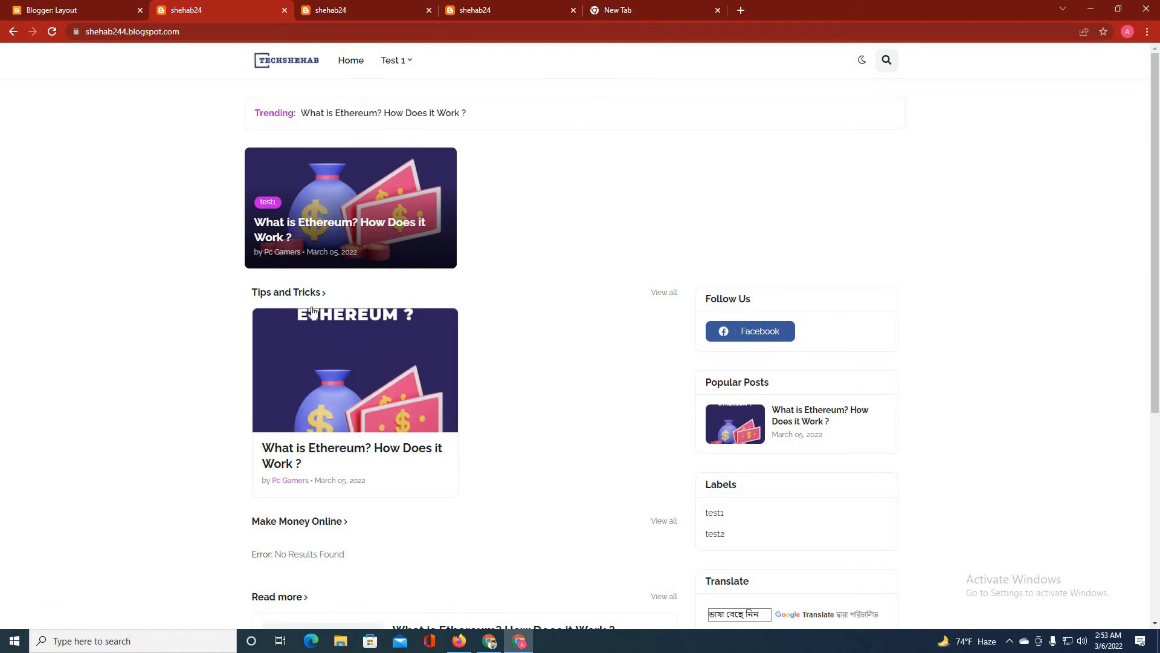
scroll(311, 310, "down", 2)
scroll(302, 327, "down", 1)
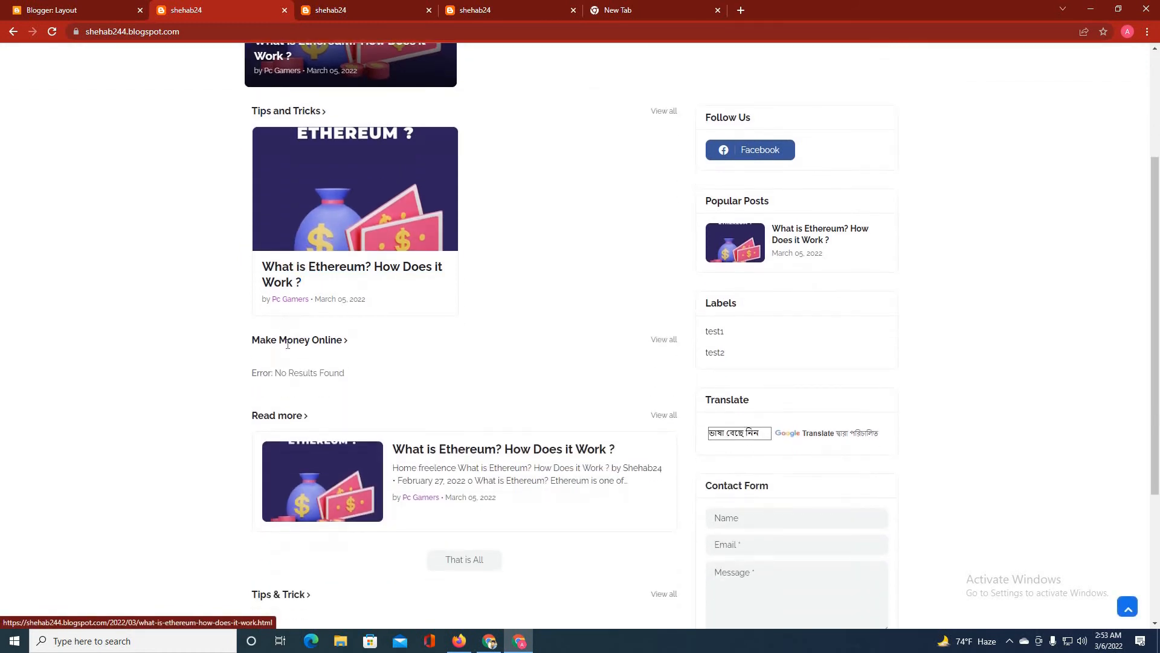
Review the label and title in the Make Money Online widget of Content Section 1, and save it without changes
key("ctrl+1")
scroll(472, 419, "down", 1)
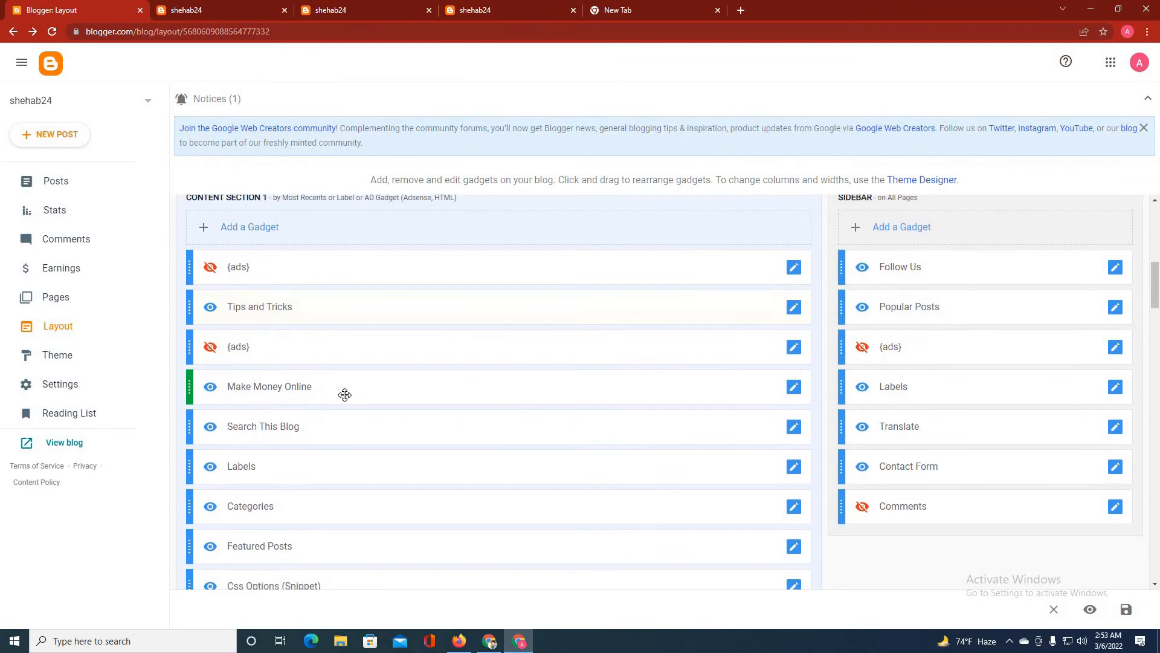
left_click(794, 387)
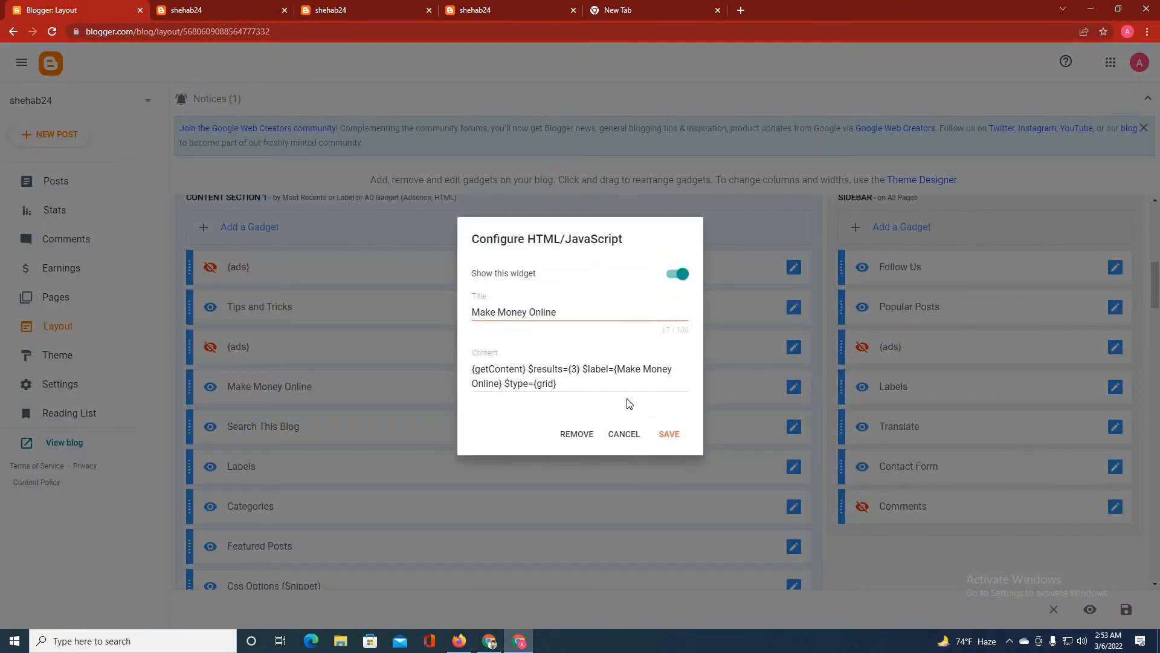
left_click_drag(667, 370, 617, 370)
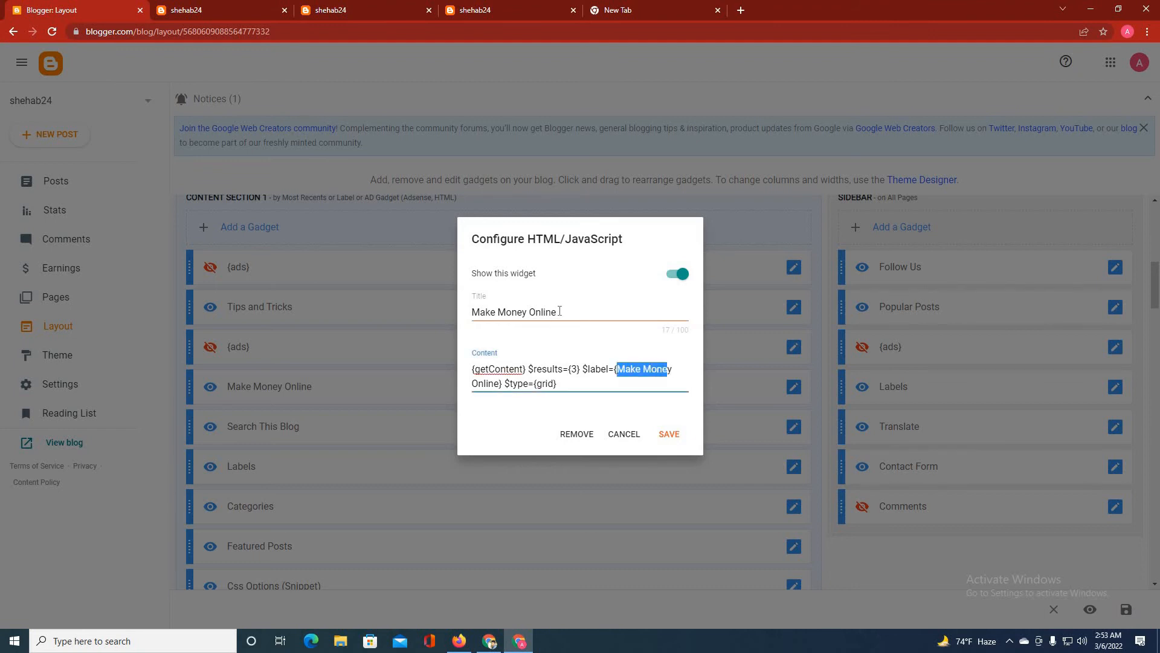
left_click_drag(560, 311, 472, 314)
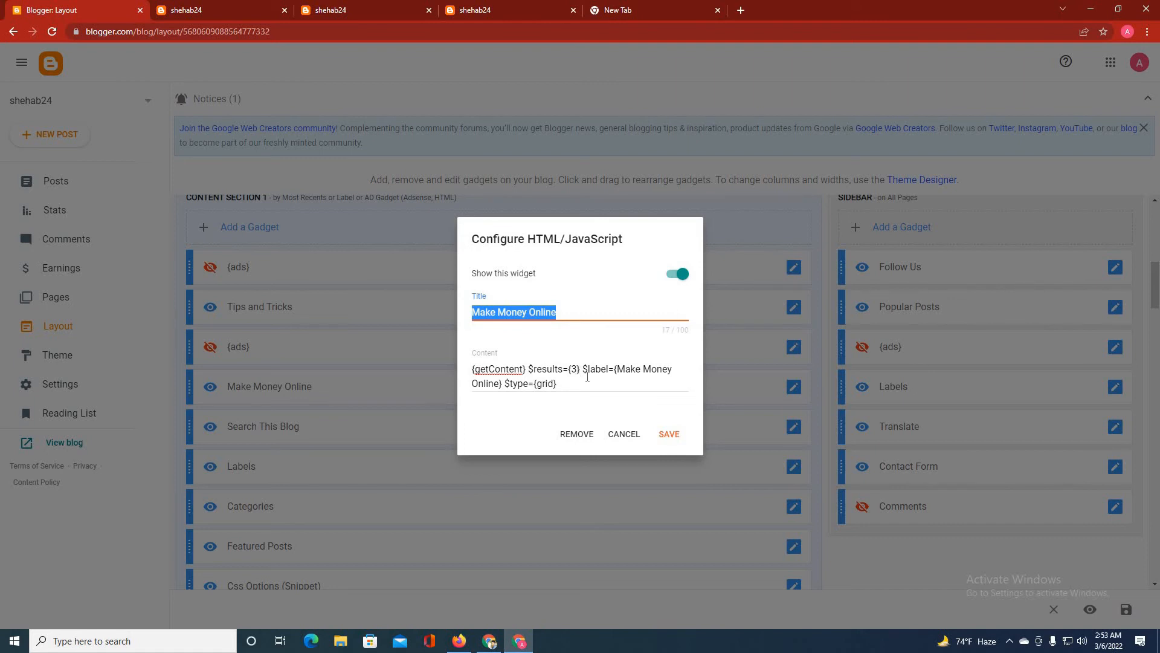
left_click(671, 435)
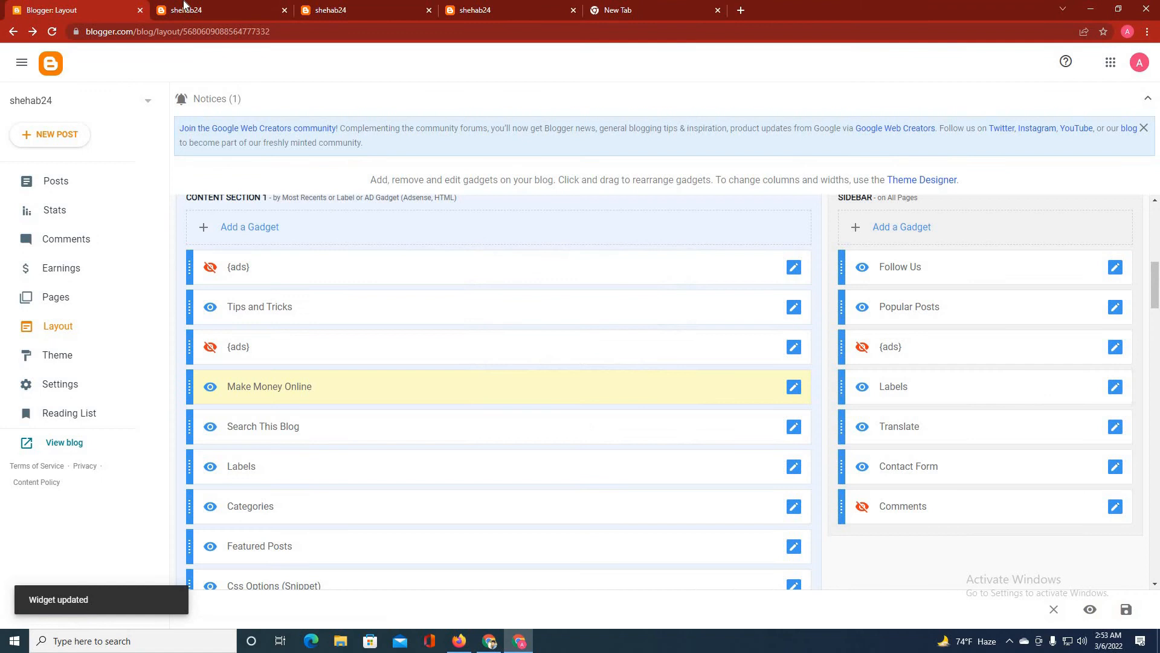
Compare the live blog's content sections with the techshehab blog's home page, and look through the Content Section 1 gadgets in the layout
left_click(186, 7)
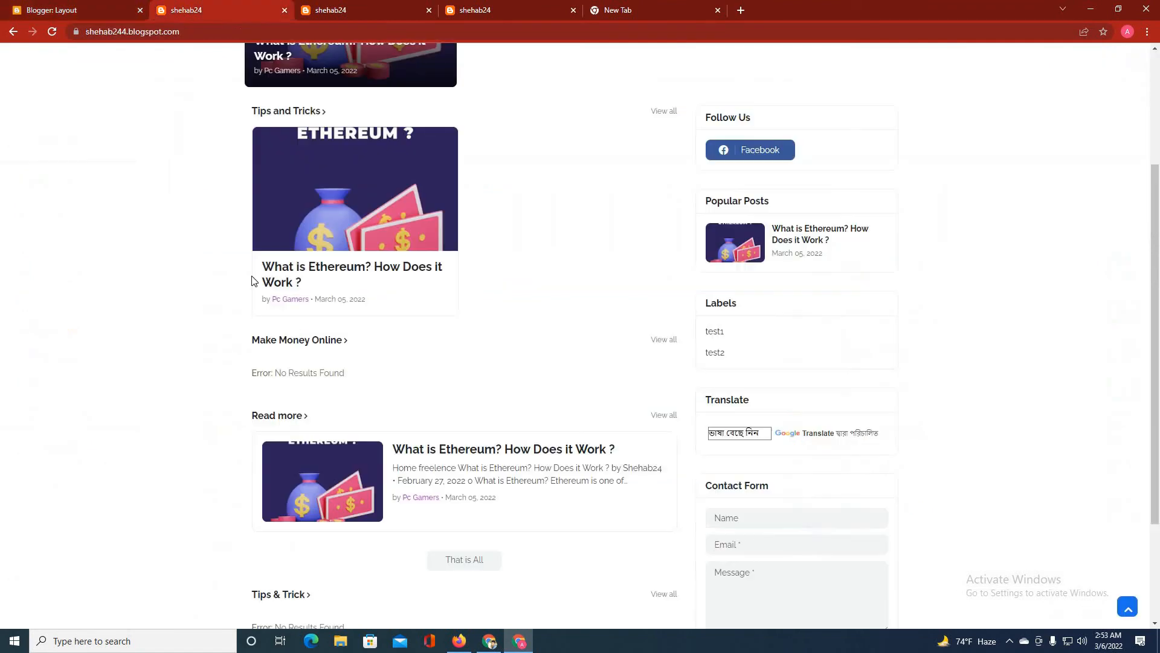
left_click(490, 641)
scroll(482, 367, "down", 2)
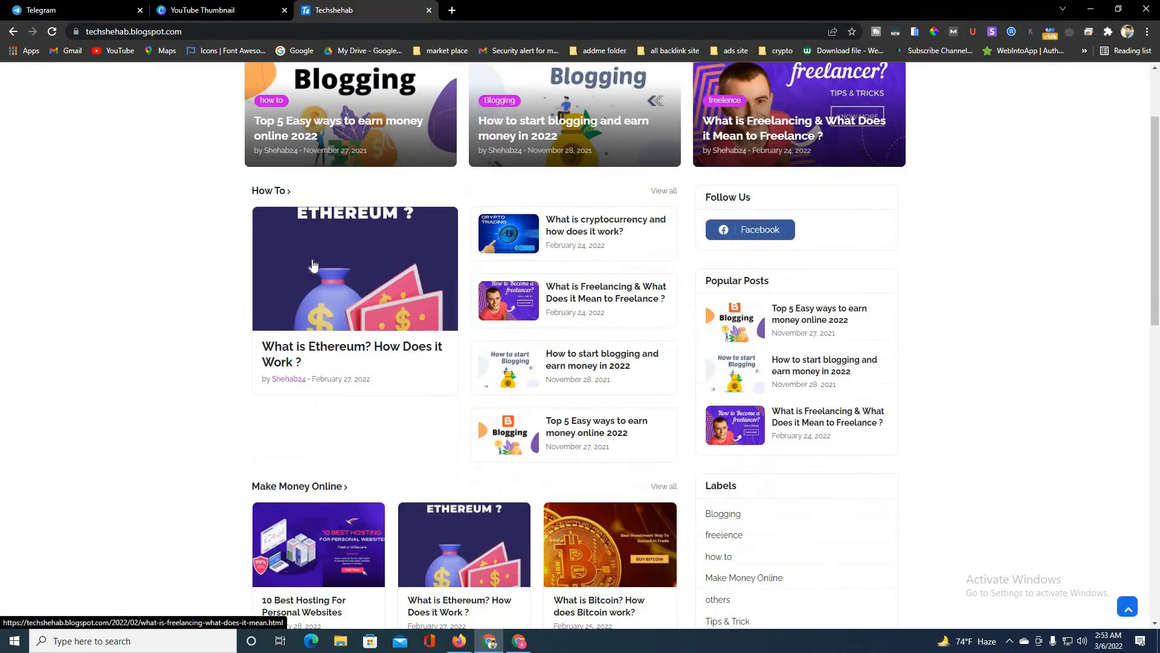
scroll(476, 363, "down", 3)
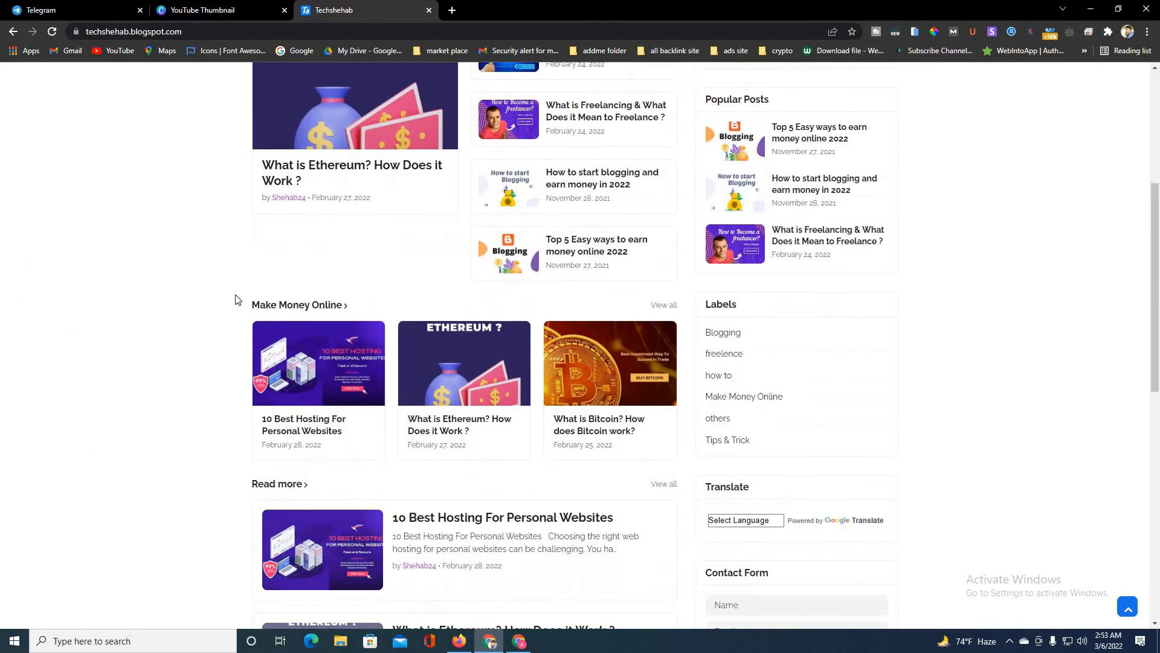
left_click(514, 640)
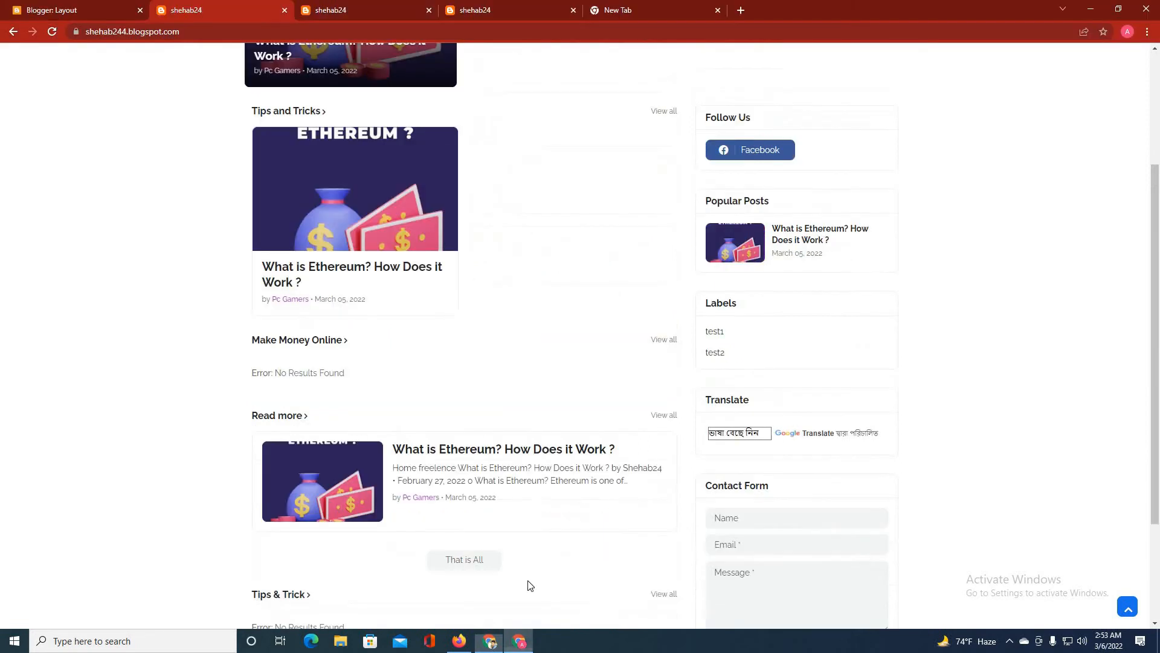
scroll(345, 303, "down", 3)
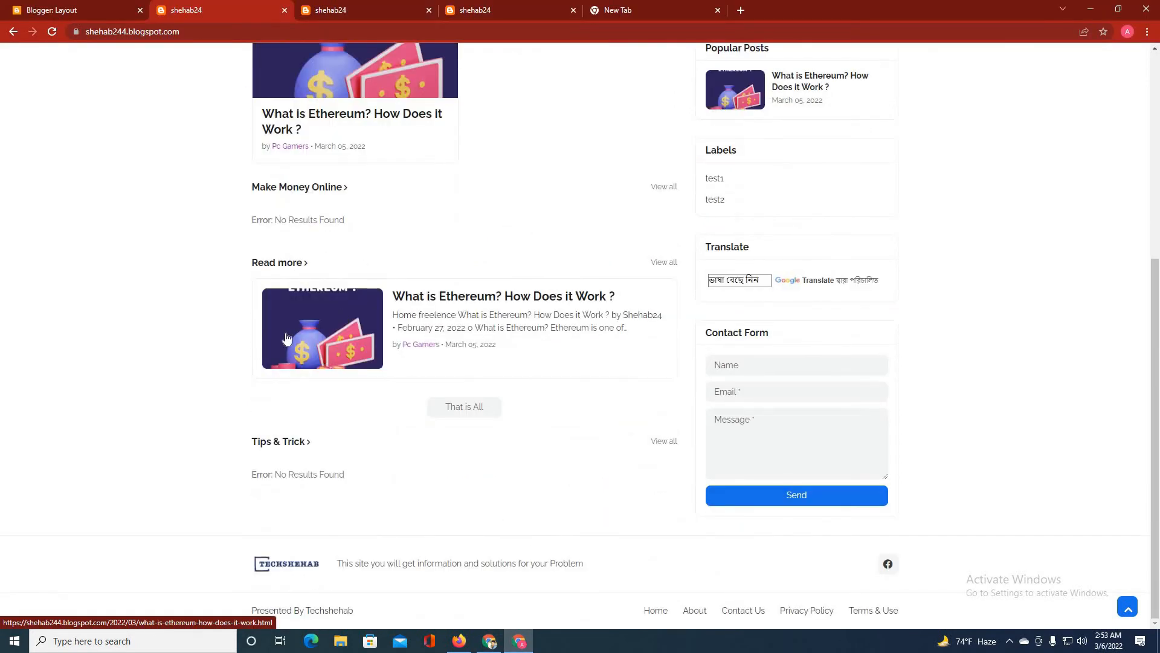
left_click(87, 5)
scroll(345, 380, "down", 3)
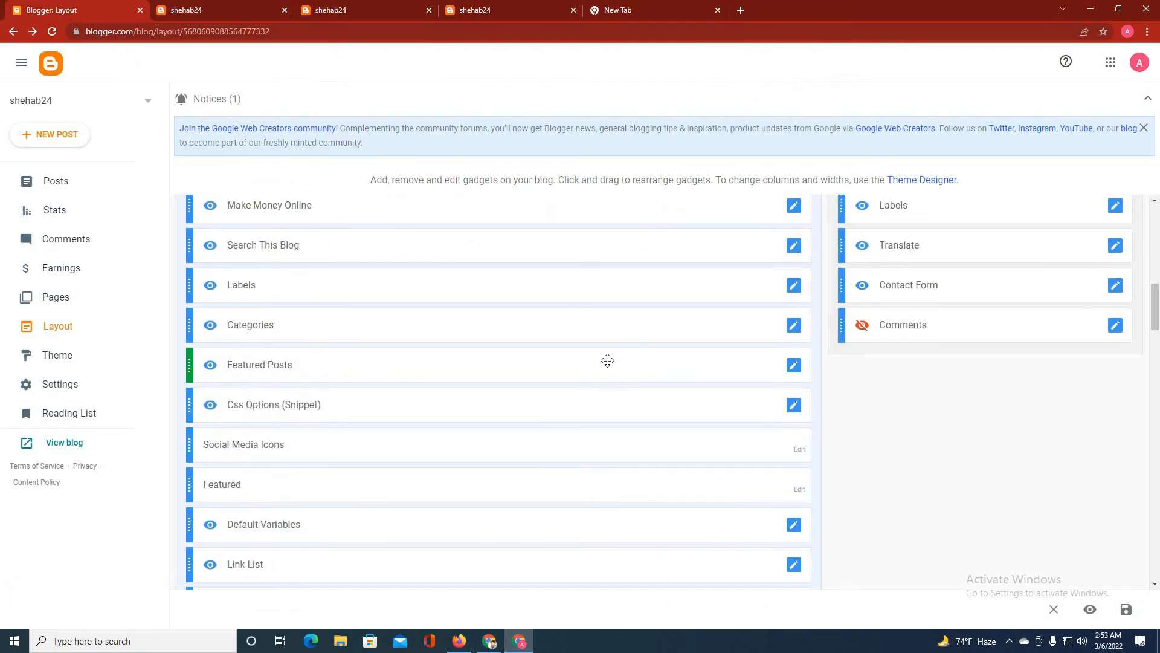
Review the title and content code of the Tips and Tricks widget in Content Section 1, and close it without saving
scroll(664, 333, "up", 2)
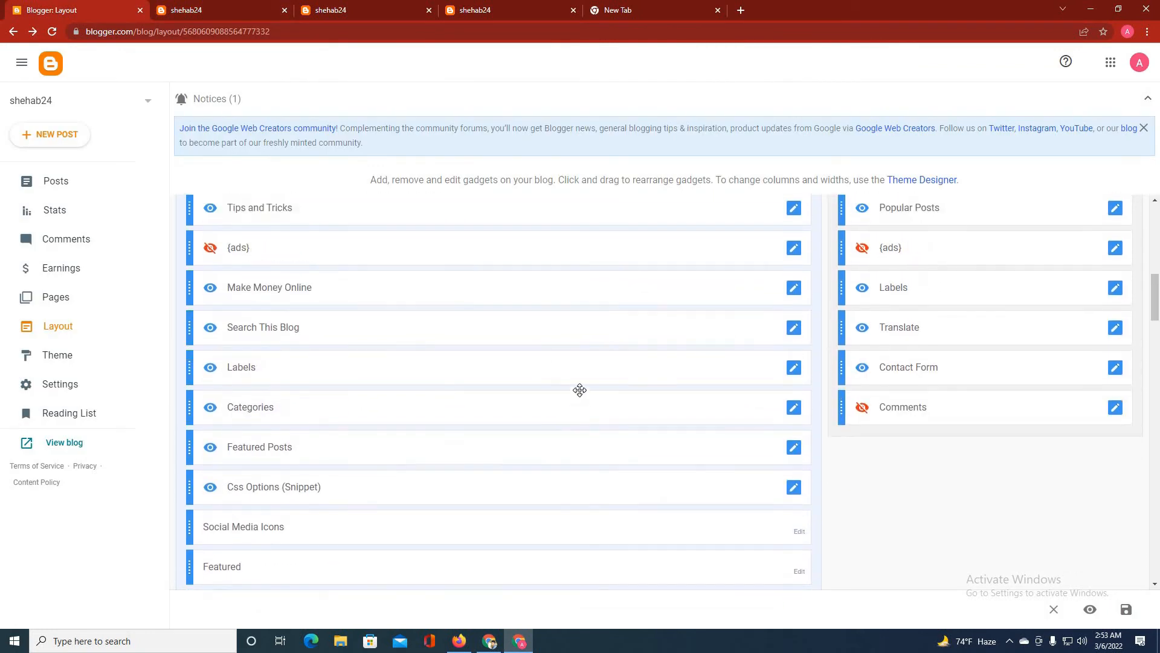
scroll(580, 389, "up", 2)
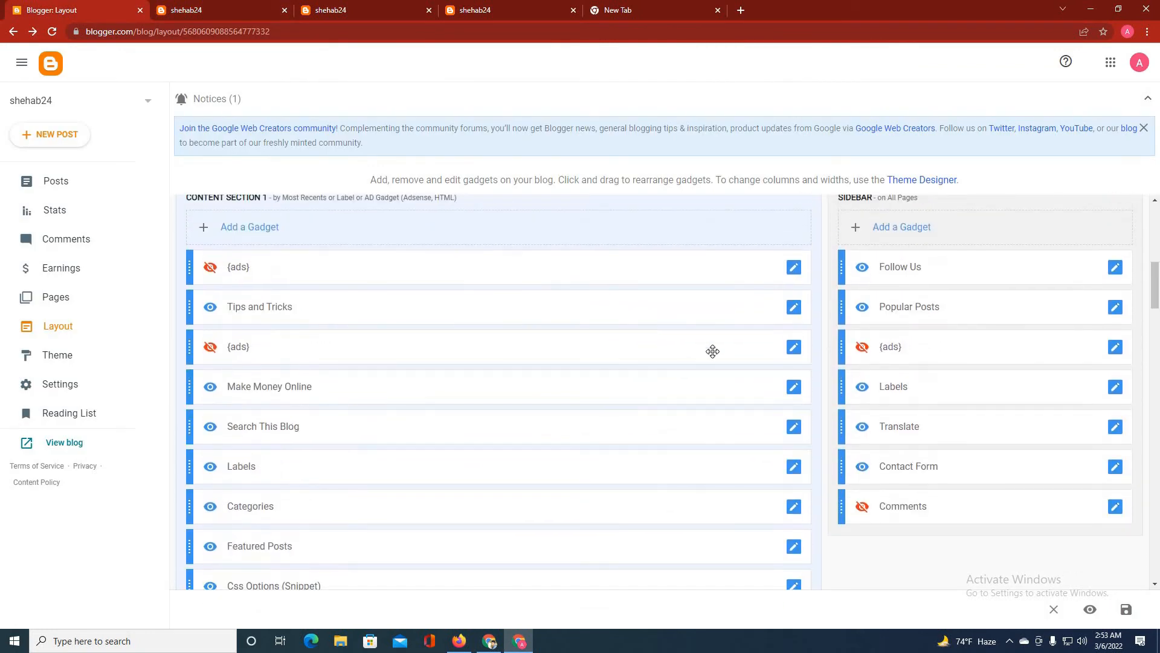
left_click(793, 309)
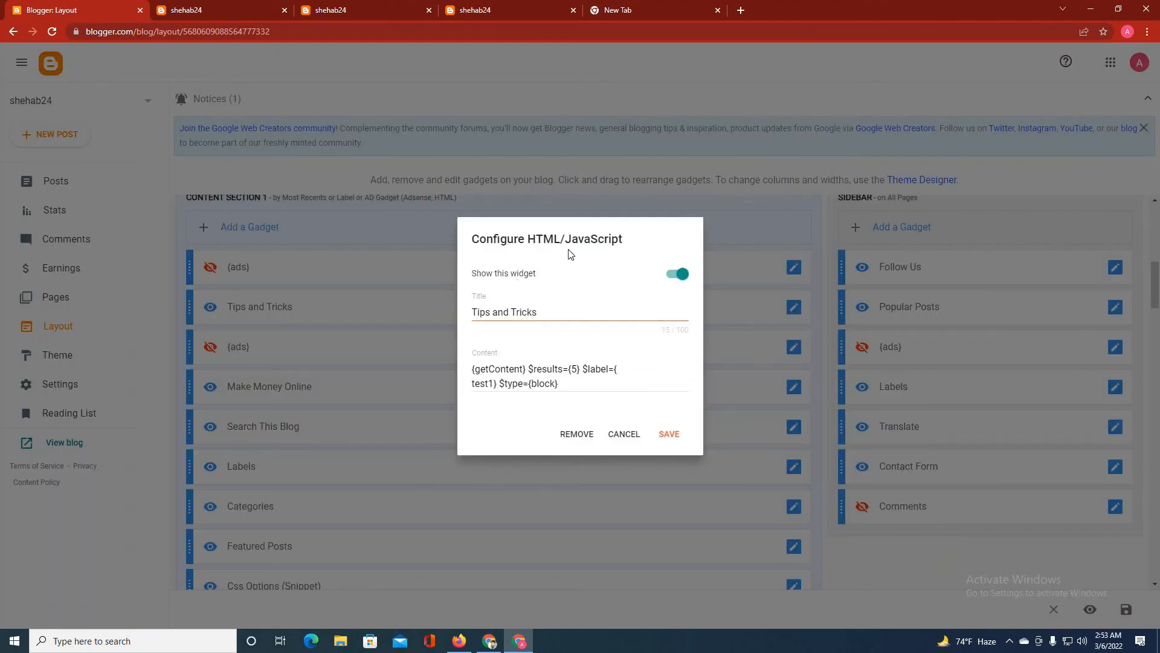
triple_click(528, 316)
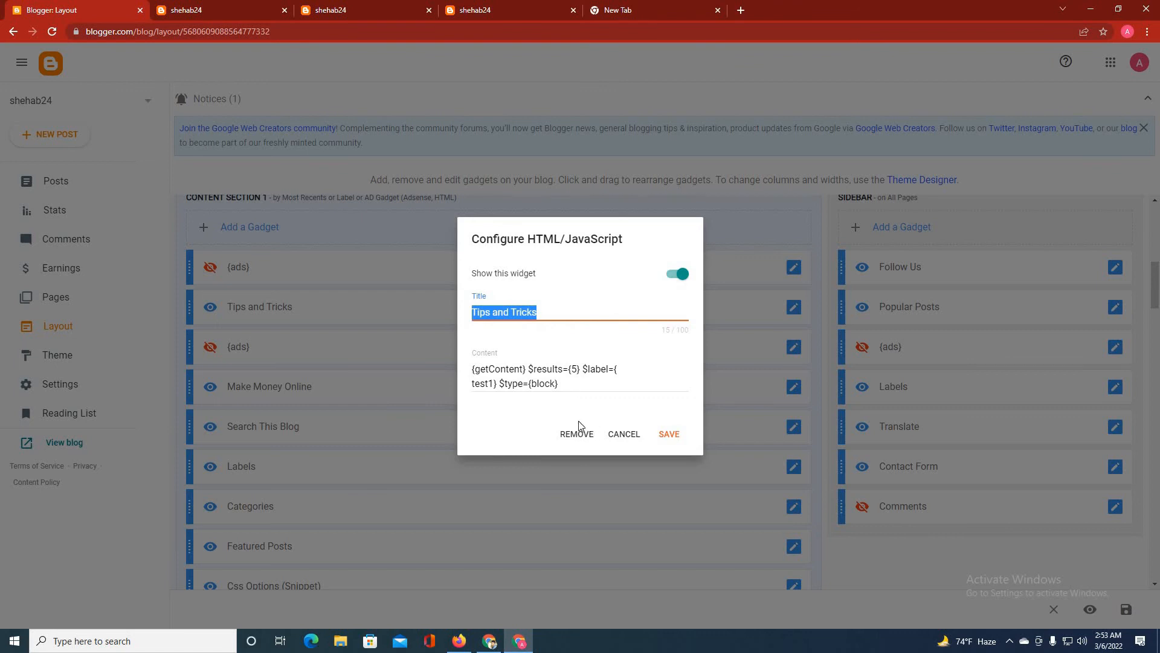
left_click(638, 437)
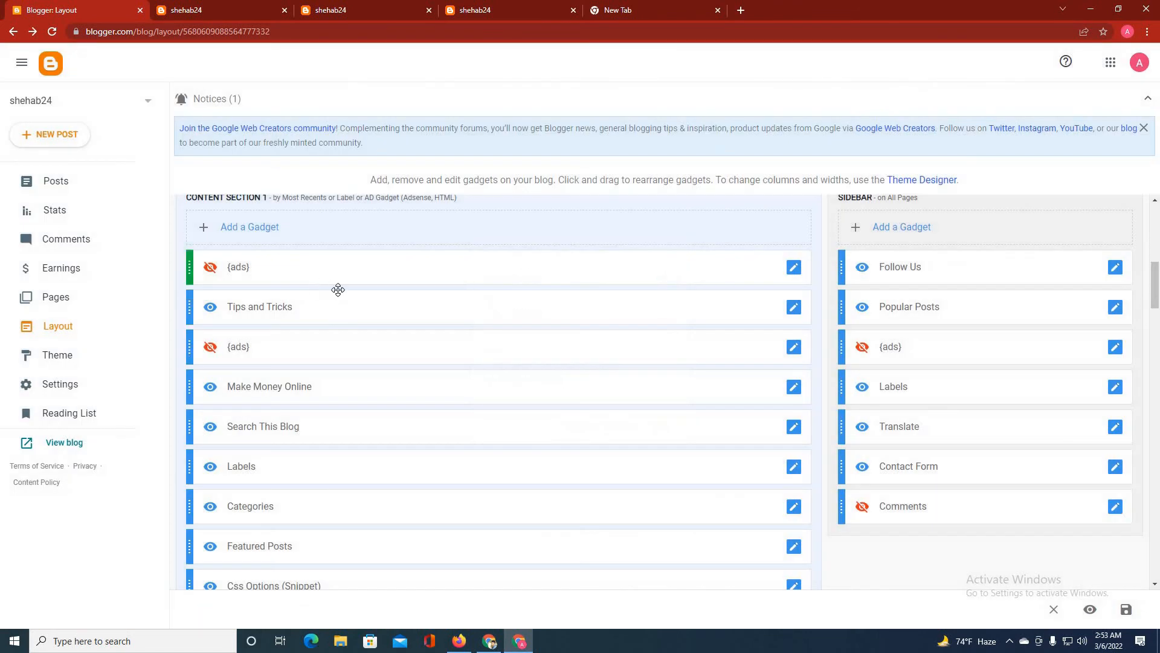
View the blank HTML/JavaScript gadget form for Content Section 1 and the Tips and Tricks widget's content code, cancelling both
scroll(314, 308, "up", 1)
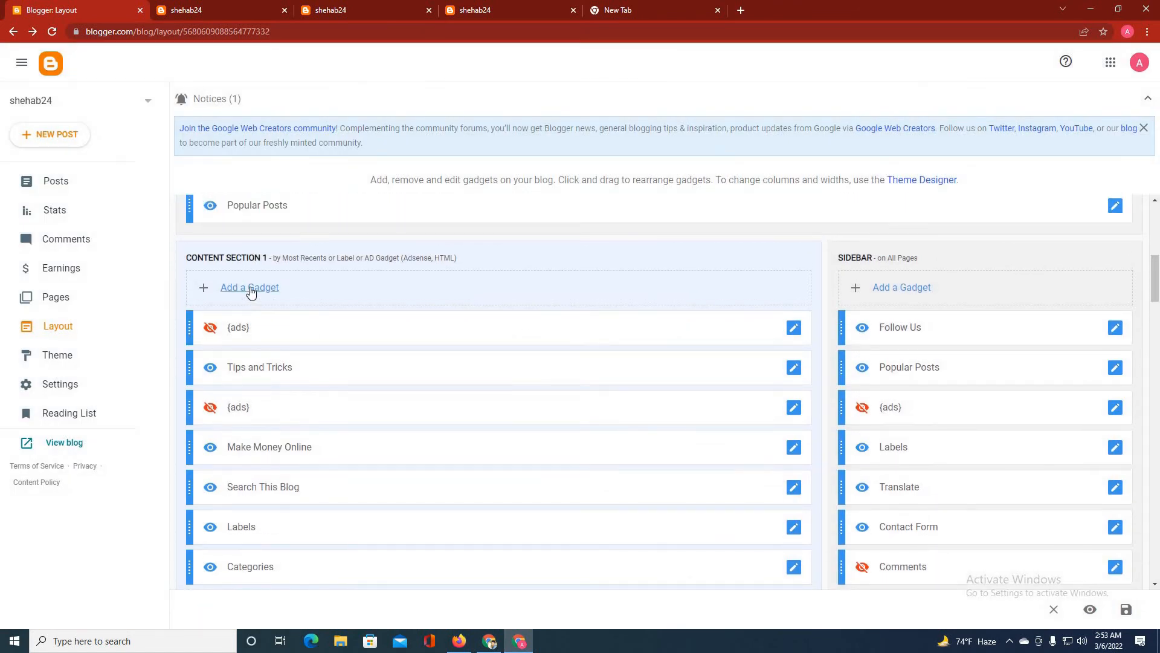
left_click(250, 289)
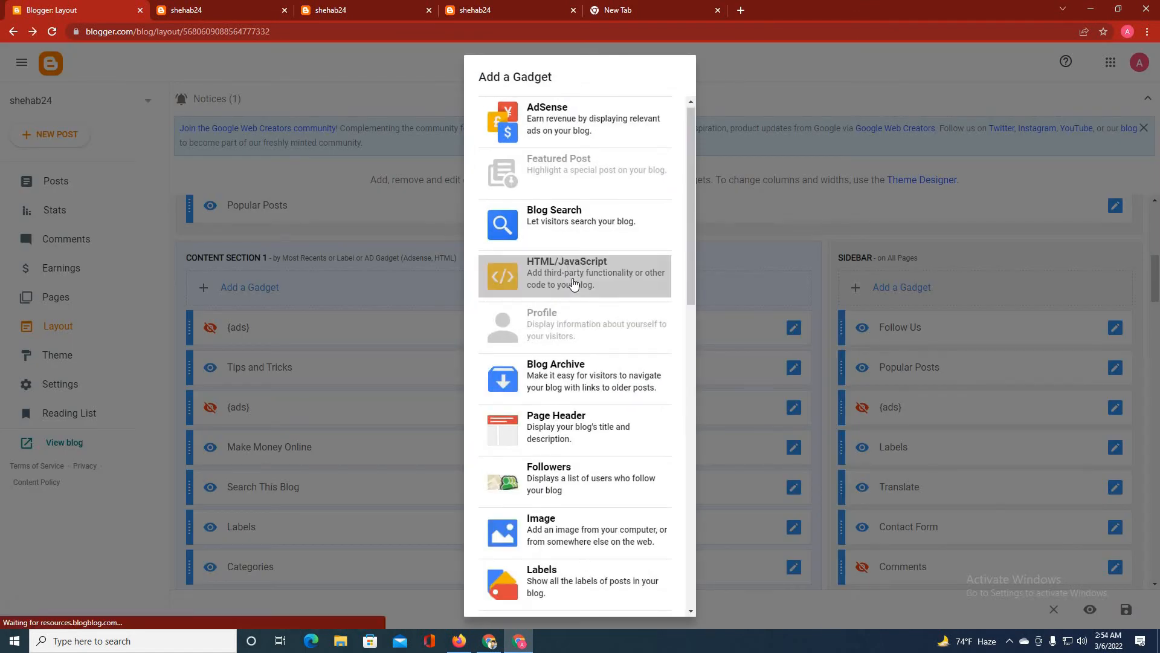
left_click(573, 283)
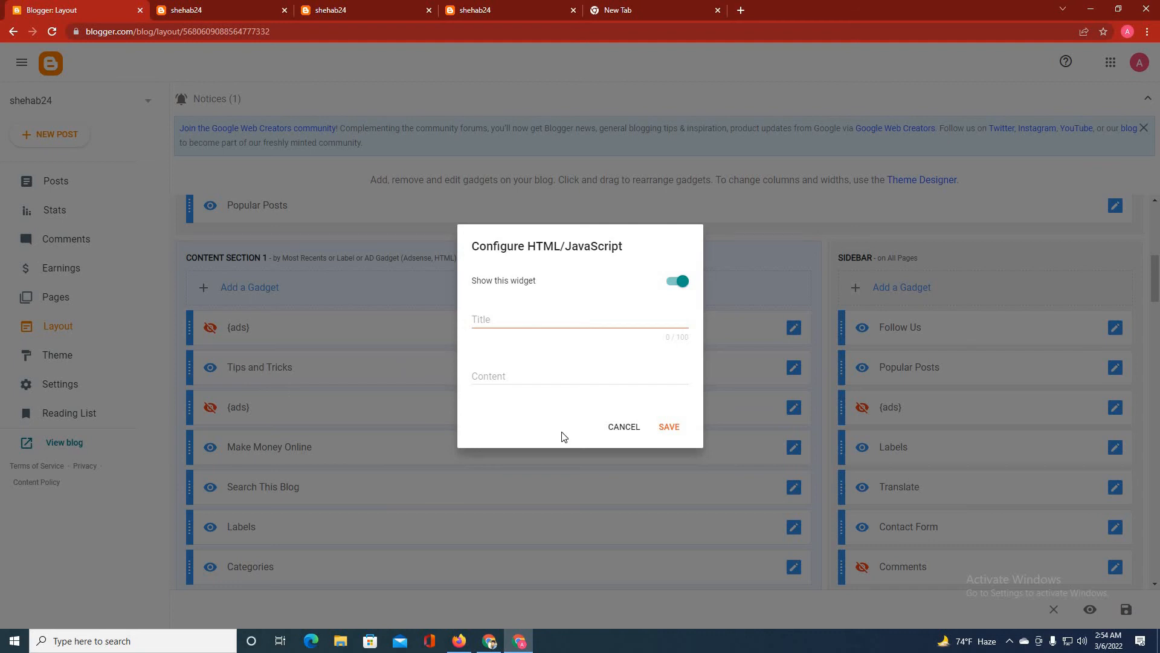
left_click(623, 428)
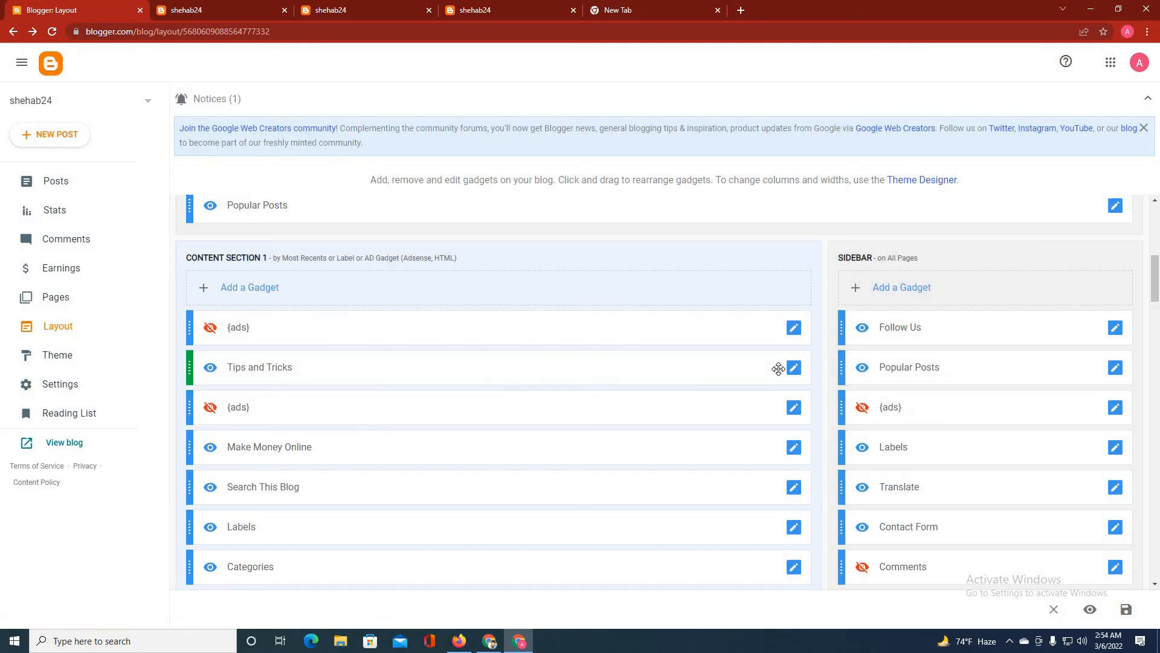
left_click(793, 372)
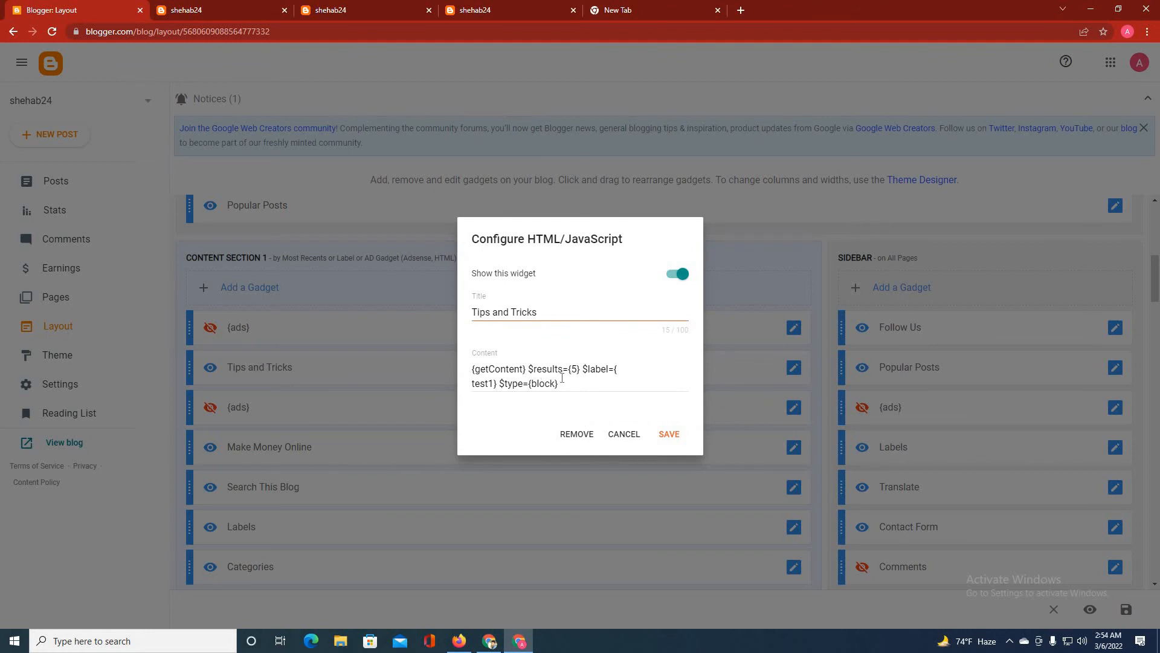
left_click(612, 439)
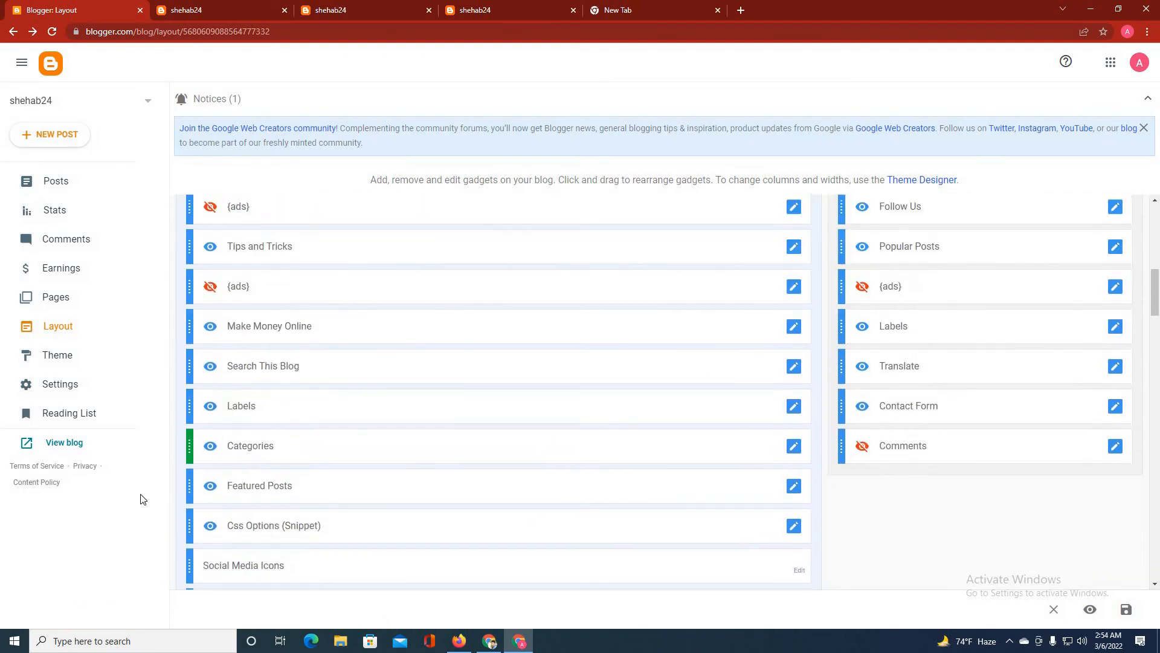
Look through the live blog's home page, checking the sidebar widgets from Follow Us to the Contact Form
left_click(193, 15)
scroll(849, 321, "up", 10)
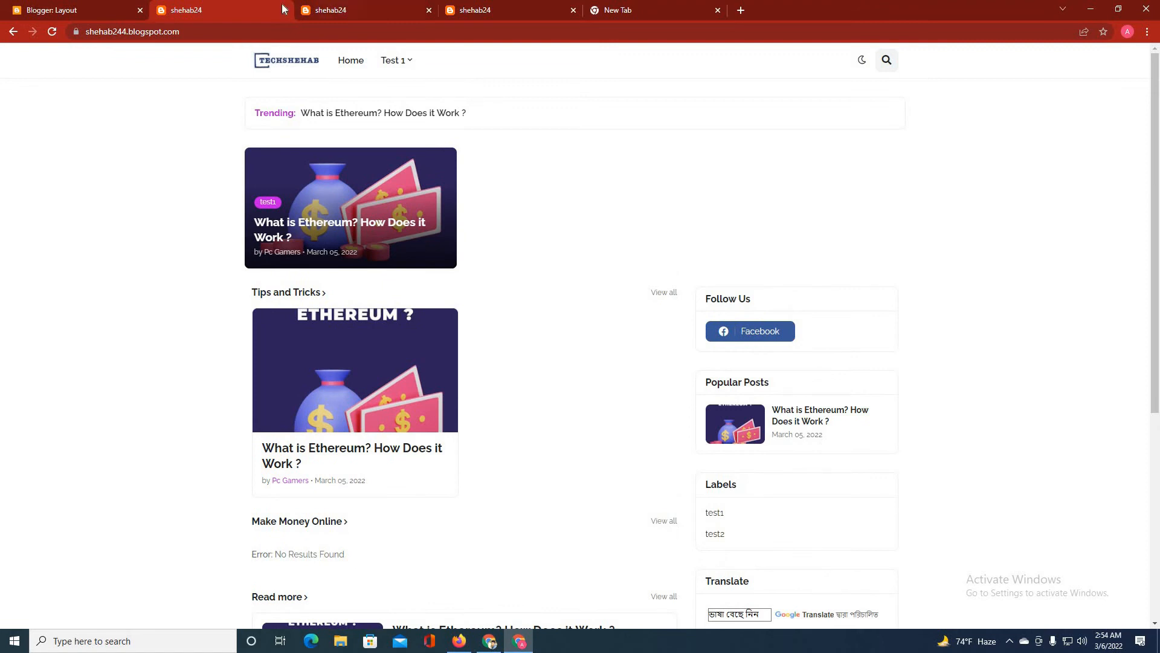
scroll(738, 350, "down", 1)
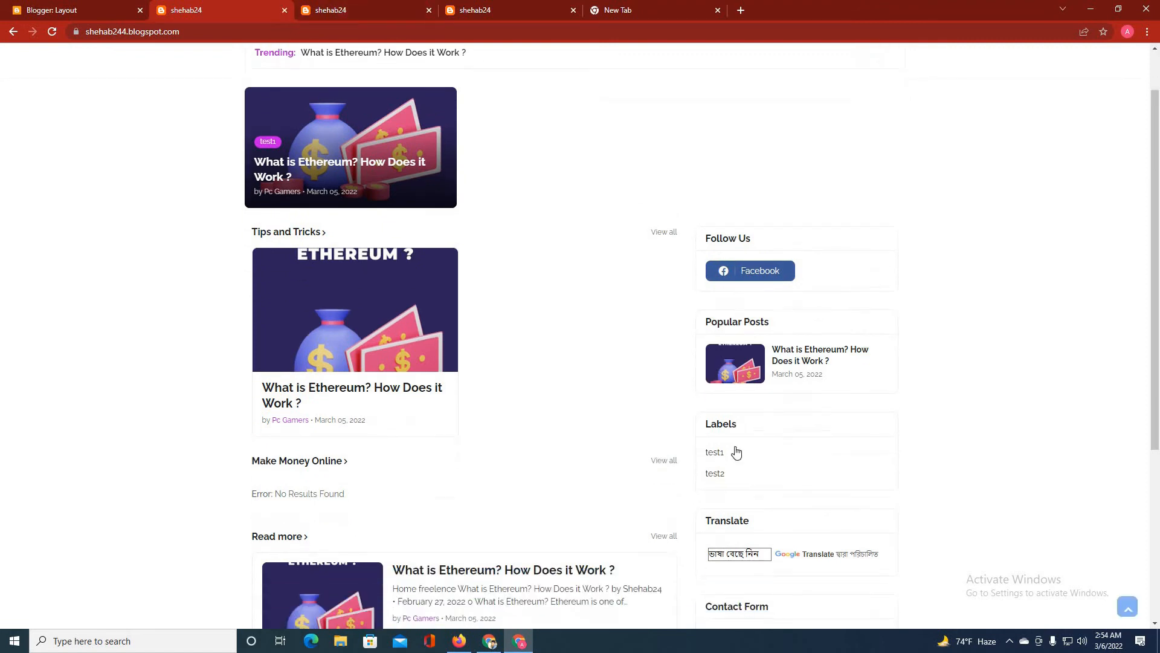
scroll(745, 464, "down", 3)
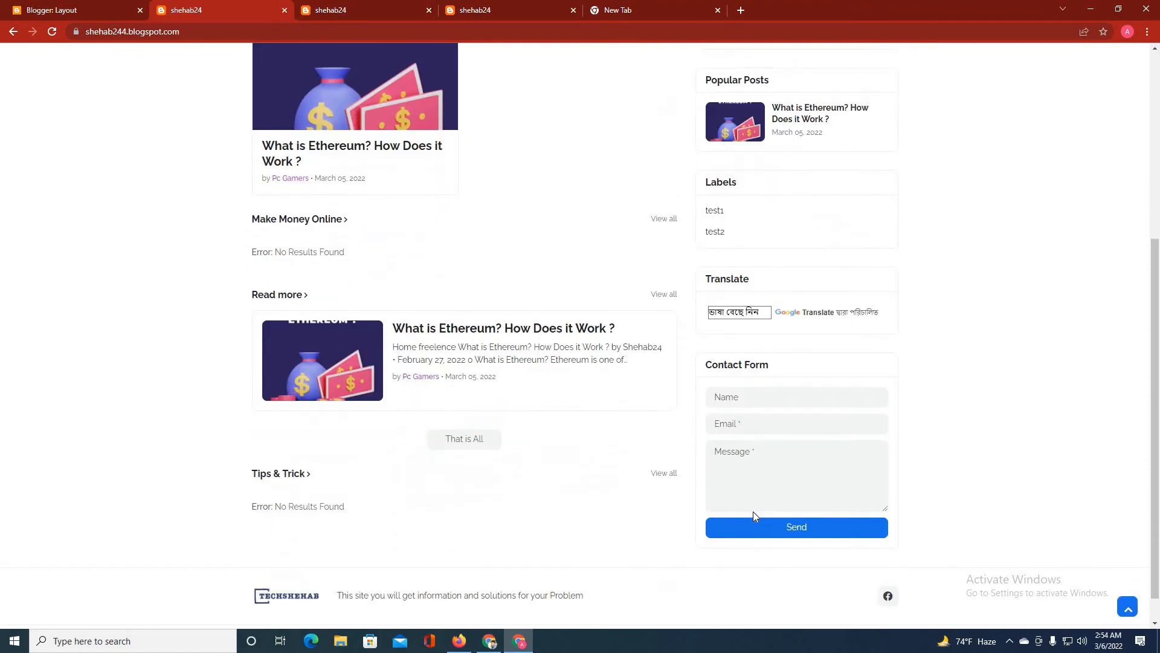
Turn off the display of the sidebar's Follow Us widget in the blog layout, and save the widget
left_click(66, 9)
scroll(985, 302, "up", 3)
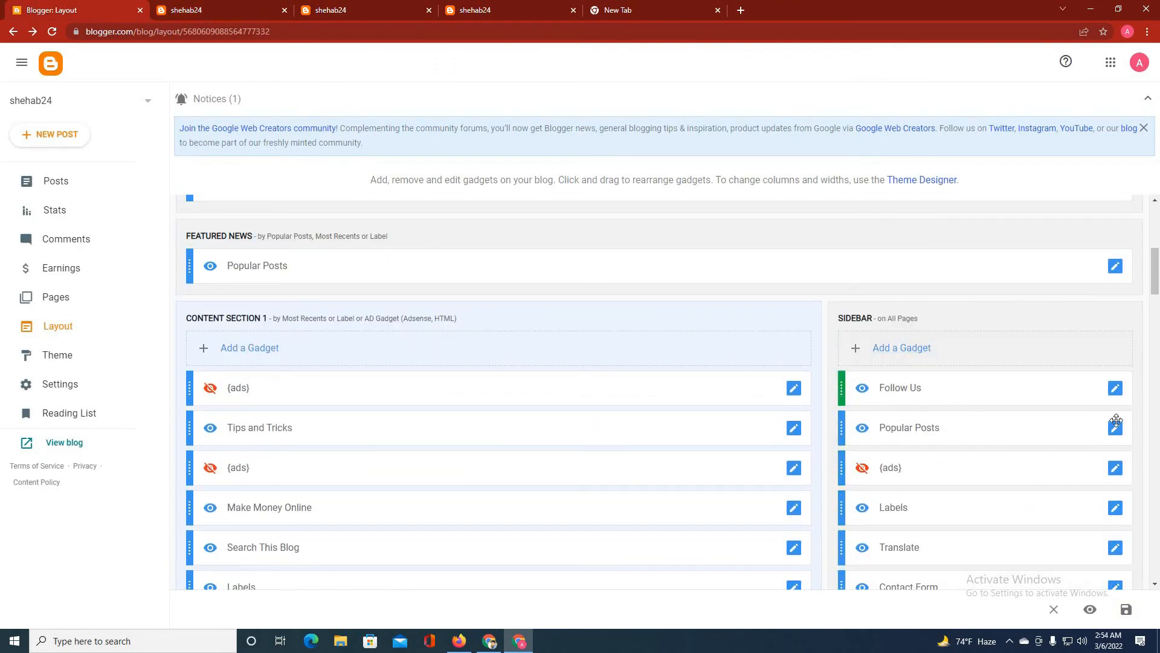
left_click(1115, 390)
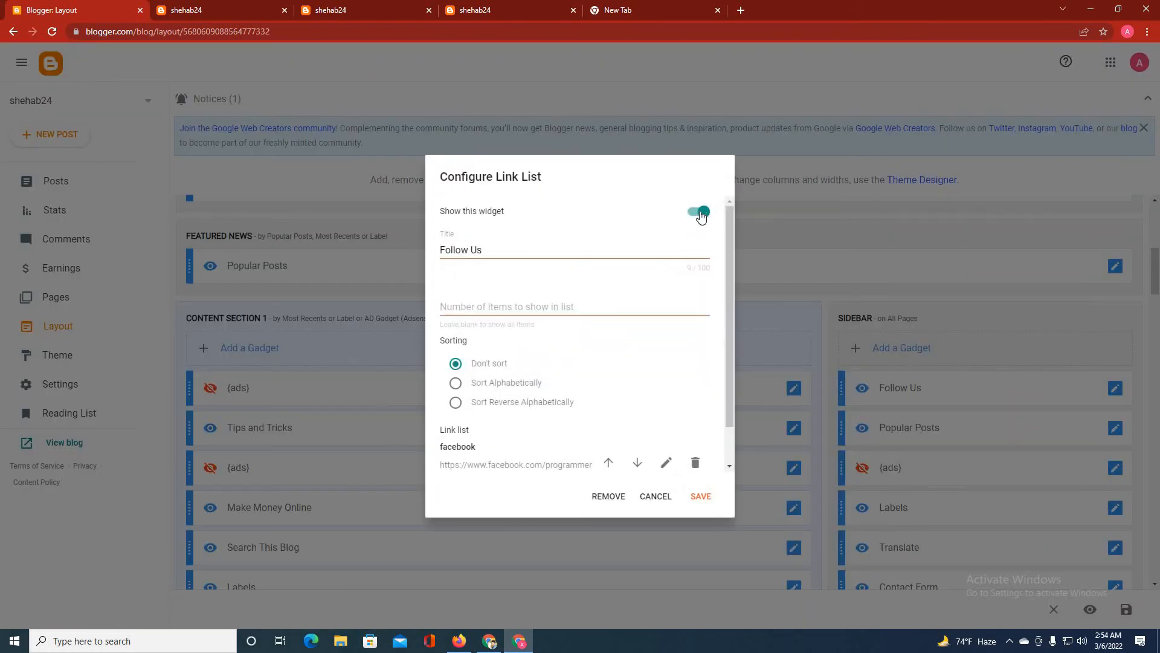
left_click(700, 211)
left_click(700, 495)
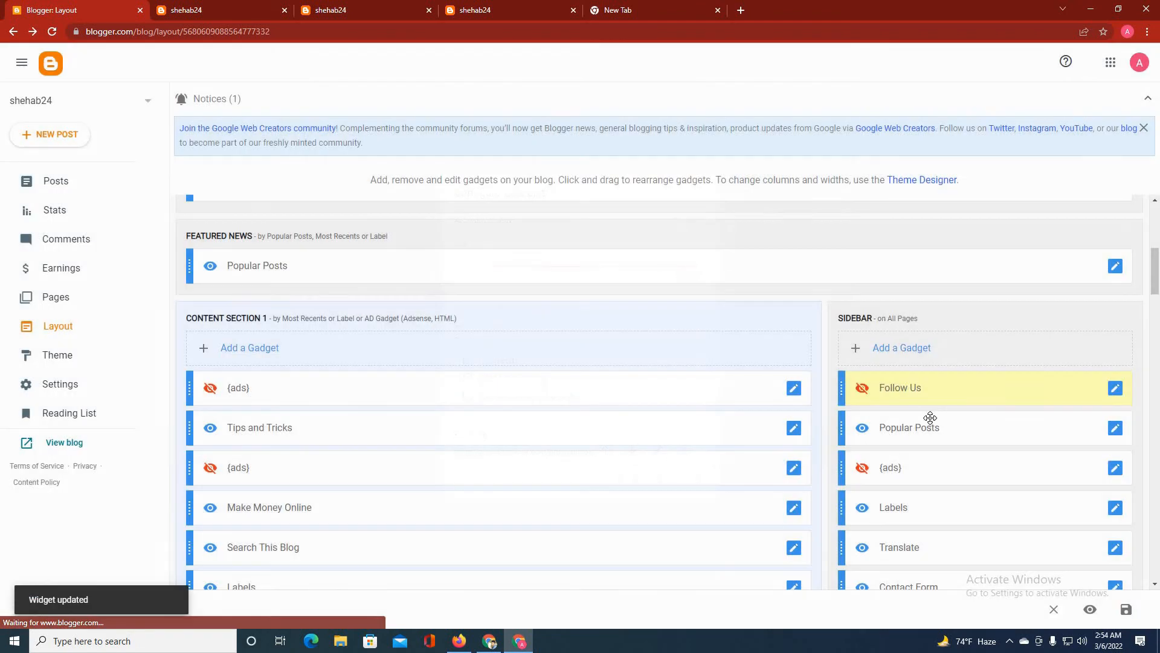
Browse the gadgets available for the sidebar, and close the list without adding one
left_click(897, 350)
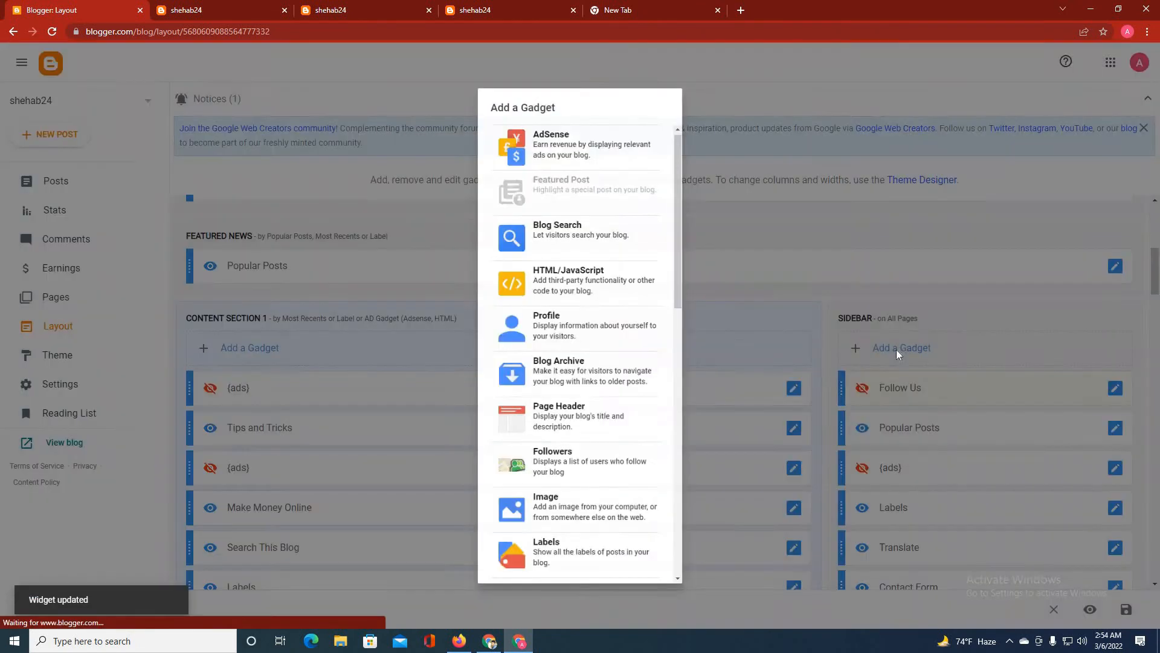
scroll(564, 174, "down", 6)
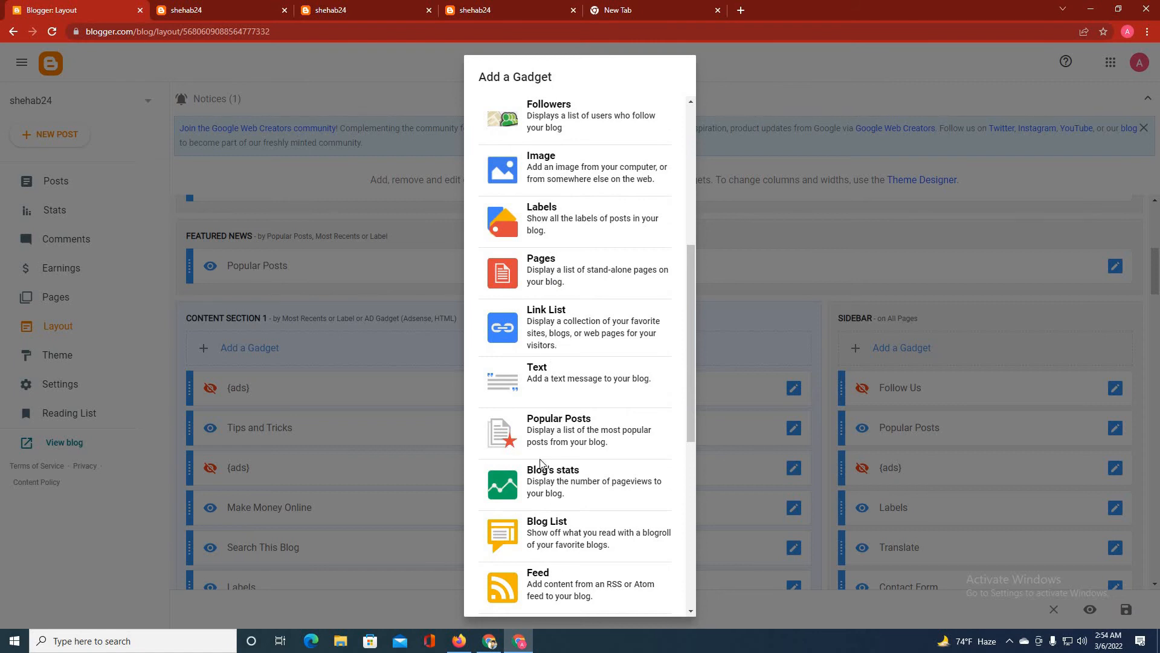
scroll(565, 350, "up", 2)
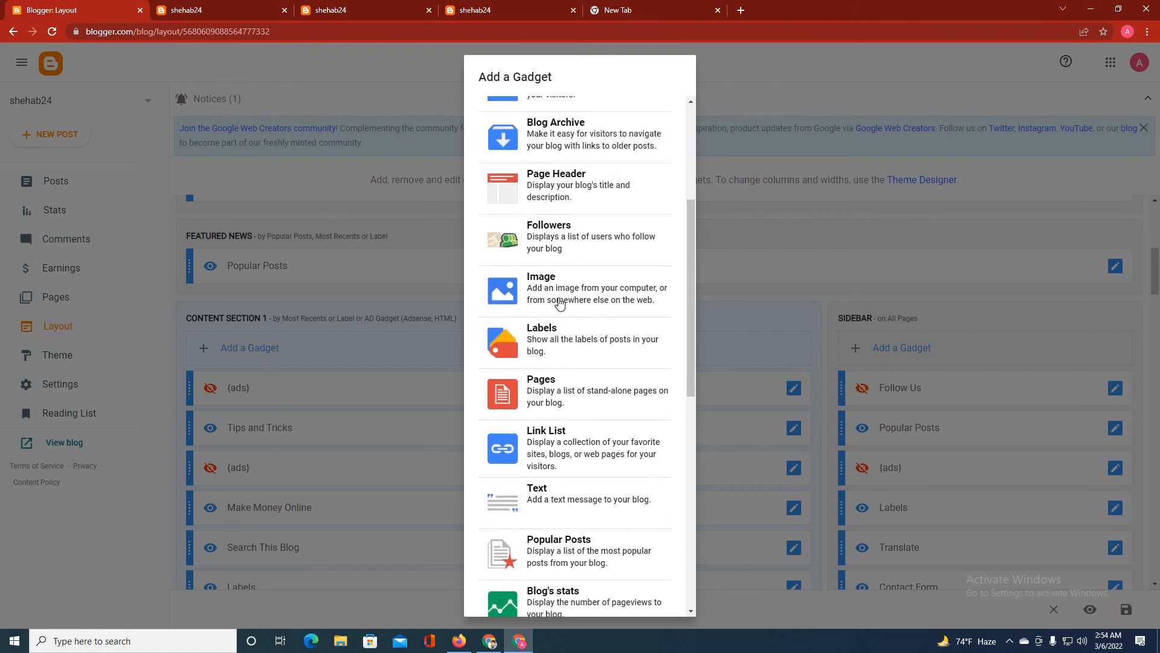
scroll(574, 362, "up", 1)
scroll(585, 304, "up", 3)
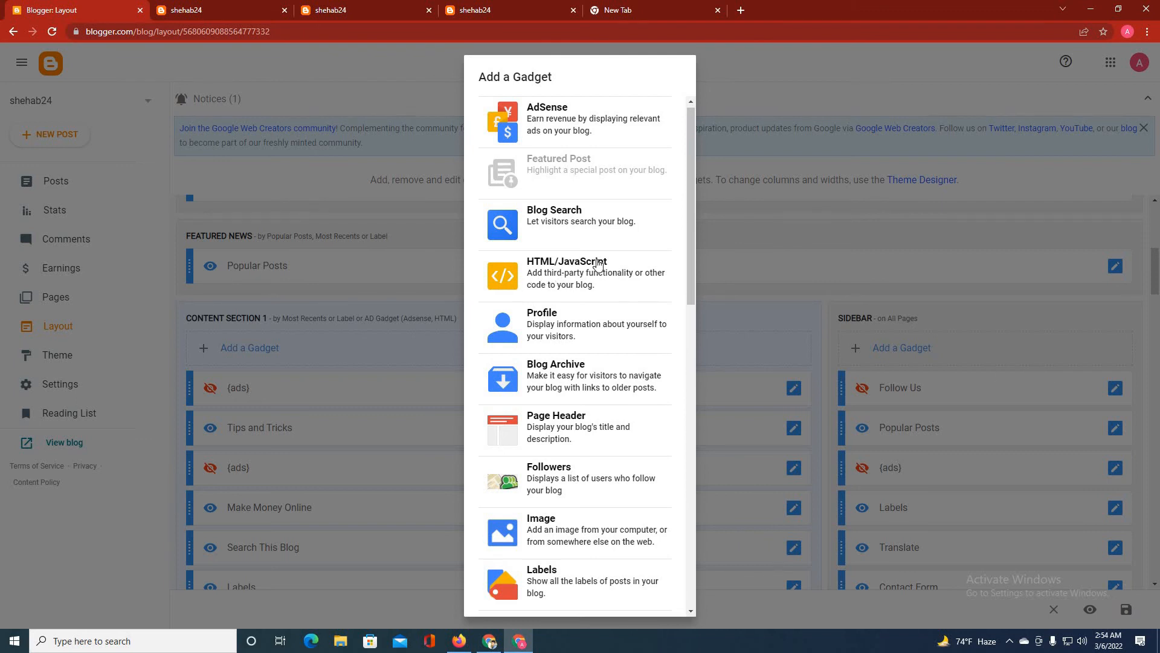
left_click(842, 377)
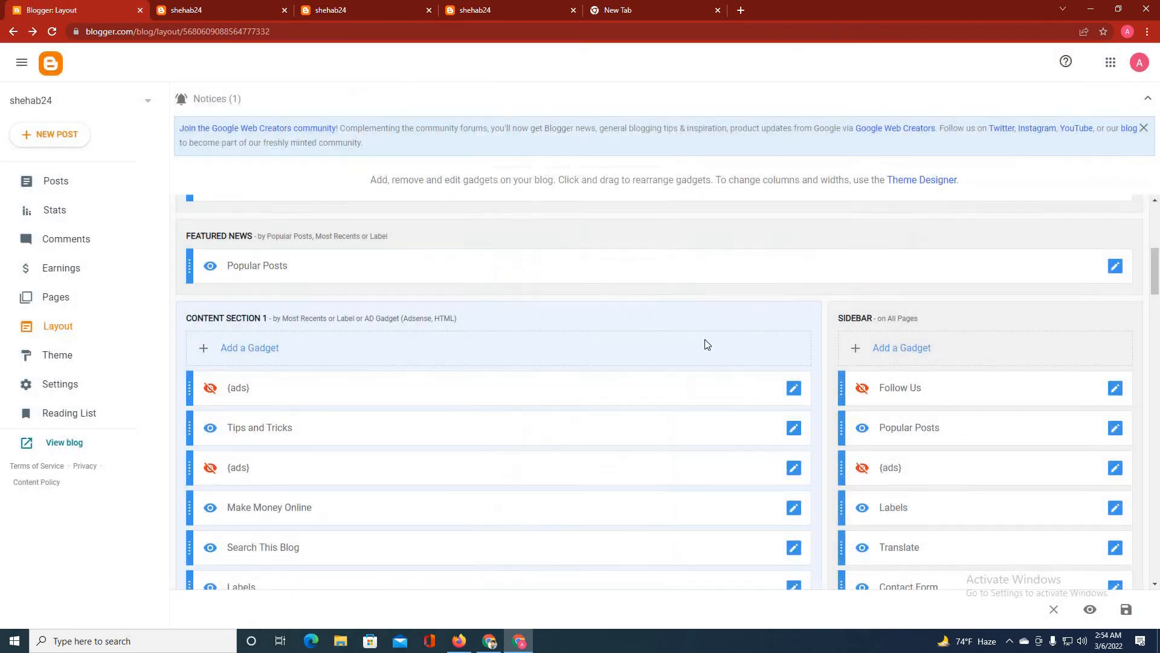
Examine the lower sidebar and the footer links on the live blog
scroll(622, 344, "down", 6)
left_click(171, 5)
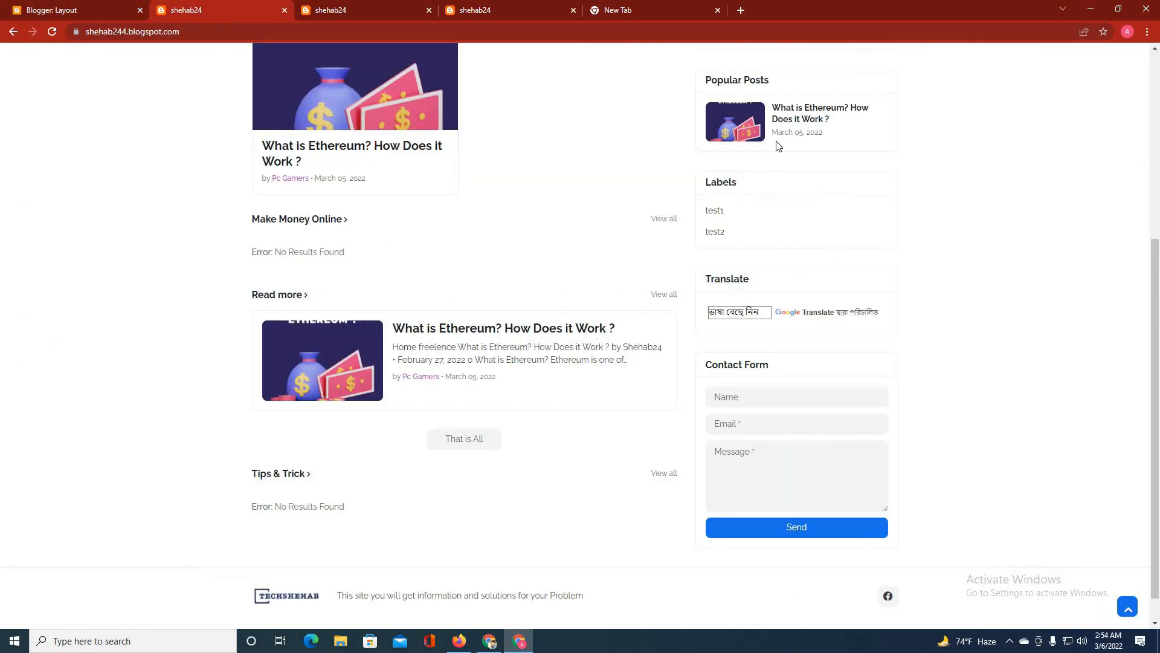
scroll(647, 316, "up", 1)
scroll(447, 391, "down", 2)
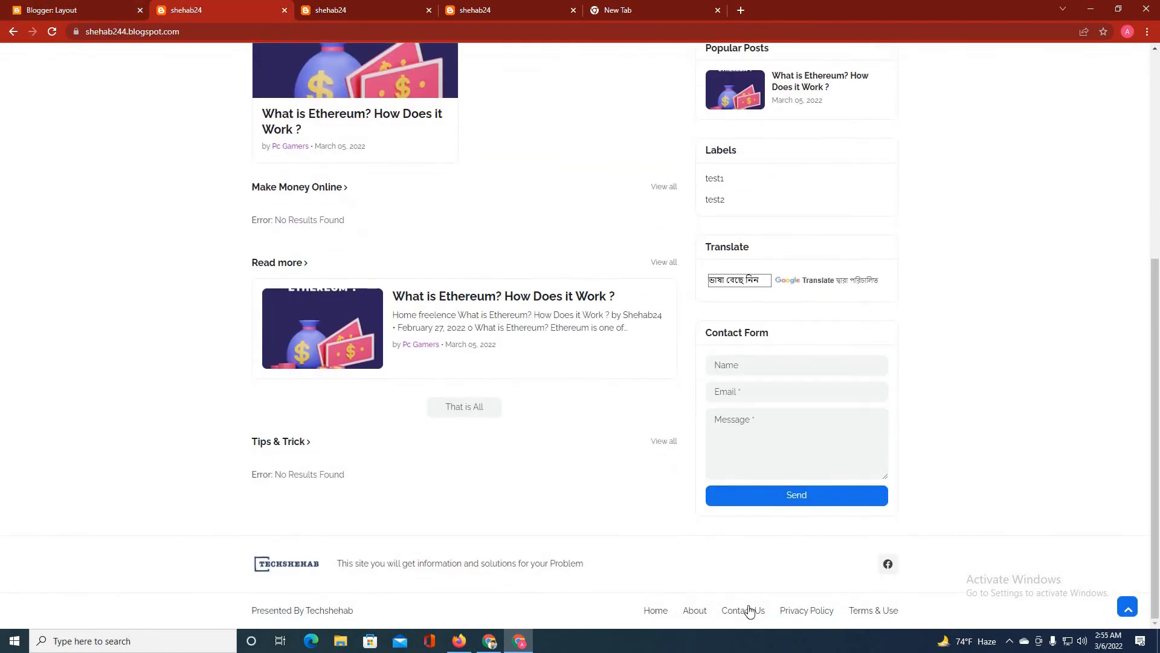
Review the content of the Footer Copyright section's Text widget in the blog layout, and save the widget
key("ctrl+1")
scroll(589, 381, "down", 15)
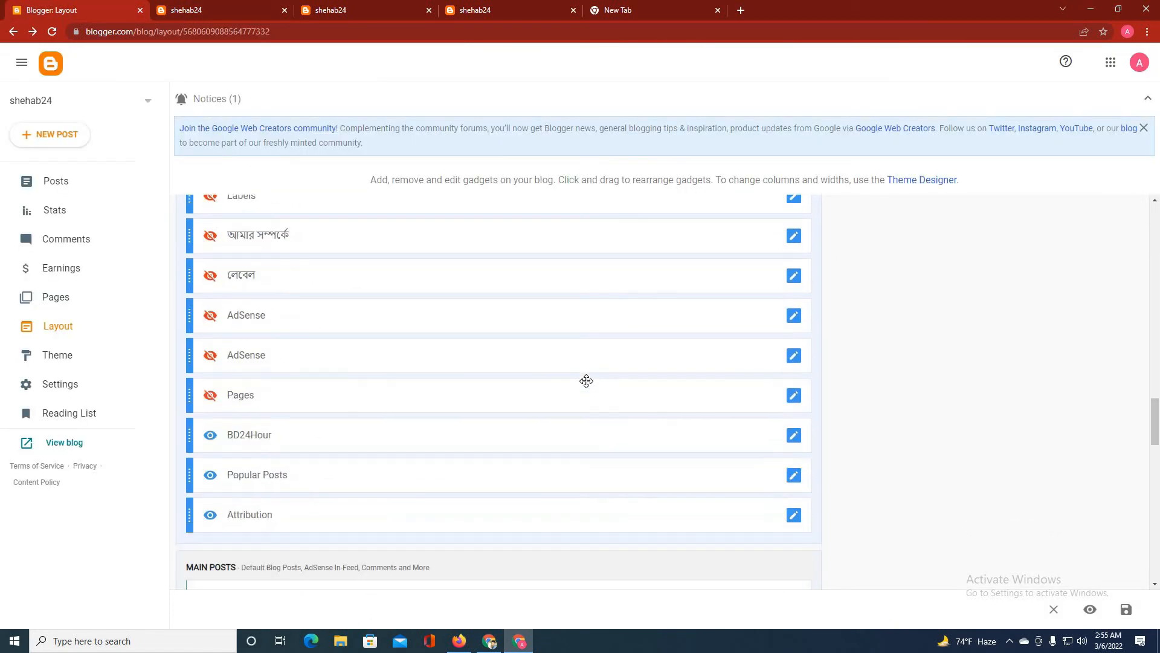
scroll(586, 380, "down", 5)
scroll(204, 328, "down", 8)
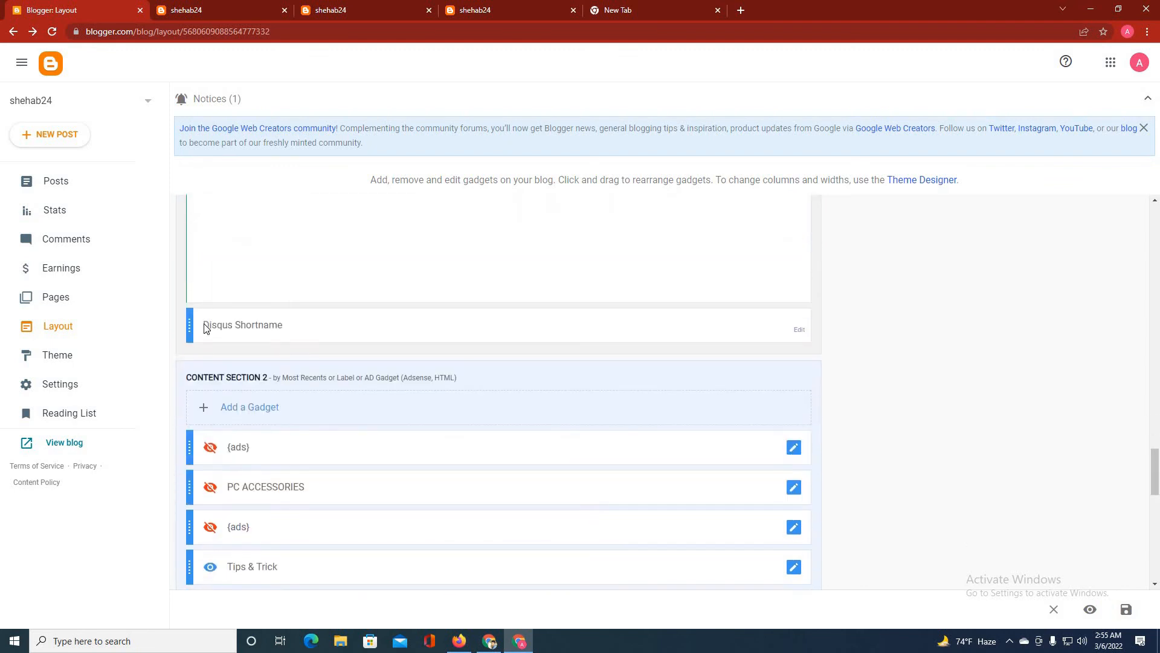
scroll(205, 328, "down", 6)
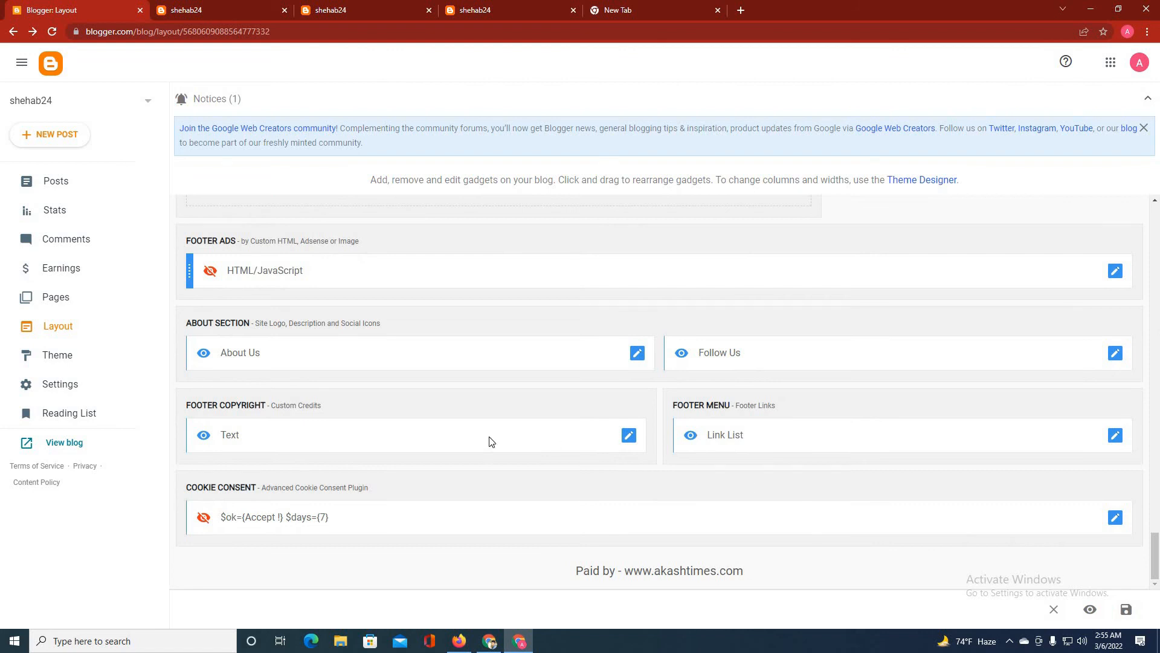
left_click(629, 436)
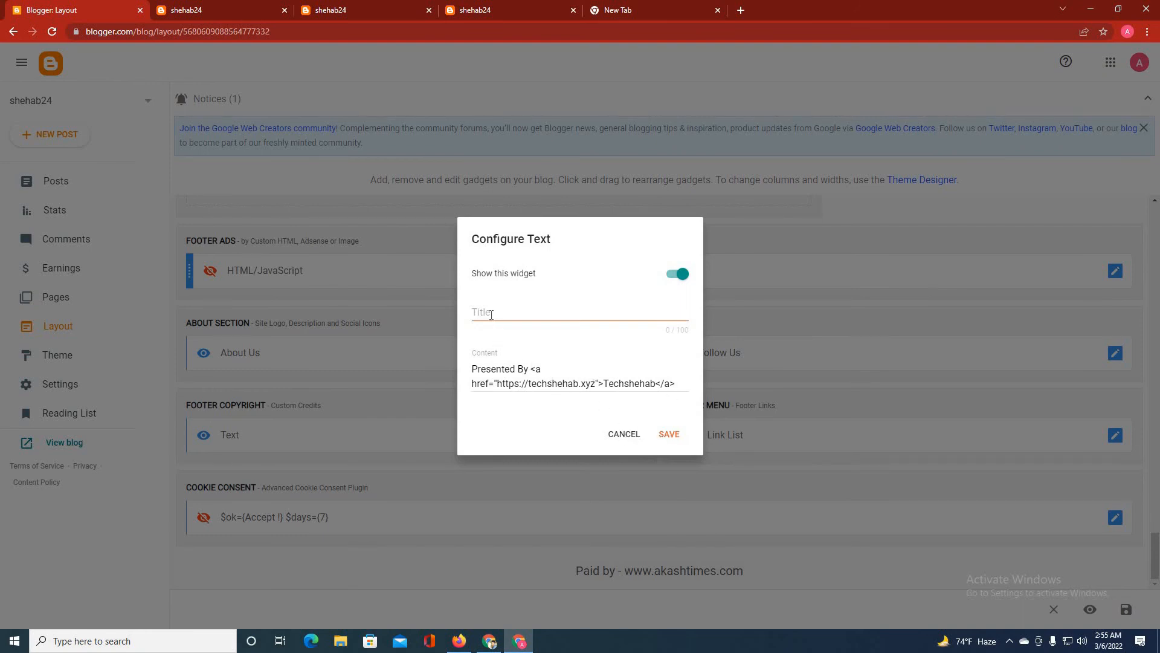
left_click(658, 434)
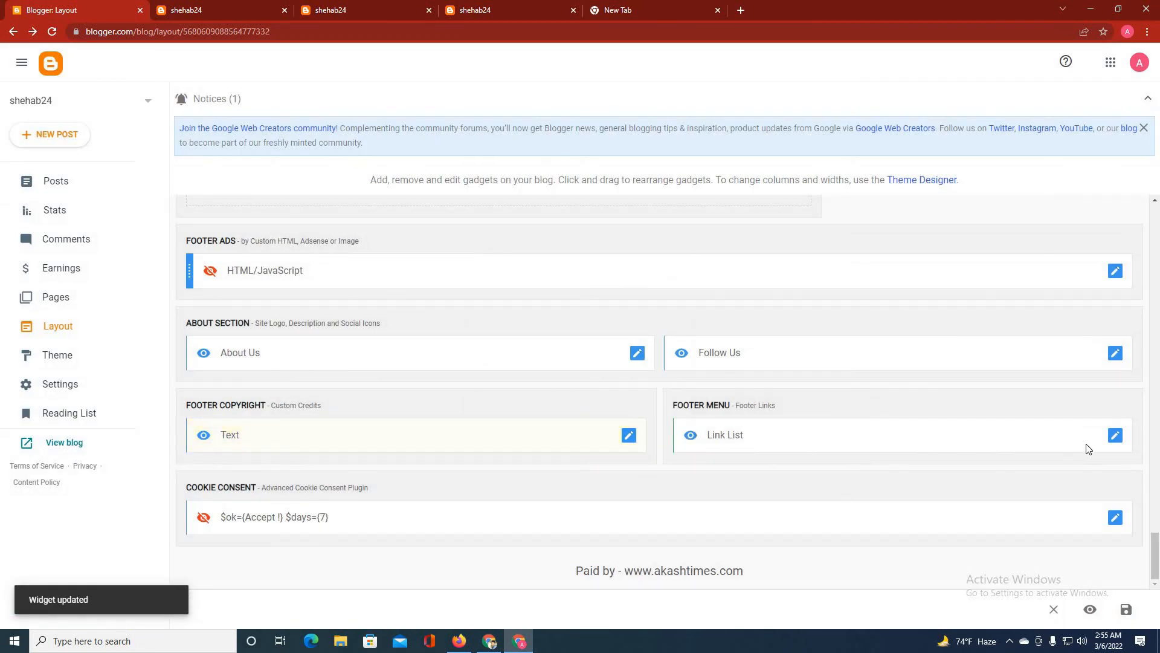
Review the Footer Menu's link list alongside the live blog's header menu, and close the list without saving
left_click(1115, 435)
scroll(511, 373, "down", 5)
scroll(511, 372, "down", 1)
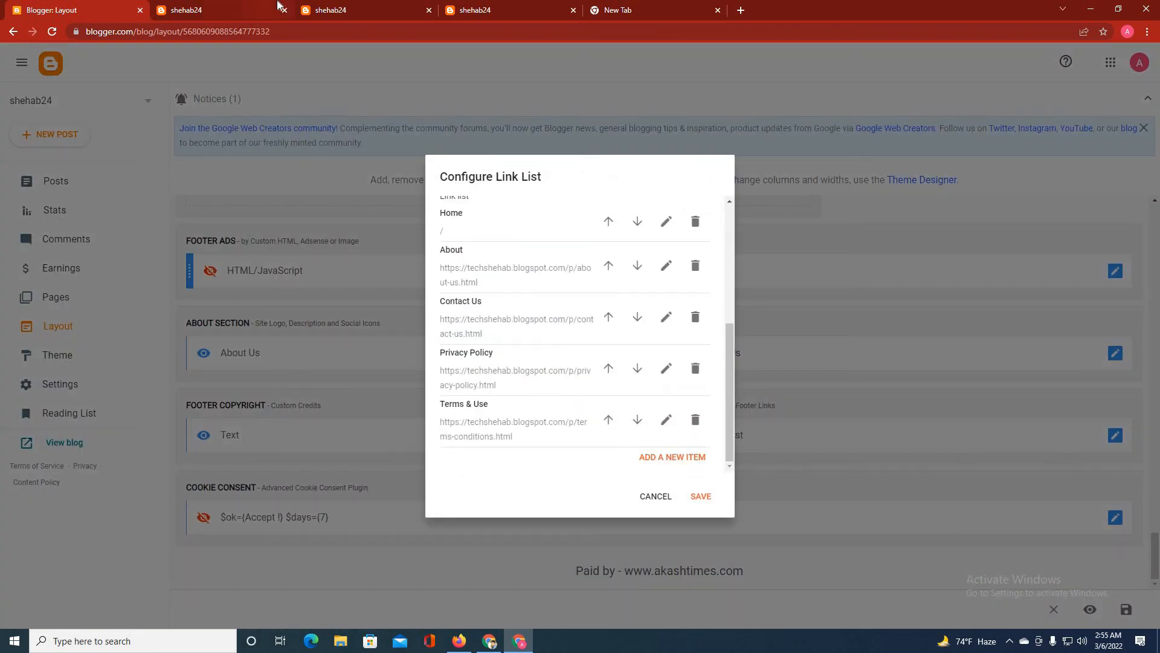
left_click(231, 5)
scroll(460, 100, "up", 10)
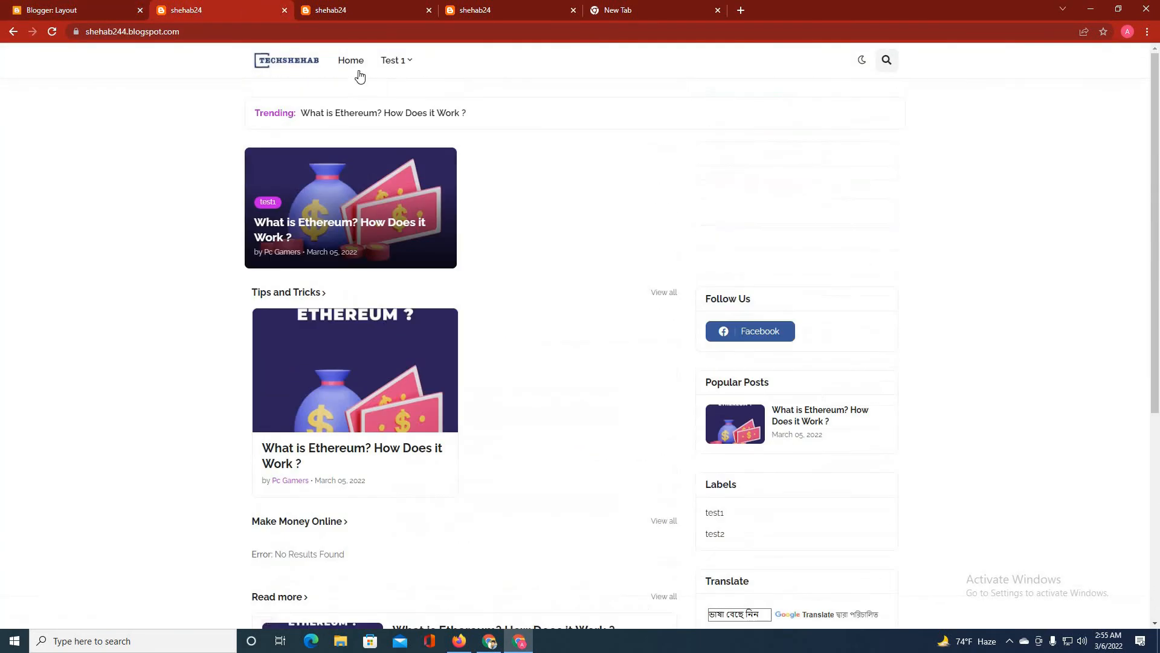
left_click(52, 5)
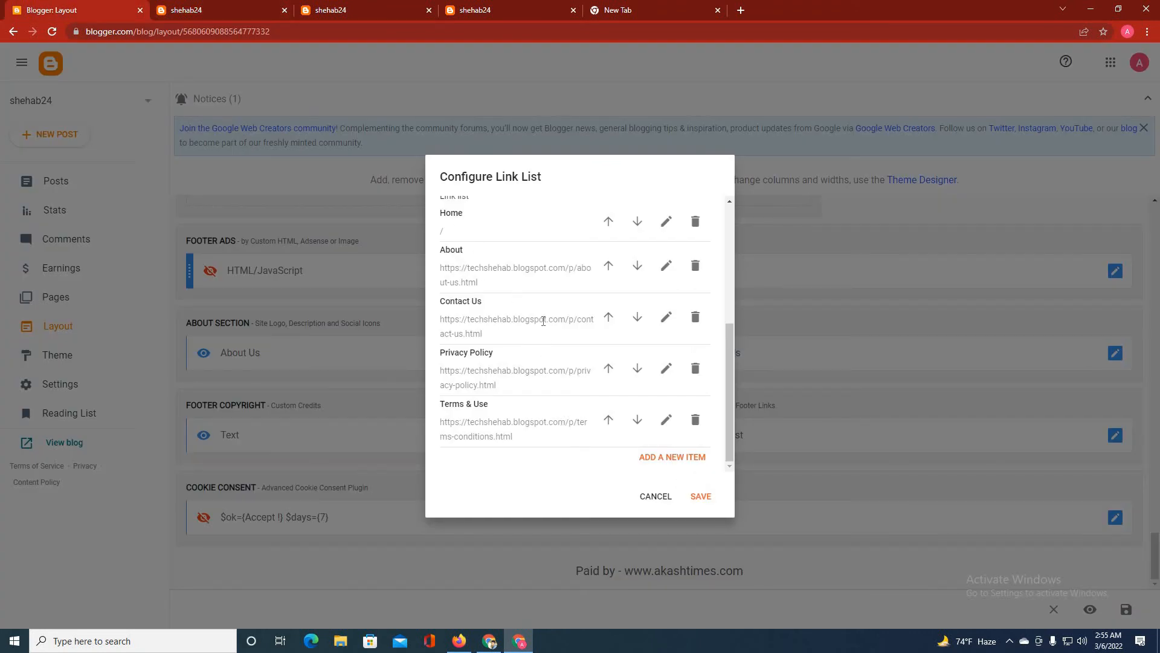
left_click(652, 499)
Check the footer menu links at the end of the live blog's page, and return to the blog layout
left_click(233, 5)
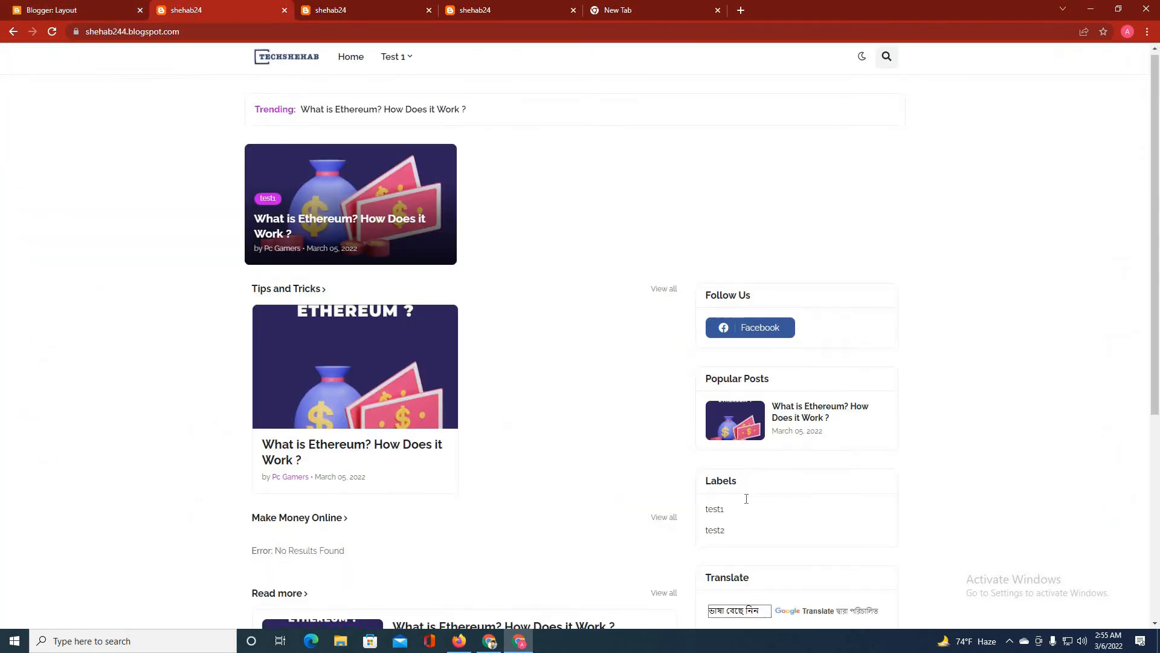
scroll(713, 532, "down", 5)
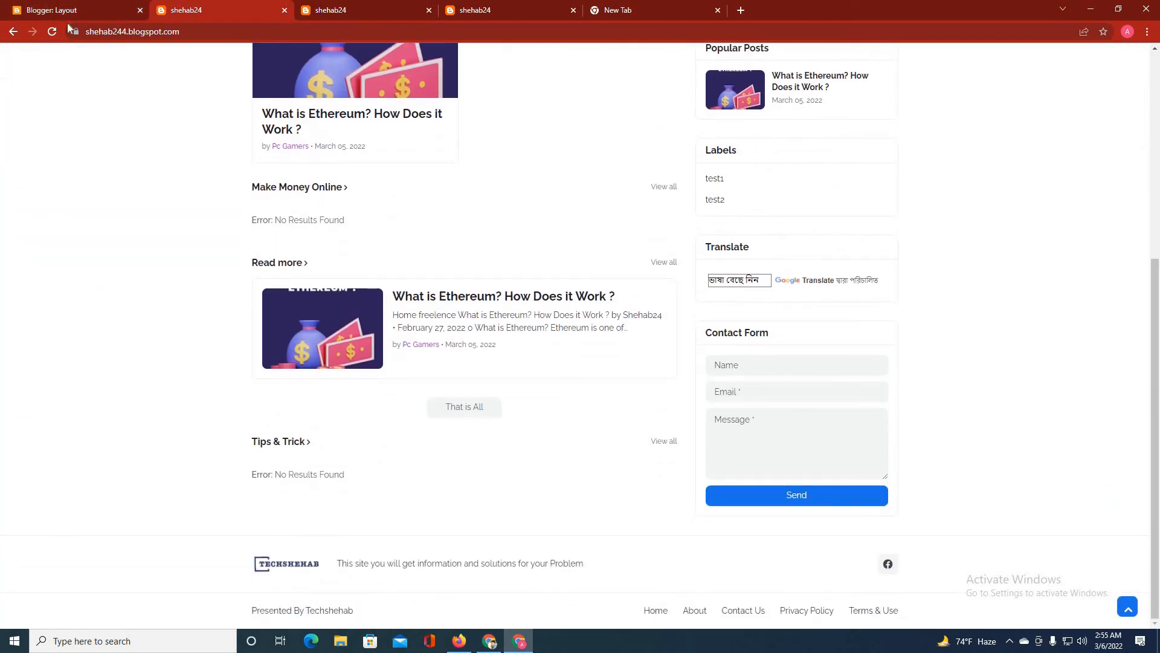
left_click(57, 4)
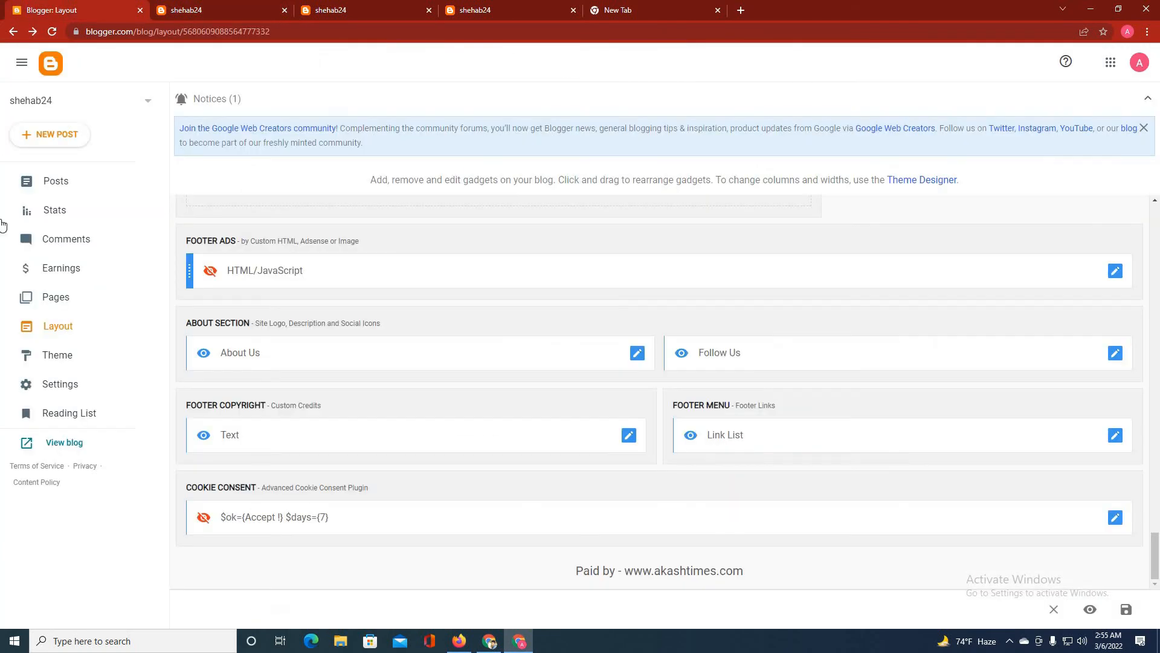
Create a page titled "about us" with the text "hello this is about us page" and publish it
left_click(51, 300)
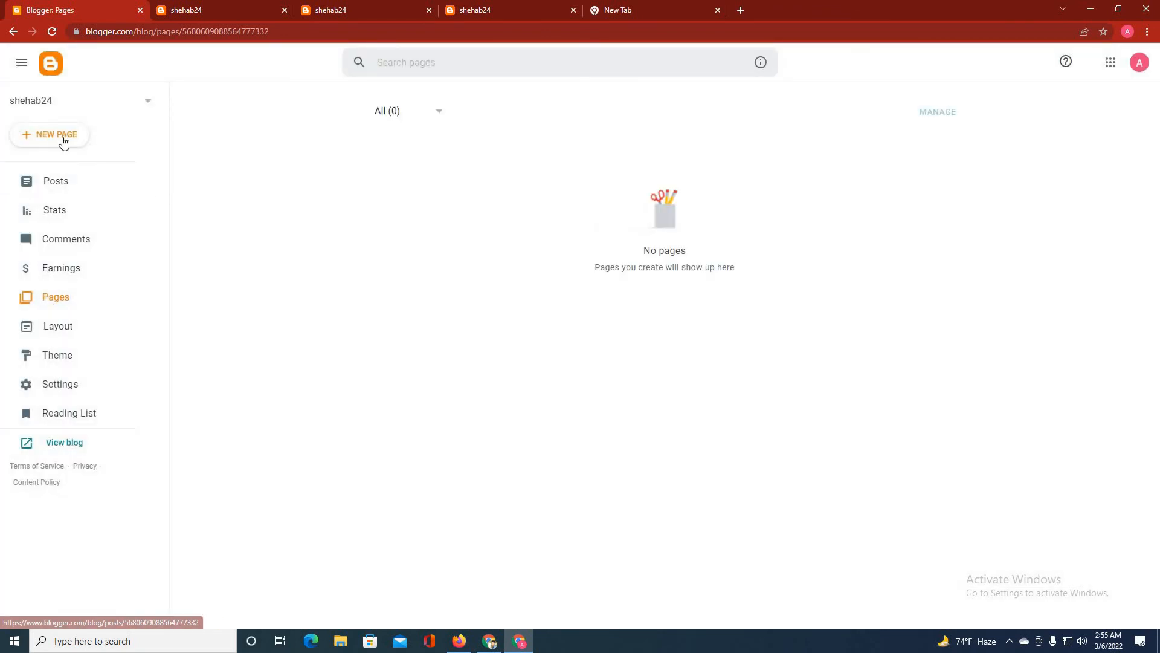
left_click(63, 140)
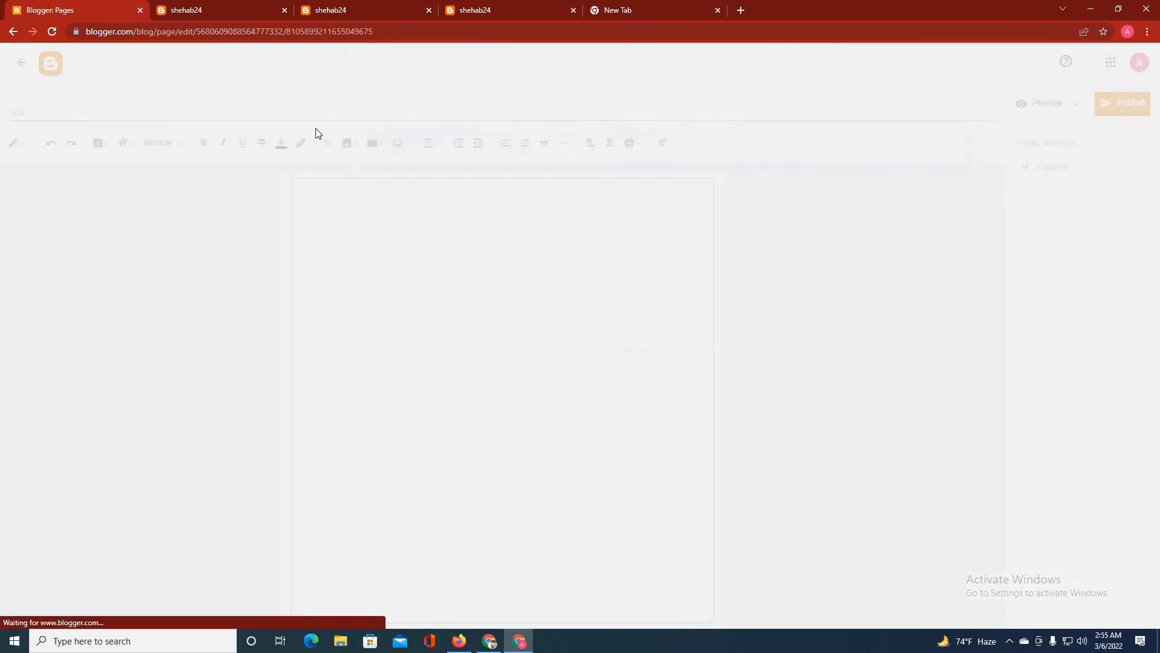
type("about us")
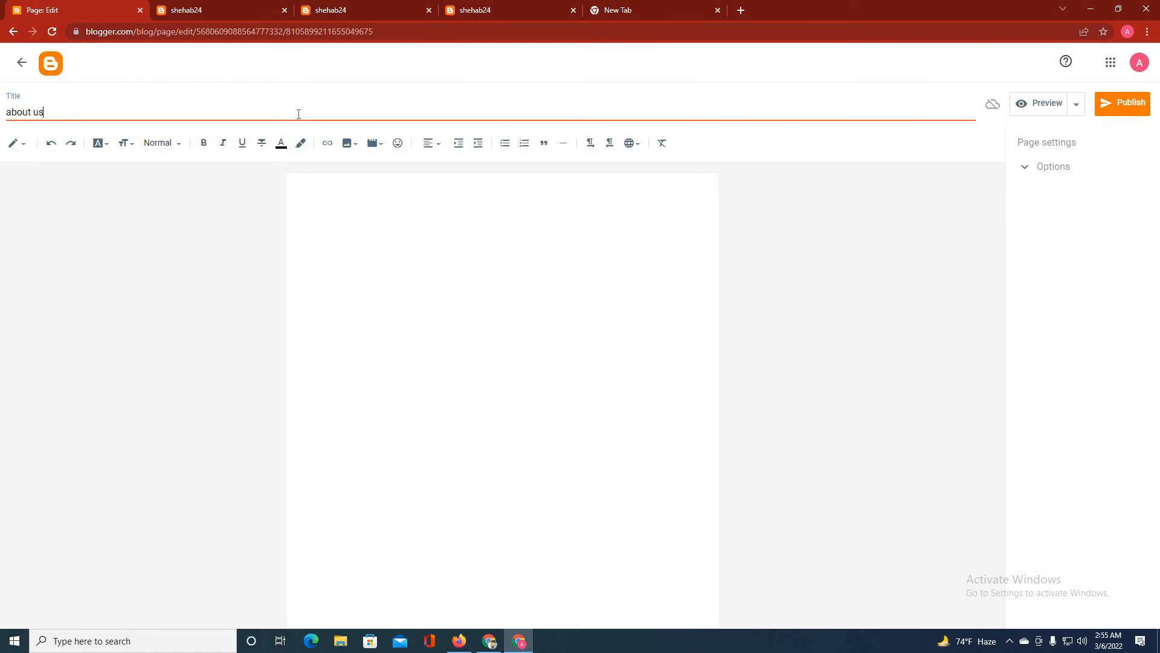
left_click(381, 242)
type("hello this is about us page")
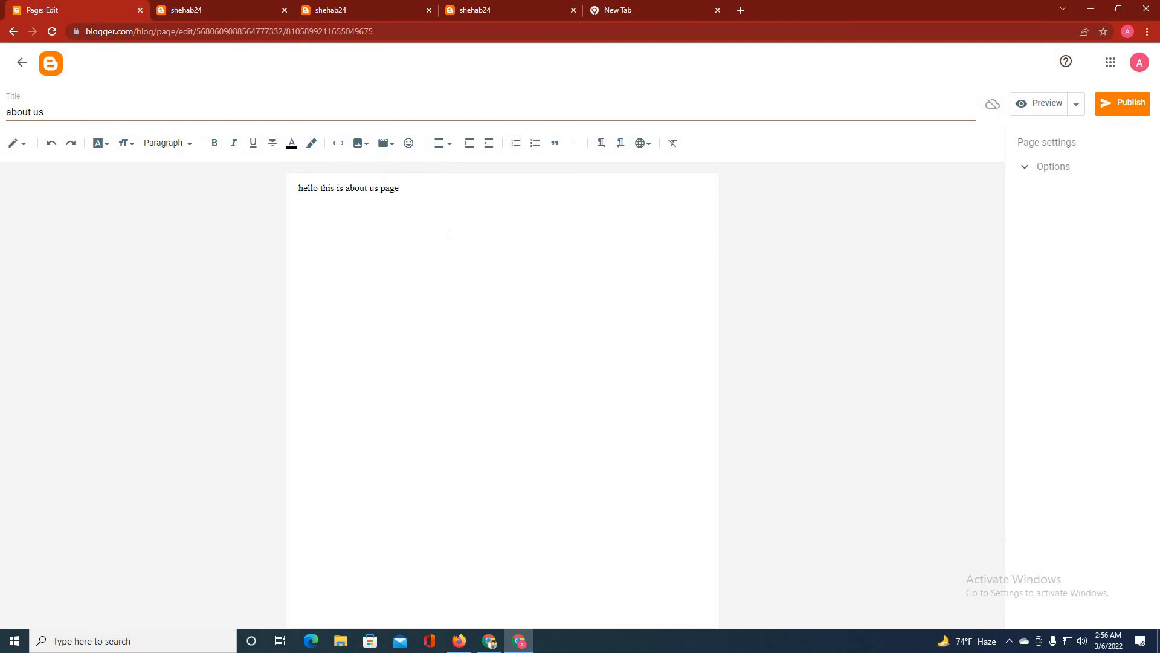
left_click(1121, 110)
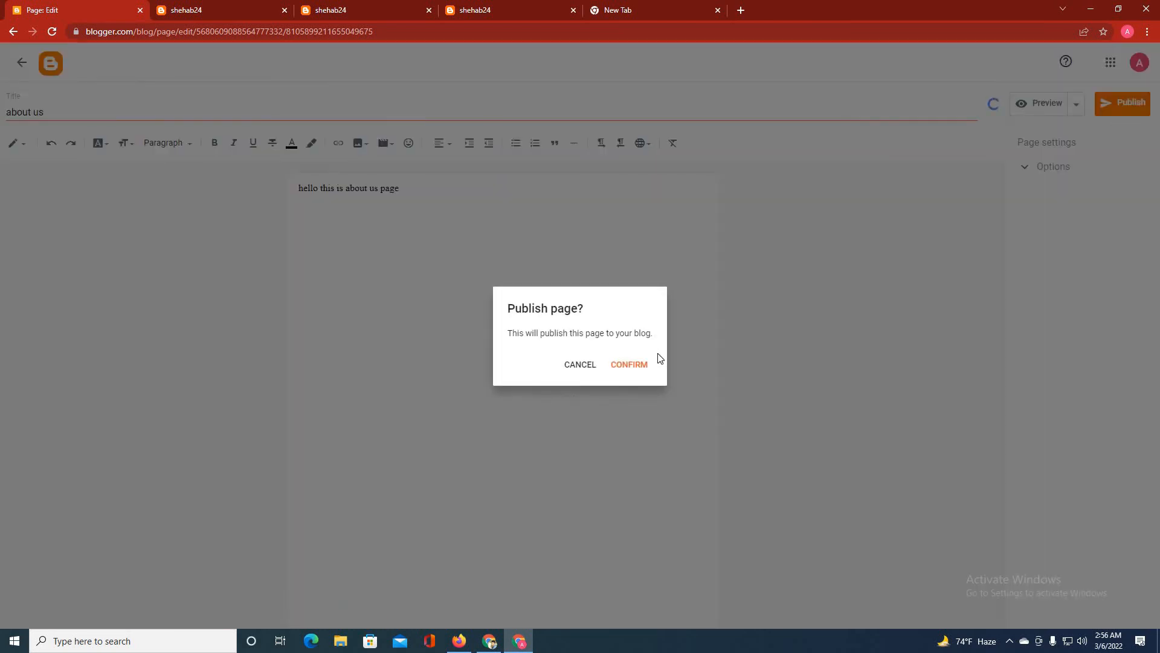
left_click(641, 365)
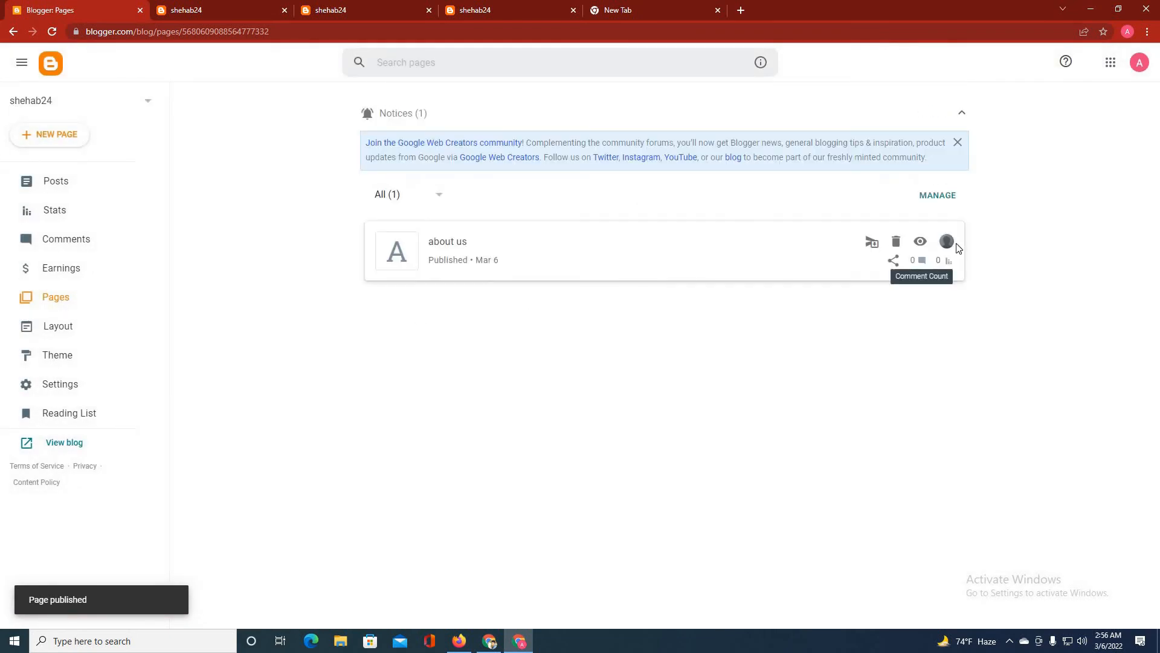
View the published about us page, copy its web address, and close the page's tab
left_click(918, 245)
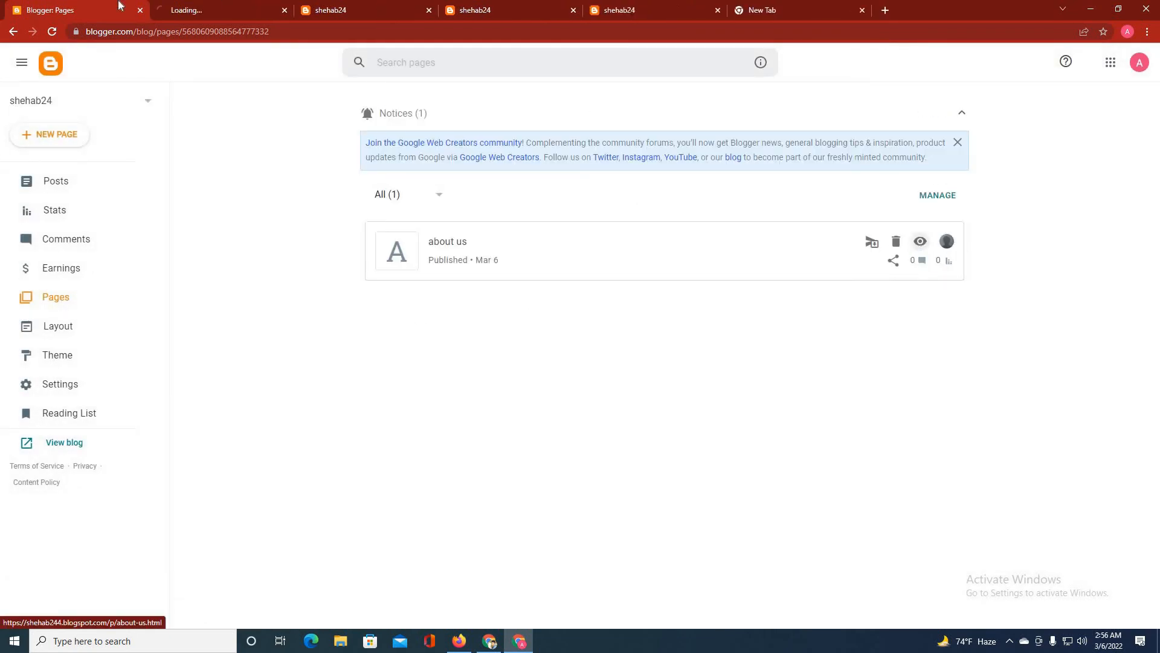
left_click(206, 5)
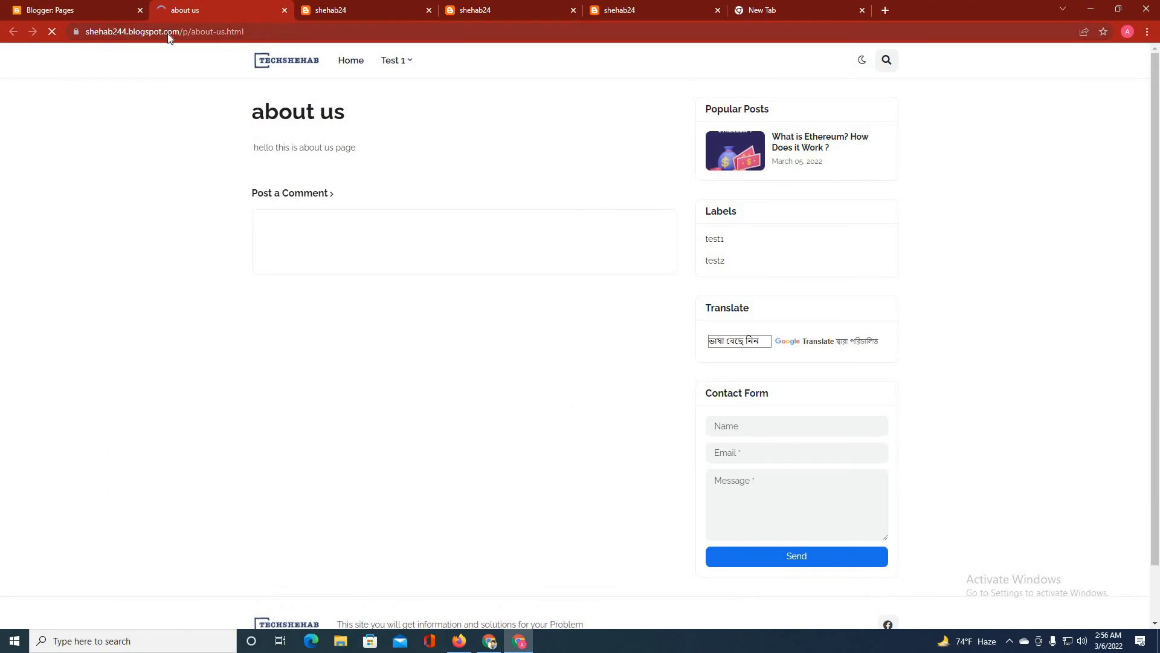
left_click(169, 34)
key("ctrl+c")
left_click(53, 6)
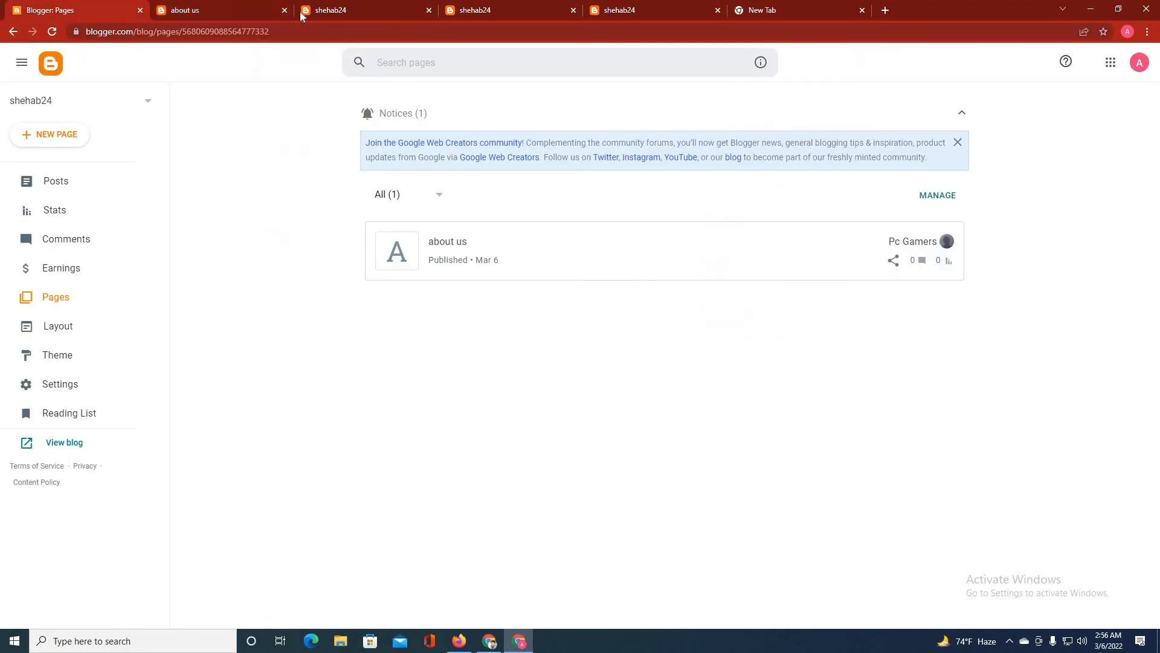
left_click(285, 10)
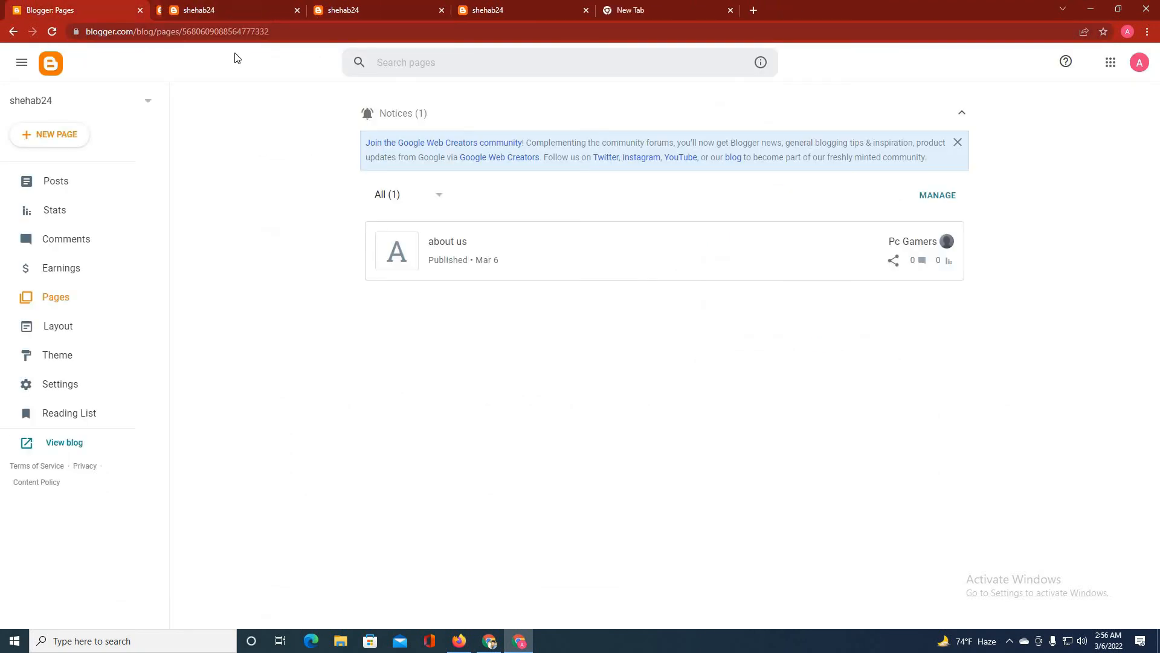
In the layout's Footer Menu link list, replace the About item's URL with the copied about us page address and save the widget
left_click(55, 322)
scroll(881, 453, "down", 10)
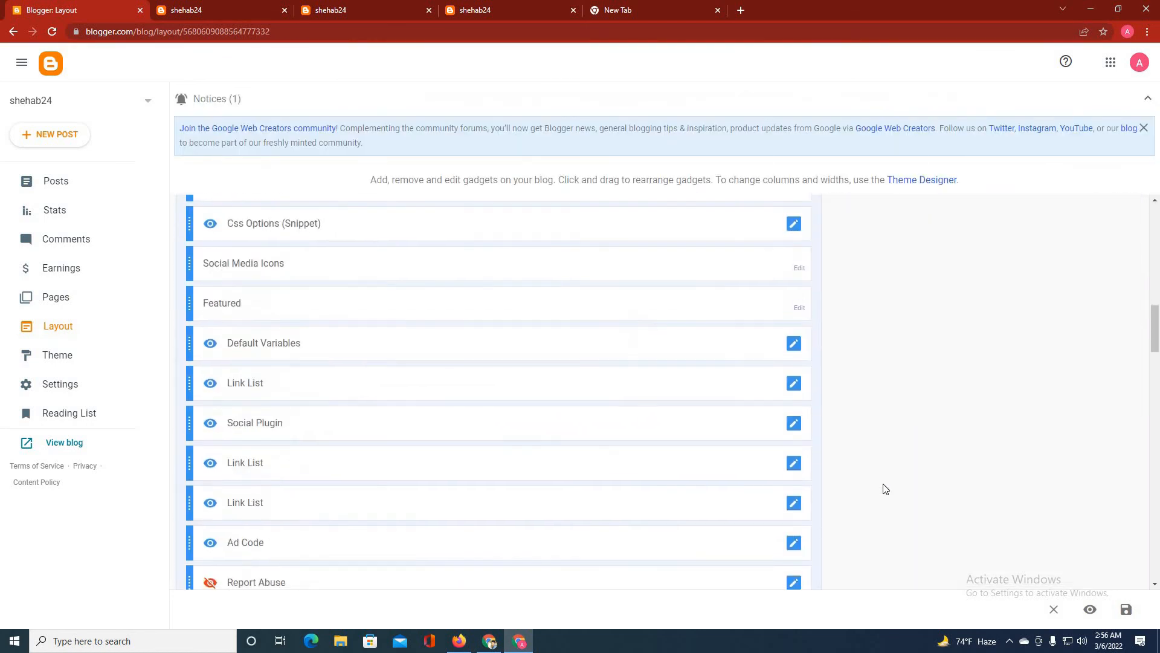
scroll(928, 526, "down", 15)
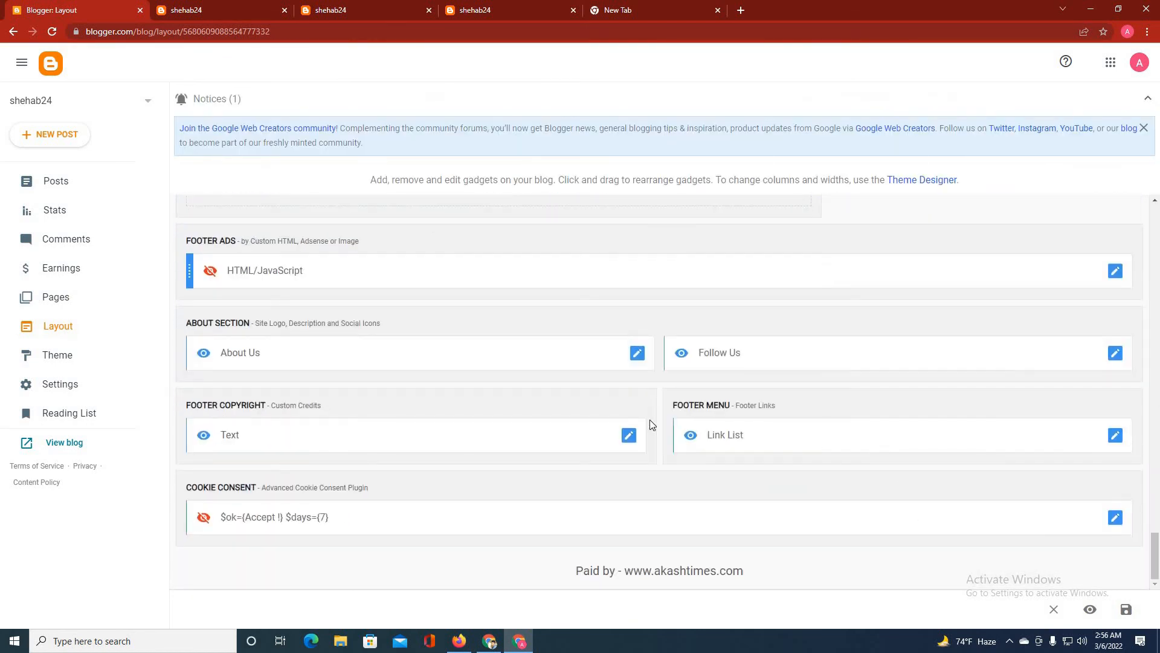
left_click(1115, 435)
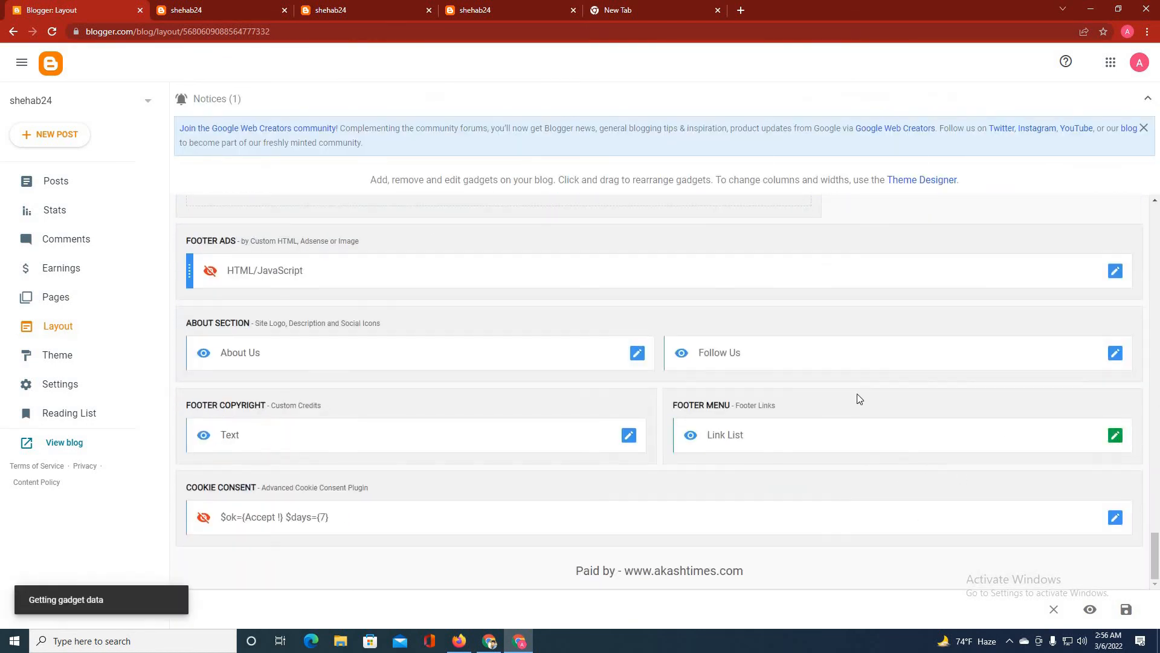
scroll(653, 375, "down", 4)
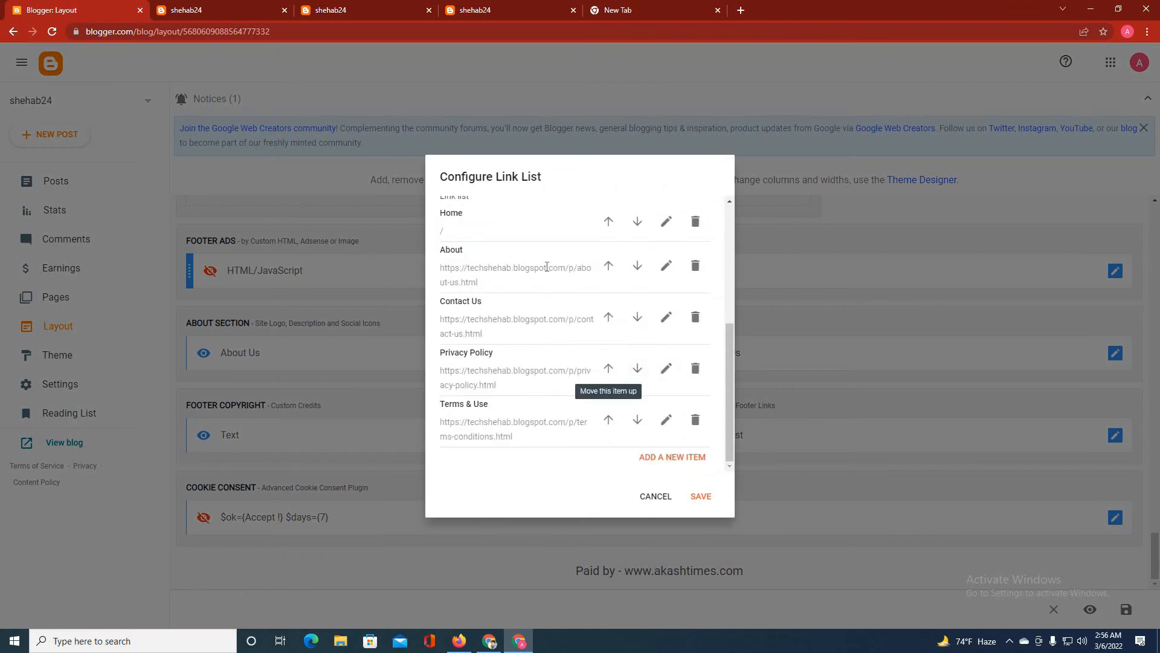
left_click(665, 267)
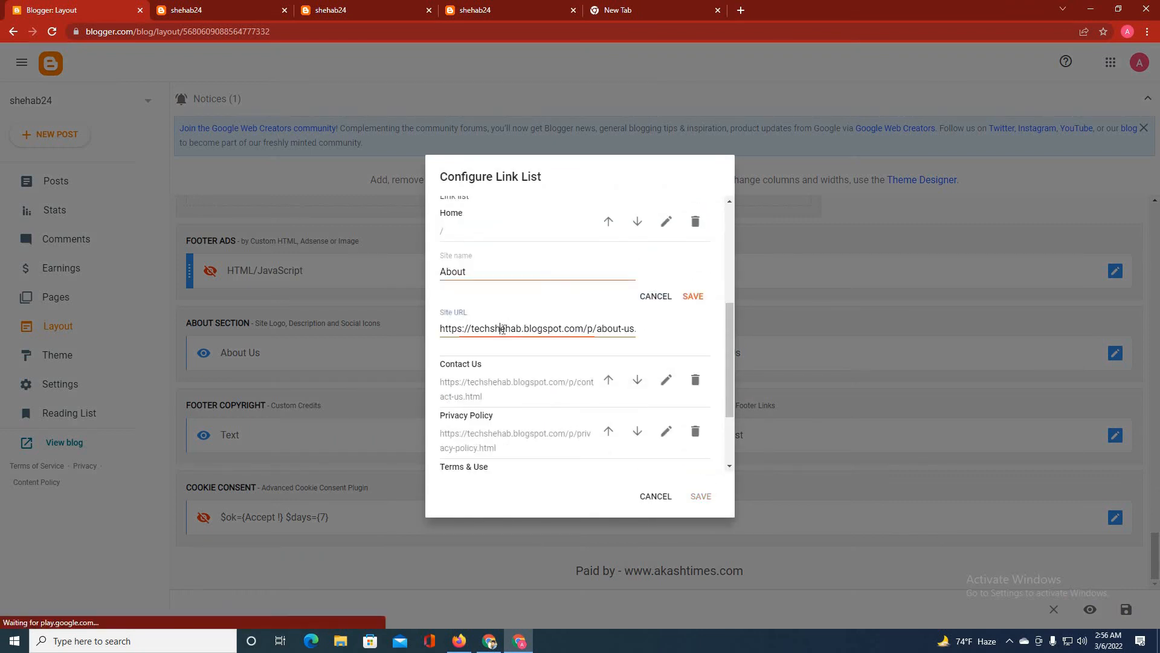
left_click(531, 328)
key("ctrl+a")
key("ctrl+v")
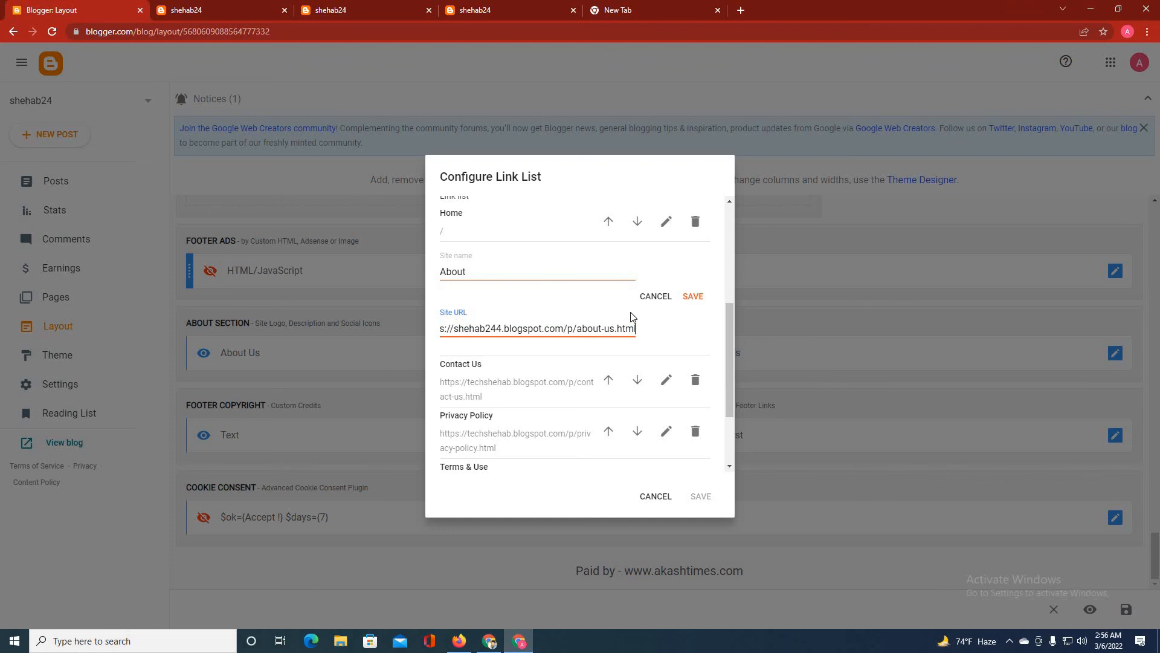
left_click(690, 297)
left_click(700, 496)
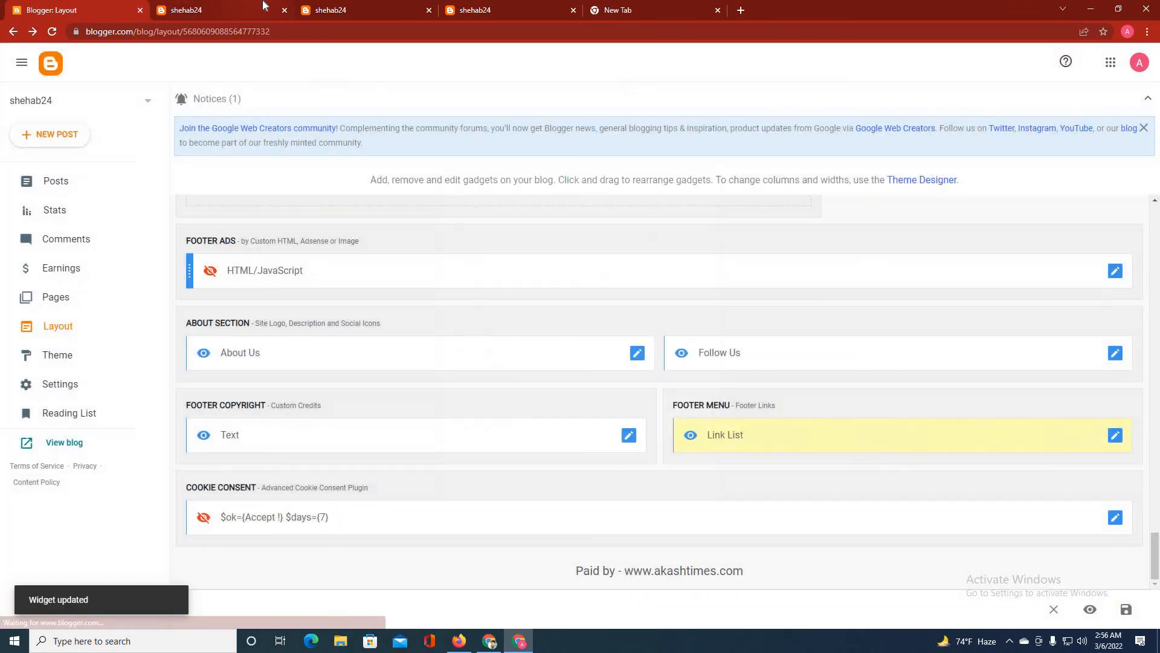
Reload the live blog, test the footer's About link, and return to the home page
left_click(263, 7)
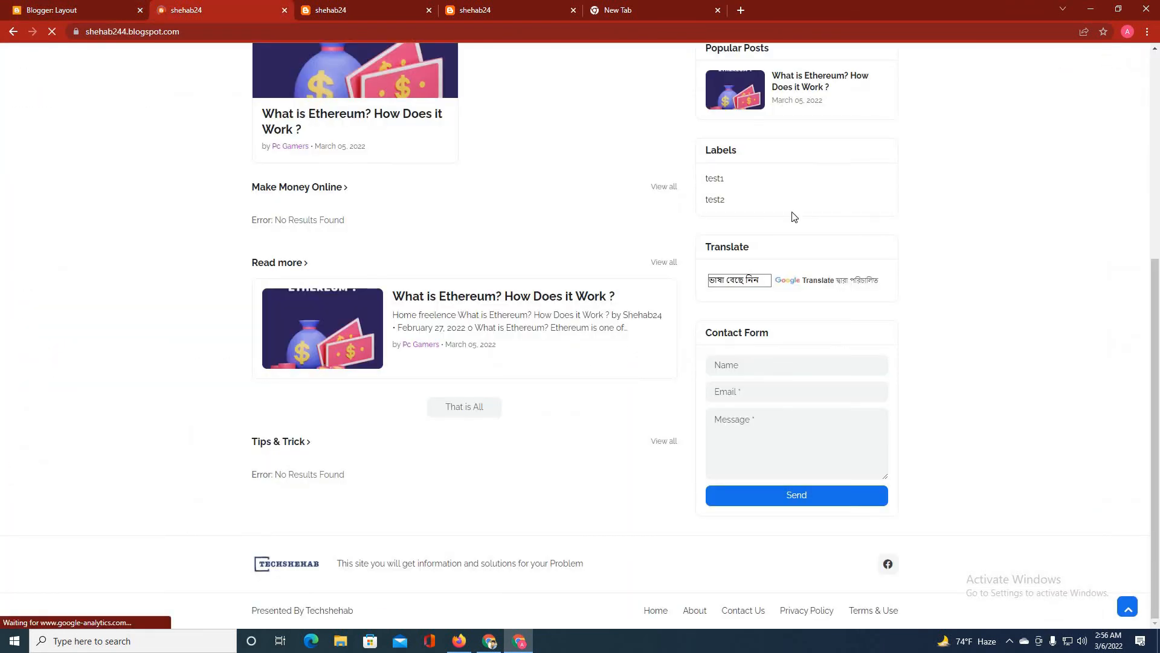
scroll(770, 271, "down", 8)
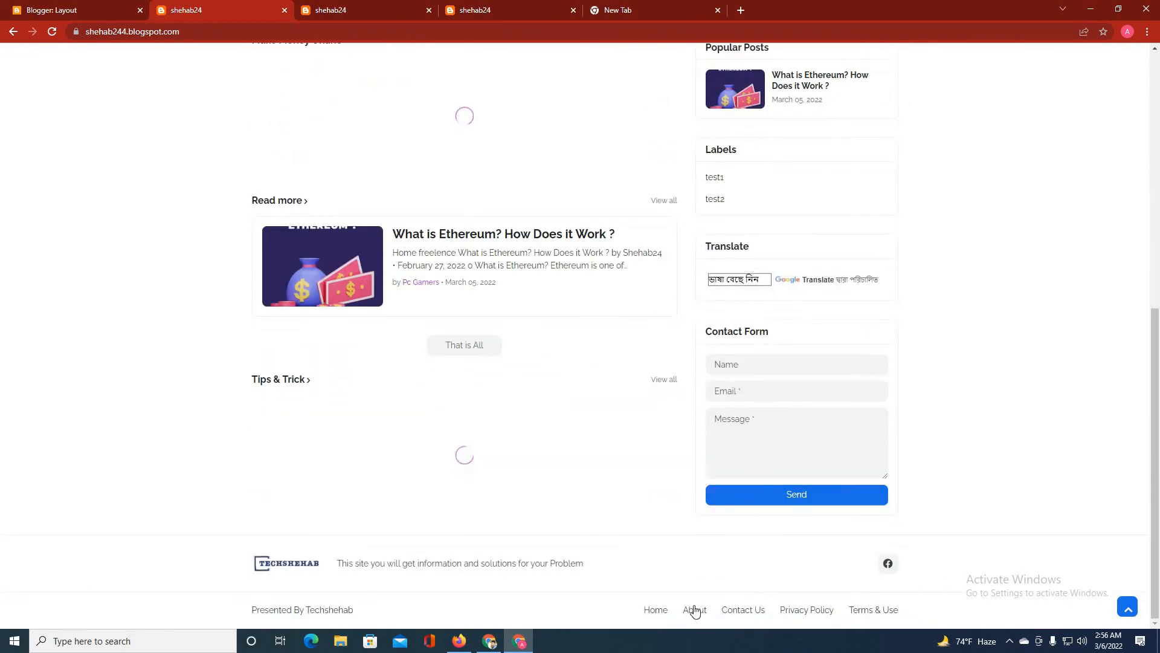
left_click(695, 610)
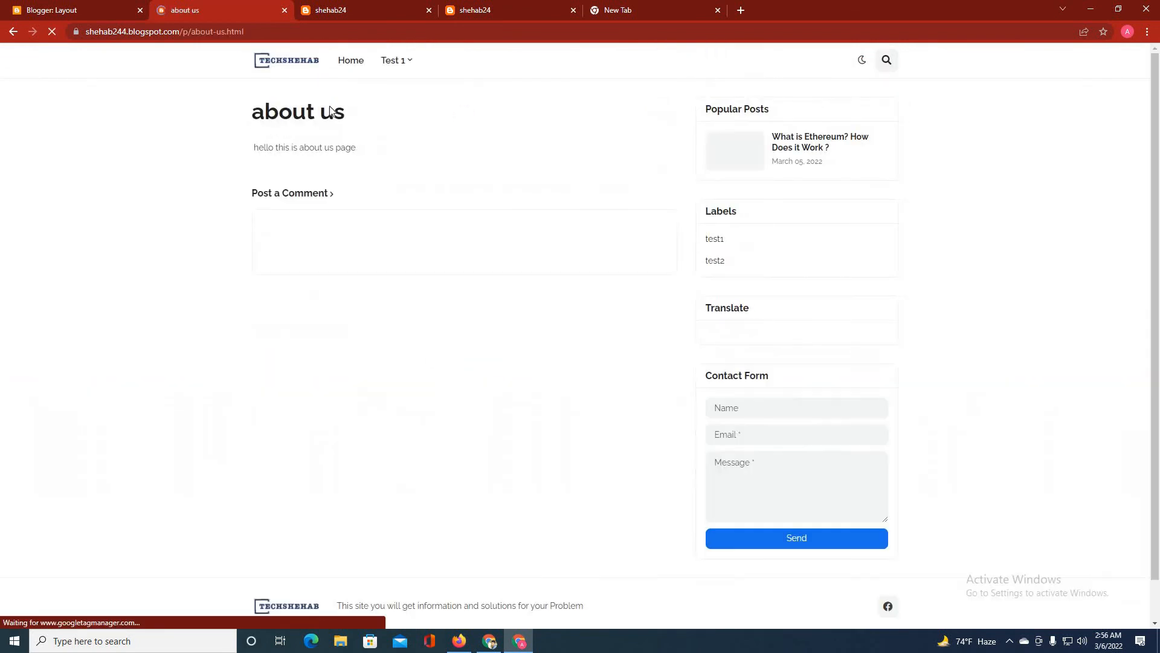
left_click(9, 33)
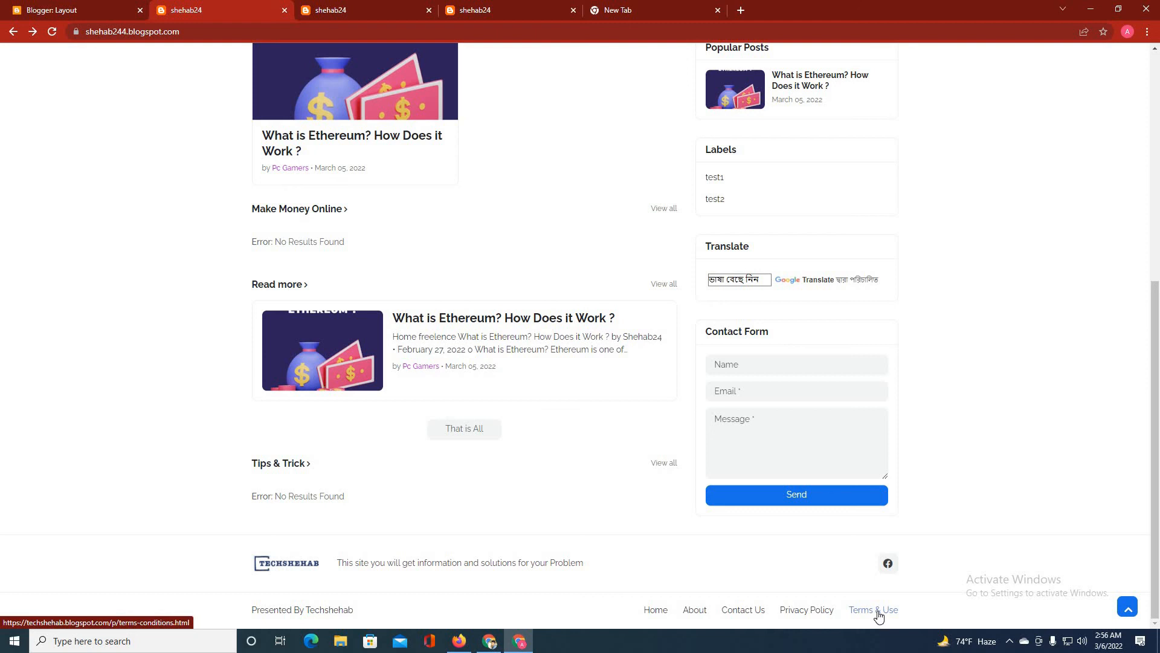
Look over the live blog's home page from the header to the remaining footer menu links
scroll(728, 511, "up", 4)
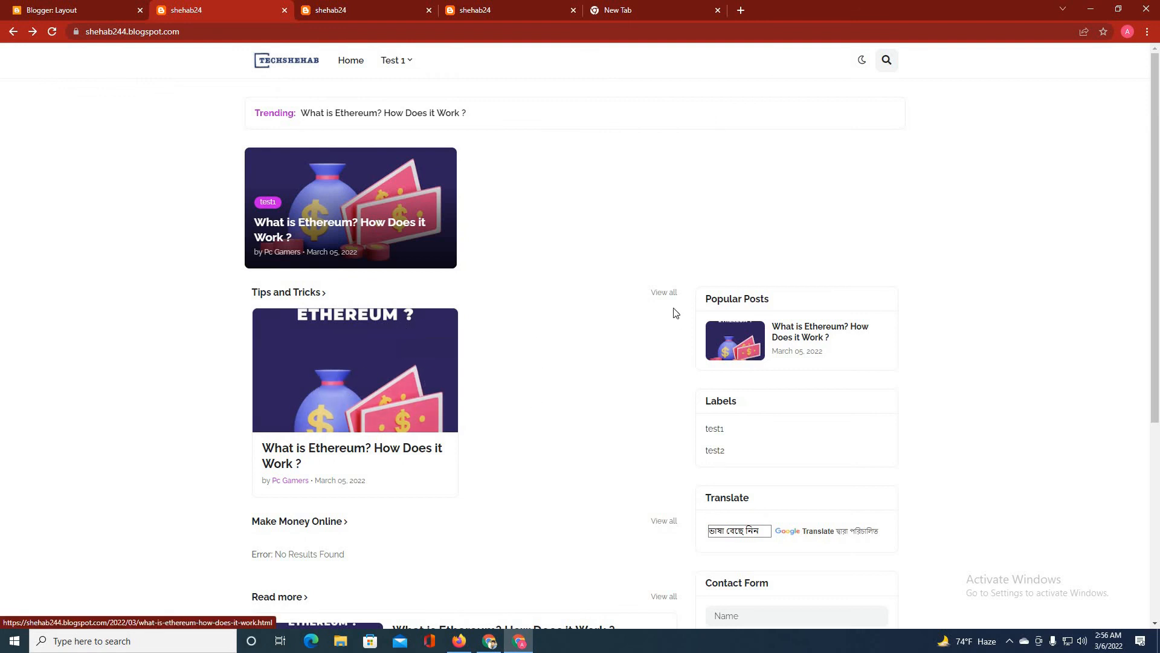
scroll(634, 444, "down", 5)
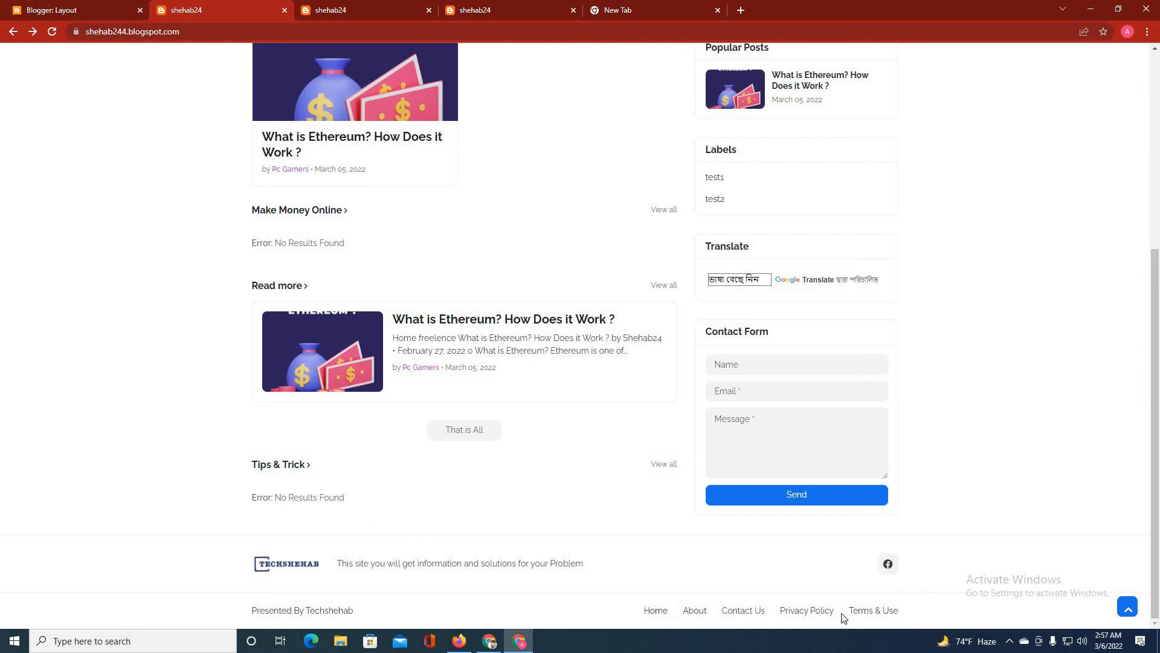
left_click_drag(844, 616, 773, 616)
left_click(731, 609)
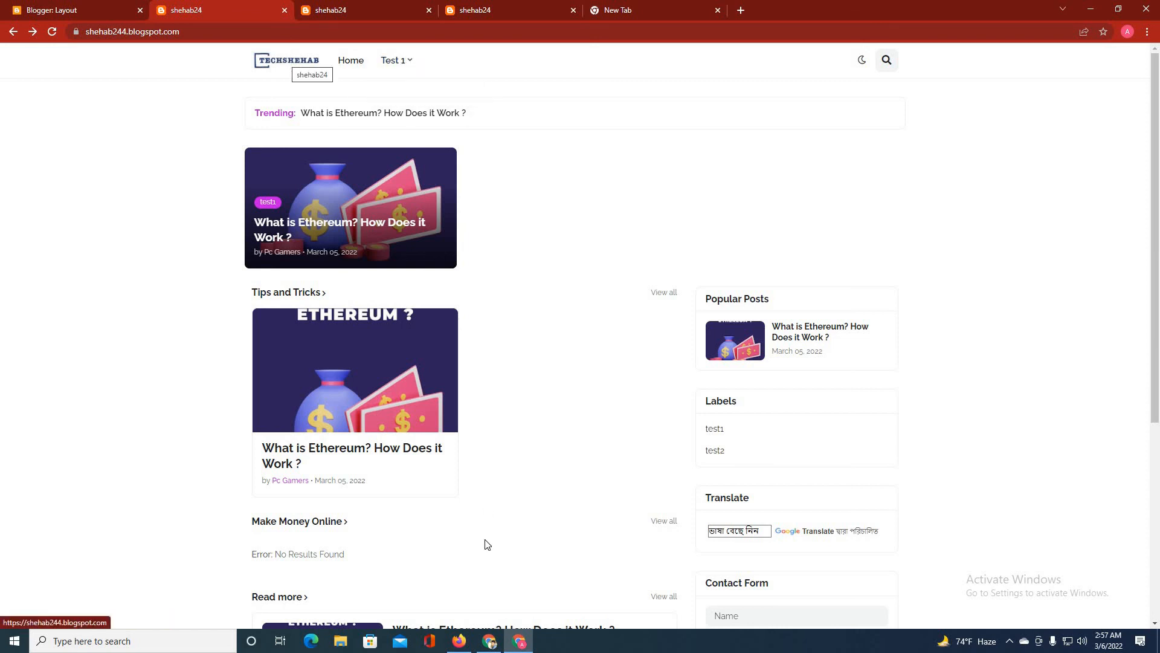
Switch to the Chrome window with the Techshehab blog, examine its finished home page down to the footer, and return to the shehab24 blog
left_click(490, 641)
scroll(724, 447, "up", 5)
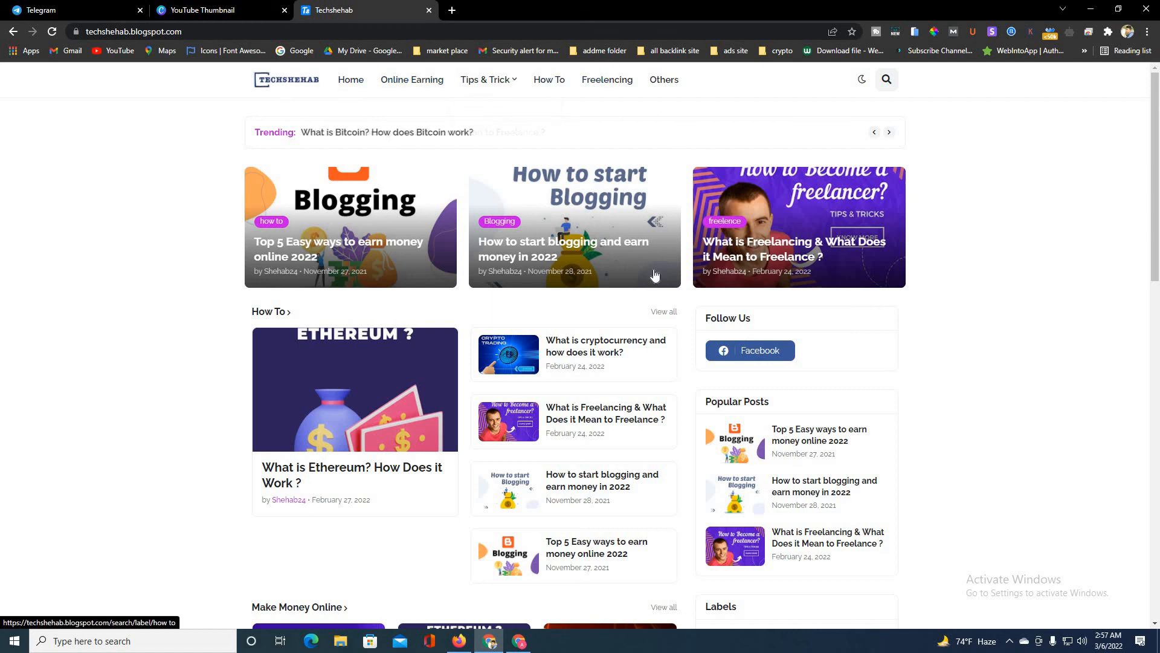
scroll(439, 284, "down", 15)
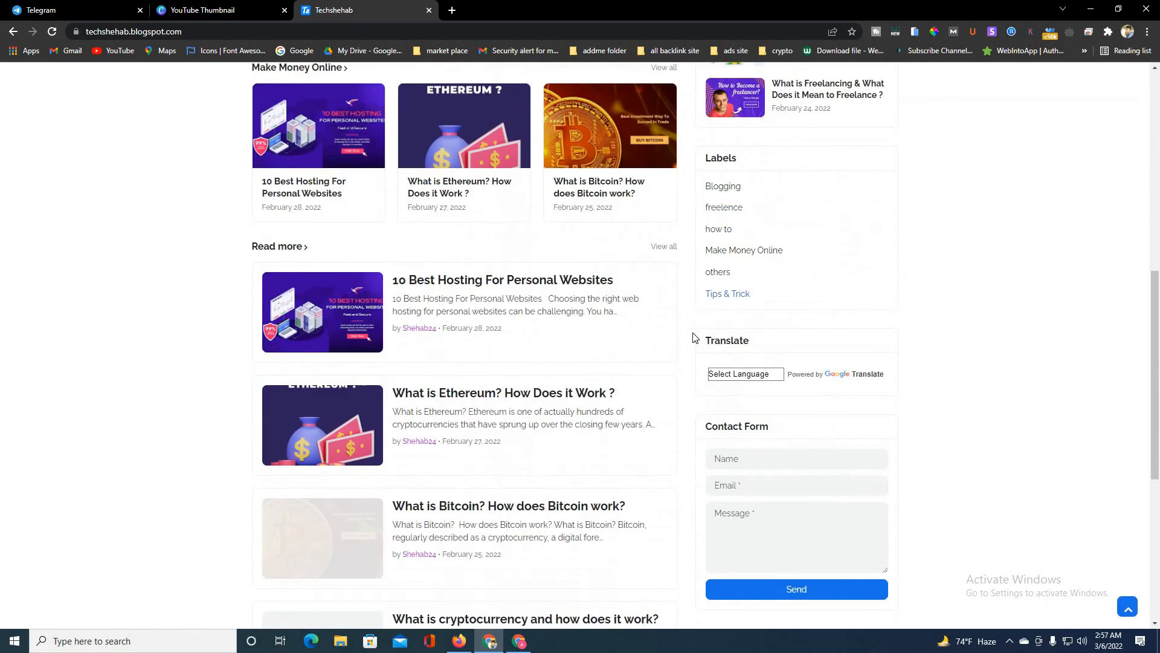
scroll(482, 425, "down", 1)
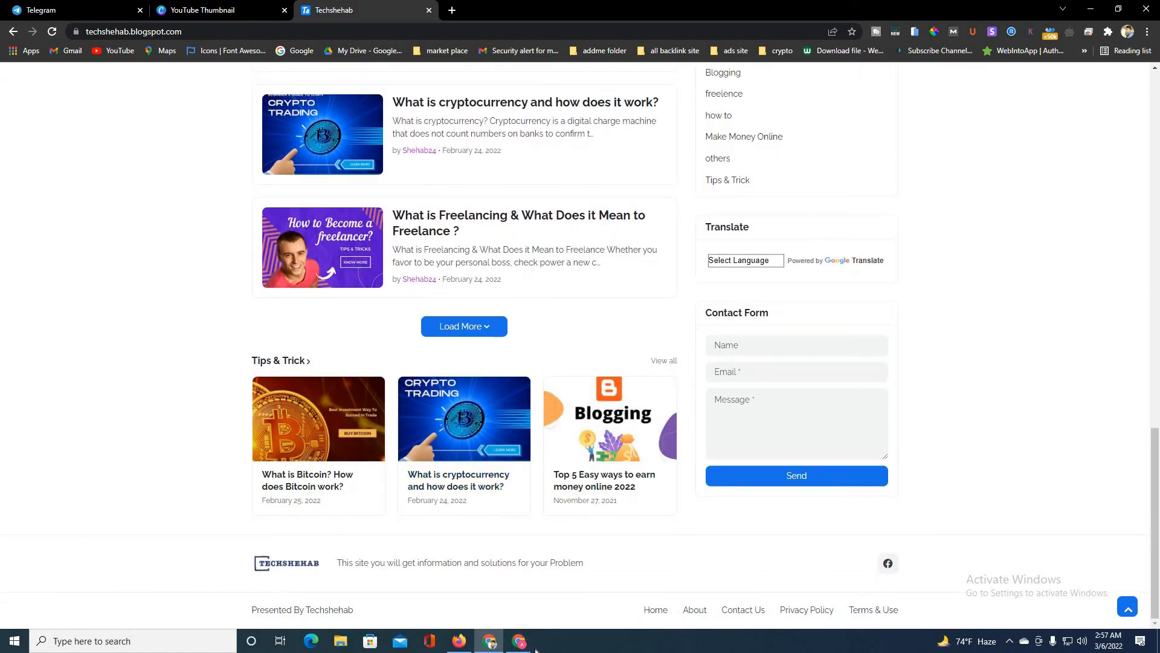
mouse_move(524, 646)
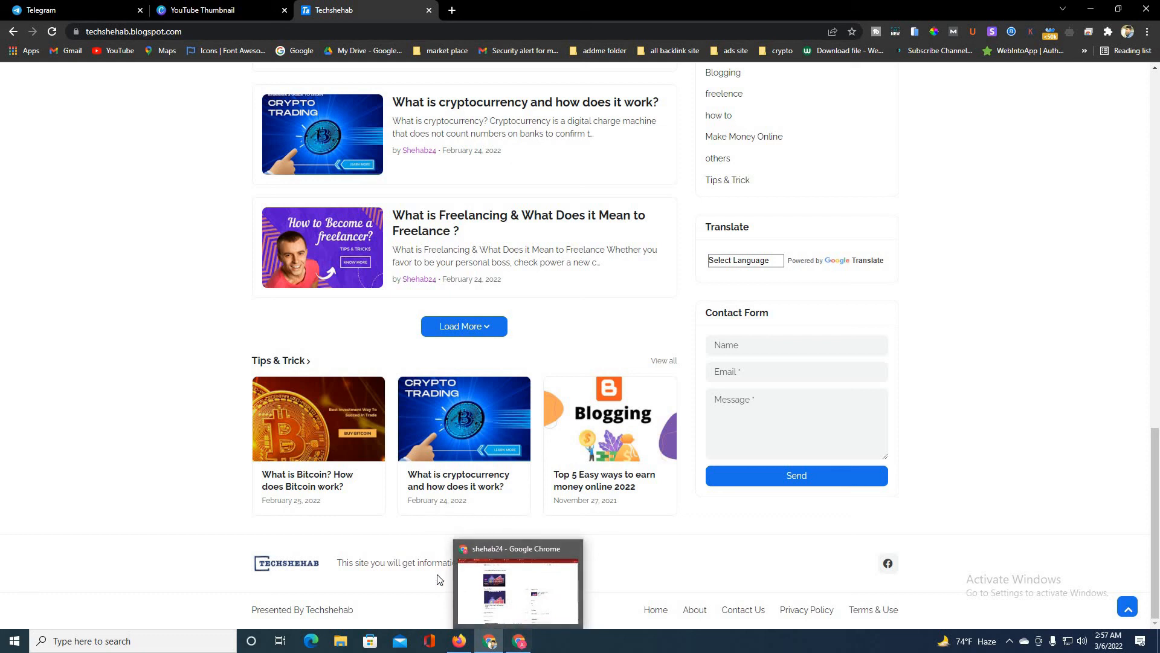
left_click(511, 642)
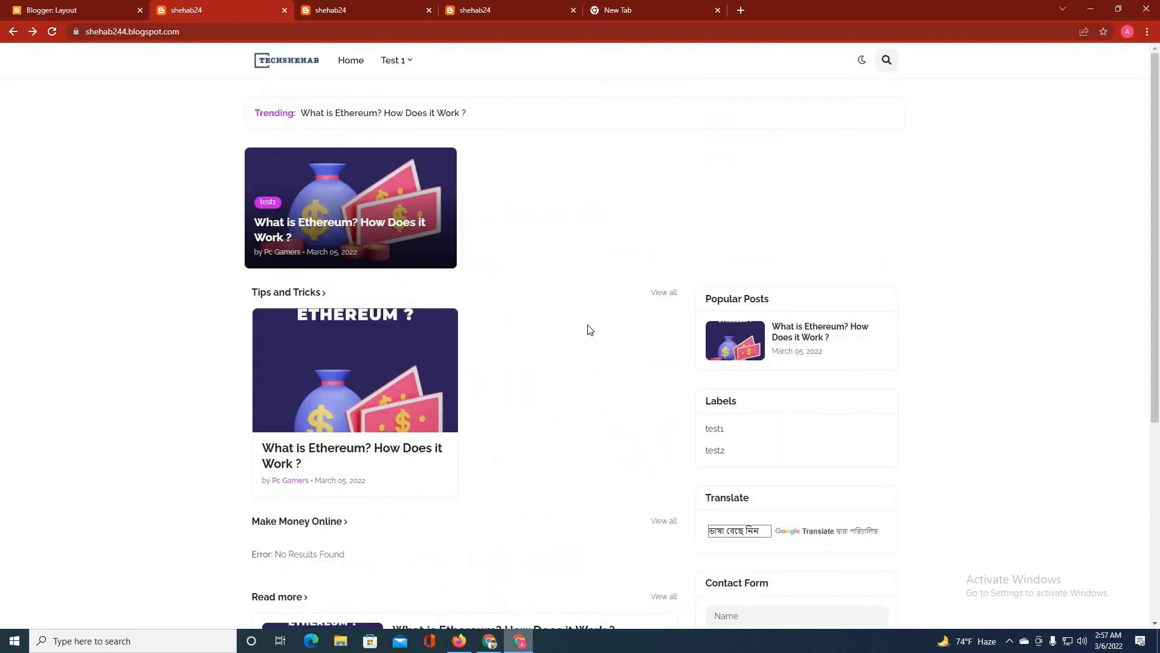